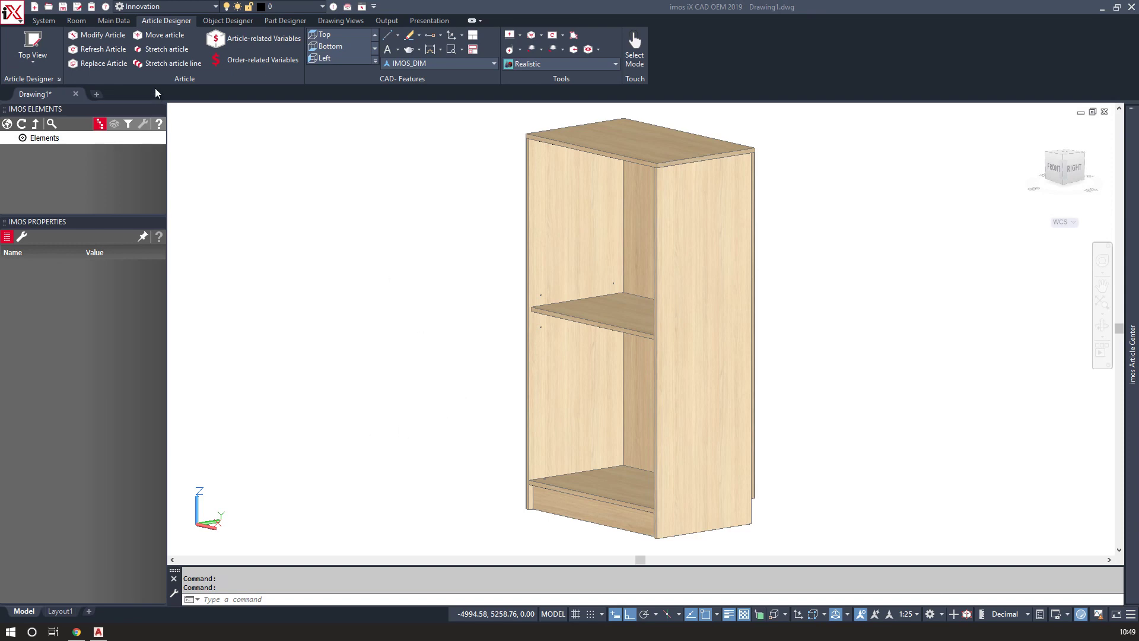
# - Open the cabinet in Article Designer and set height 1200, width 1000 and depth 350
pyautogui.click(90, 32)
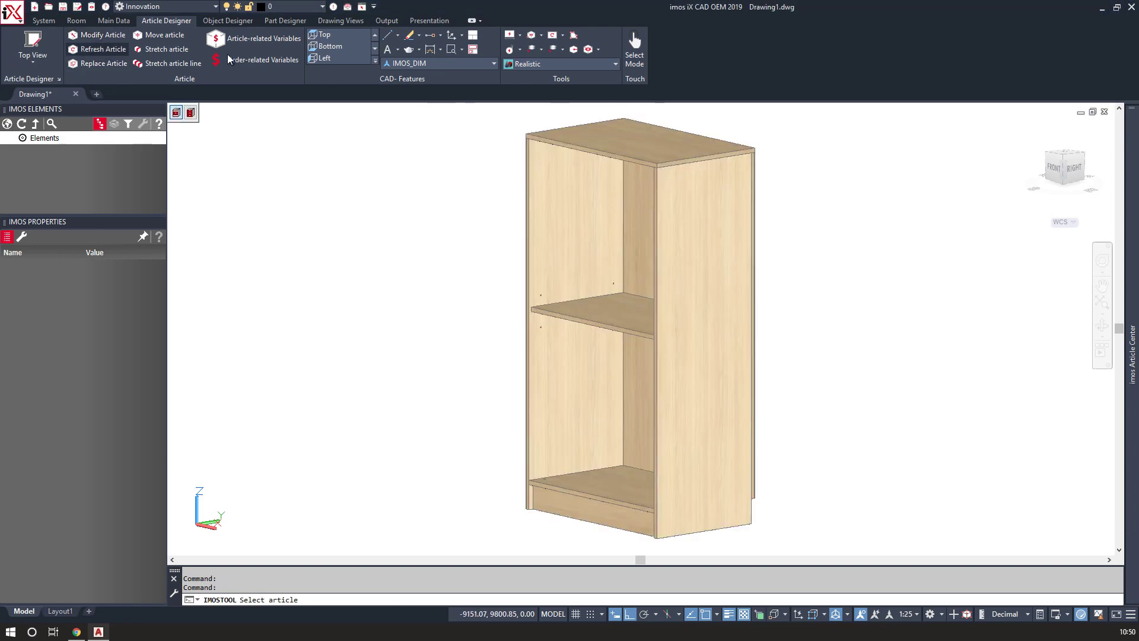
pyautogui.click(568, 169)
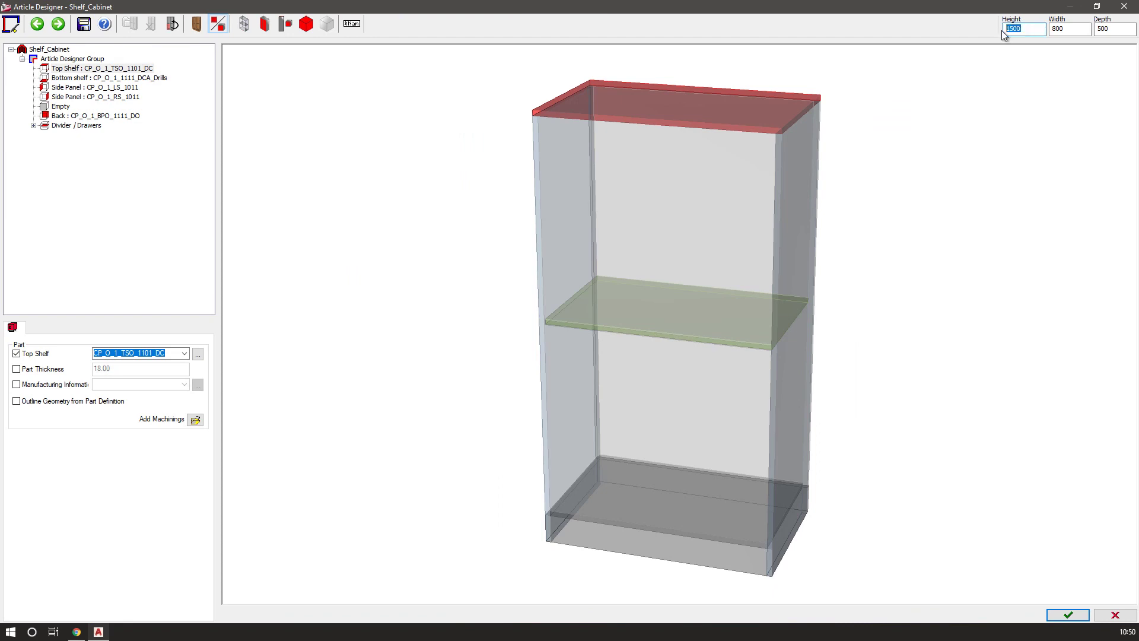
pyautogui.write('1200')
pyautogui.press('Tab')
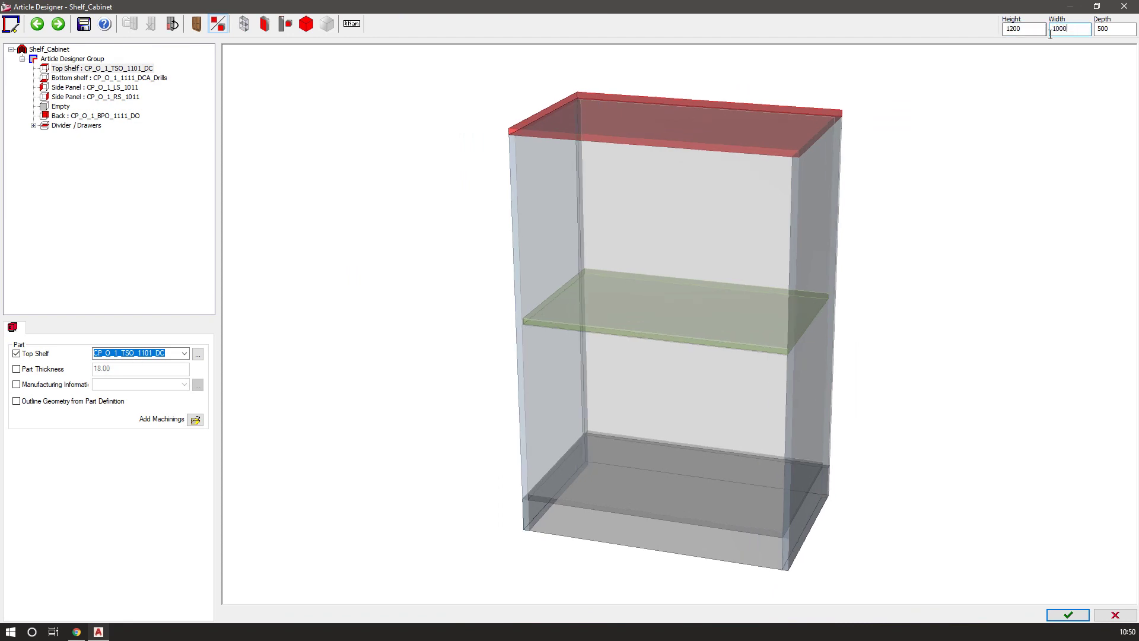
pyautogui.press('Tab')
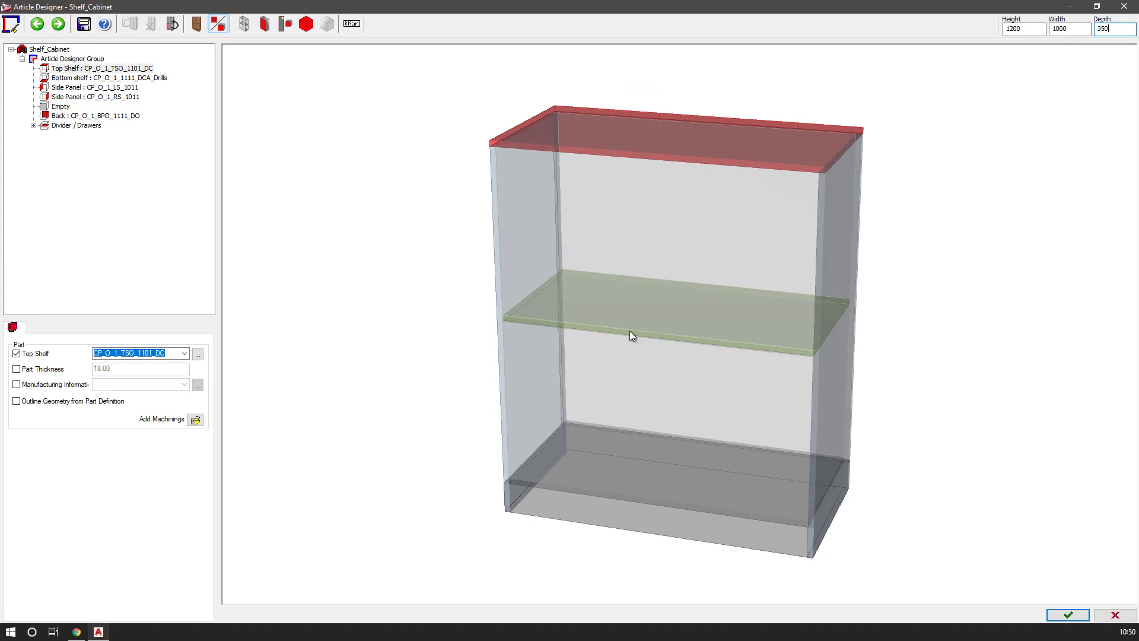
pyautogui.write('350')
pyautogui.press('Tab')
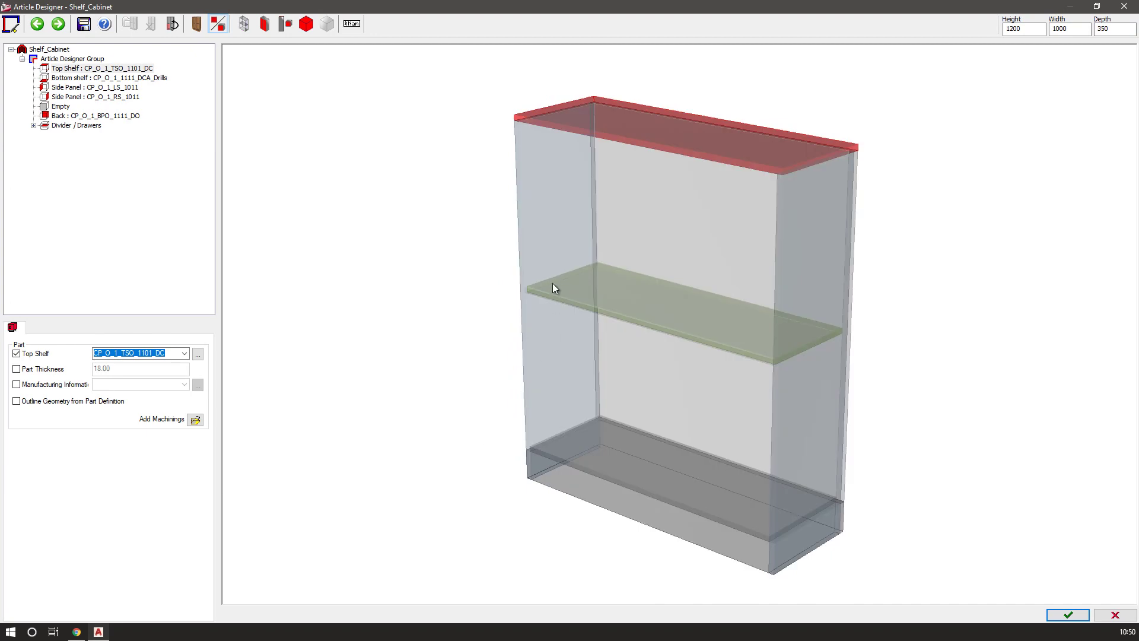
# - Inspect the shelf zones and First Linear Division values, then accept the new dimensions
pyautogui.click(541, 294)
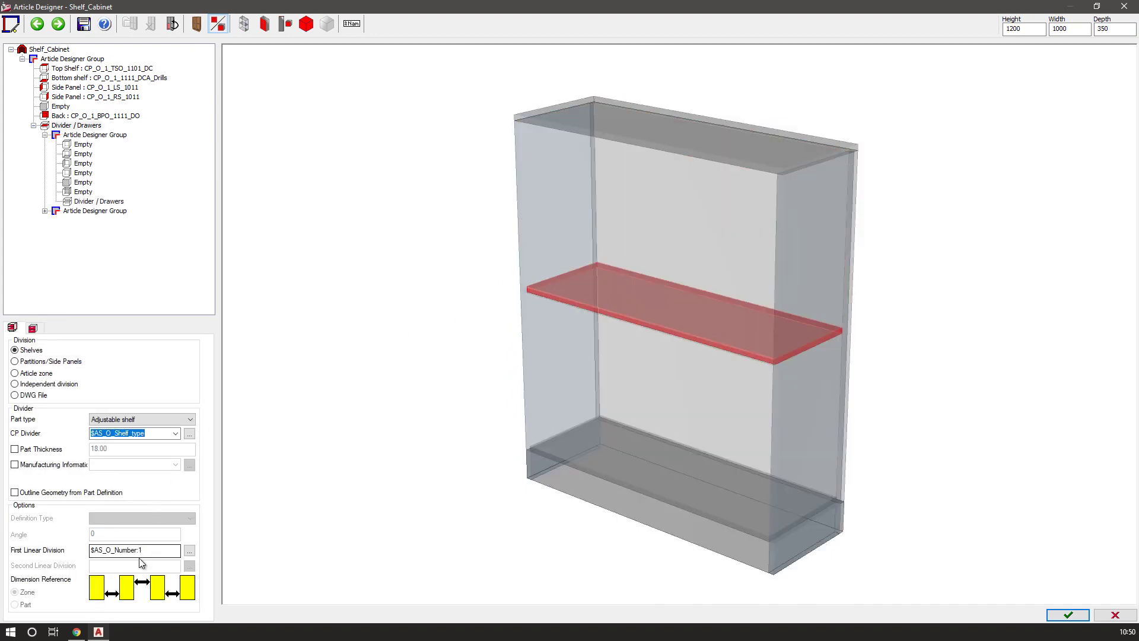
pyautogui.click(155, 550)
pyautogui.doubleClick(129, 550)
pyautogui.click(353, 26)
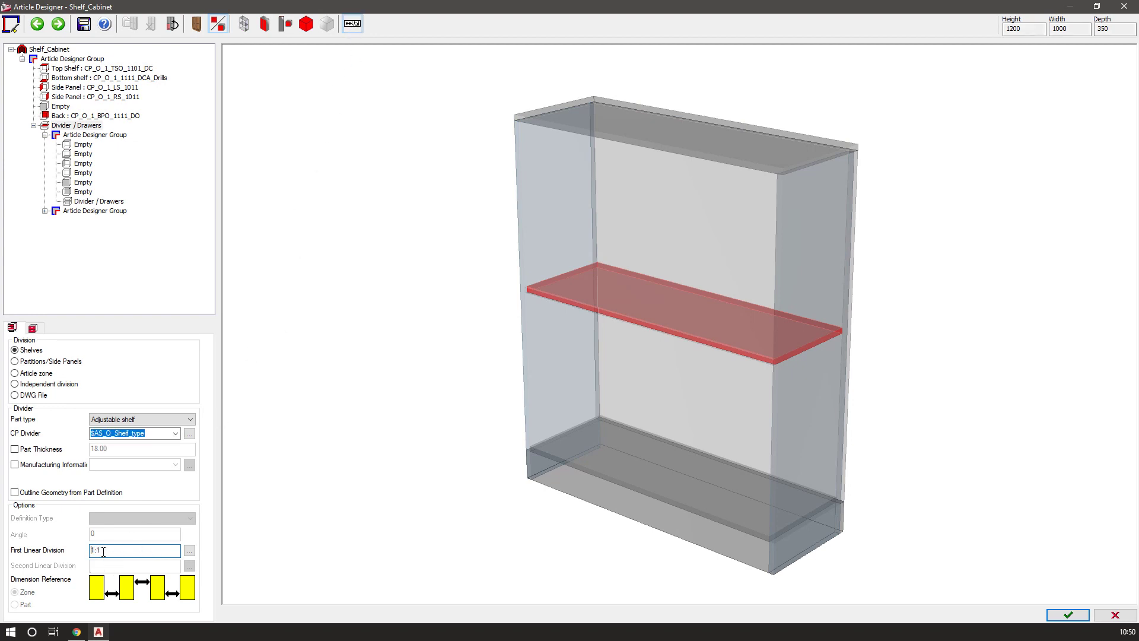
pyautogui.click(353, 25)
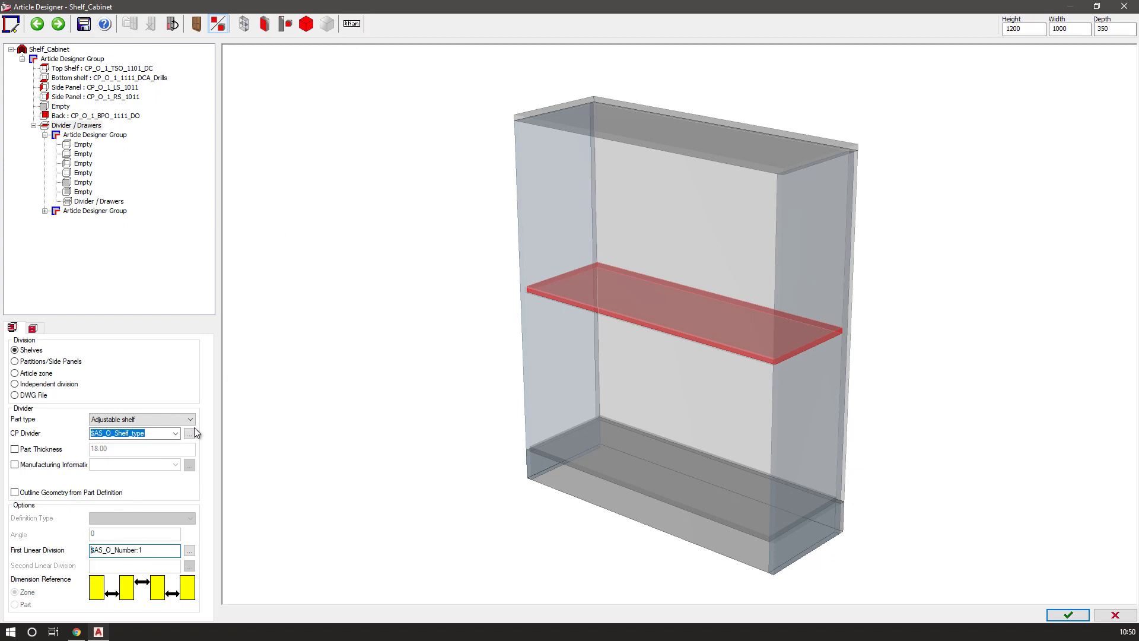
pyautogui.click(566, 371)
pyautogui.click(570, 219)
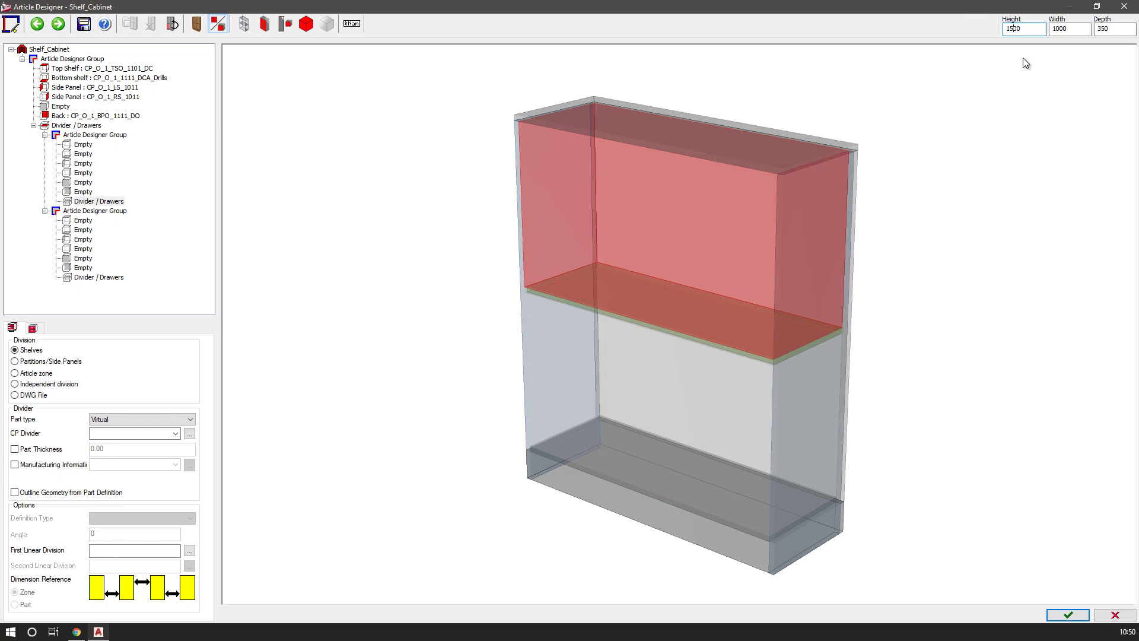
pyautogui.moveTo(457, 295); pyautogui.dragTo(587, 405)
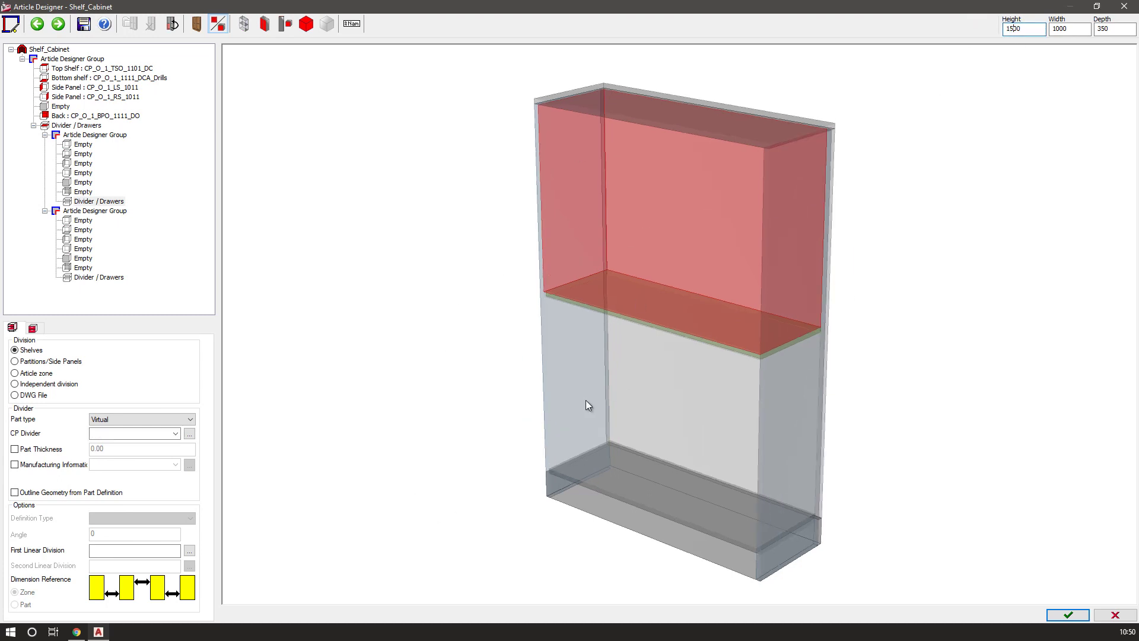
pyautogui.click(1067, 615)
# - Return to the drawing without saving the template and orbit to see the cabinet's side
pyautogui.click(559, 343)
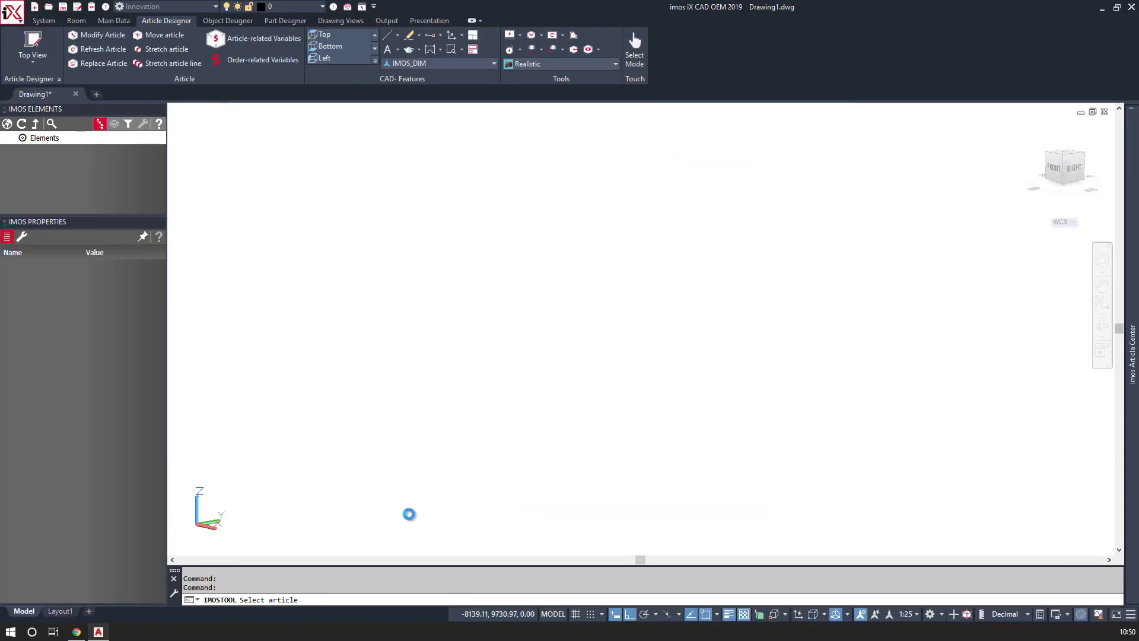
pyautogui.keyDown('shift'); pyautogui.moveTo(474, 484); pyautogui.dragTo(522, 492, button='middle'); pyautogui.keyUp('shift')
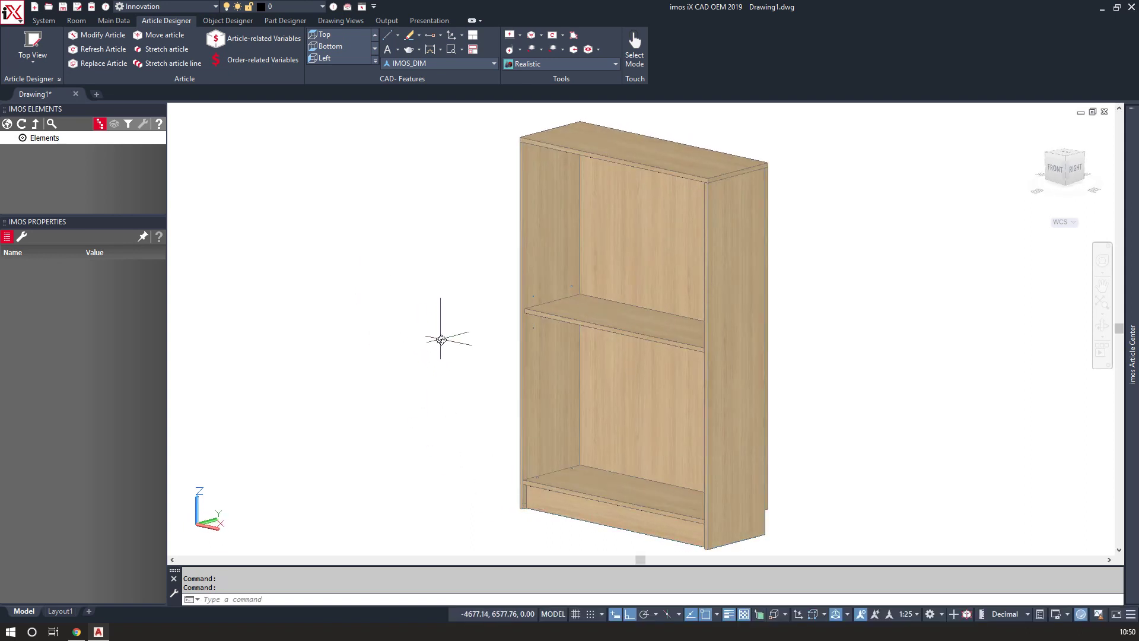
pyautogui.keyDown('shift'); pyautogui.moveTo(474, 365); pyautogui.dragTo(461, 356, button='middle'); pyautogui.keyUp('shift')
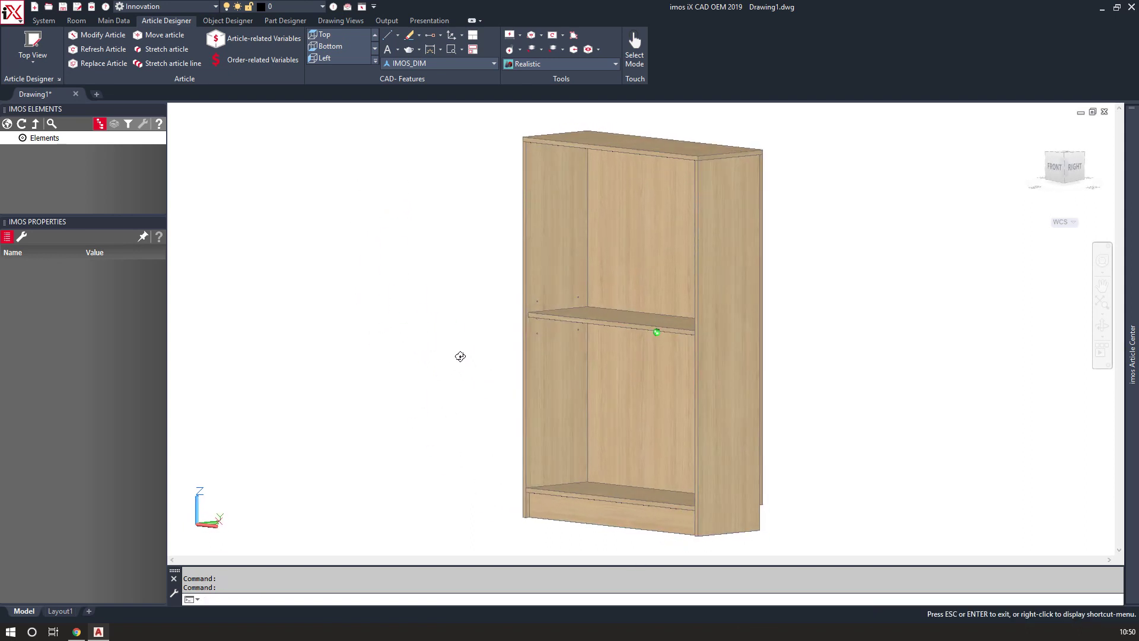
# - Set the cabinet's AS_O_Number article value to 1:1 and regenerate it
pyautogui.click(264, 38)
pyautogui.click(635, 333)
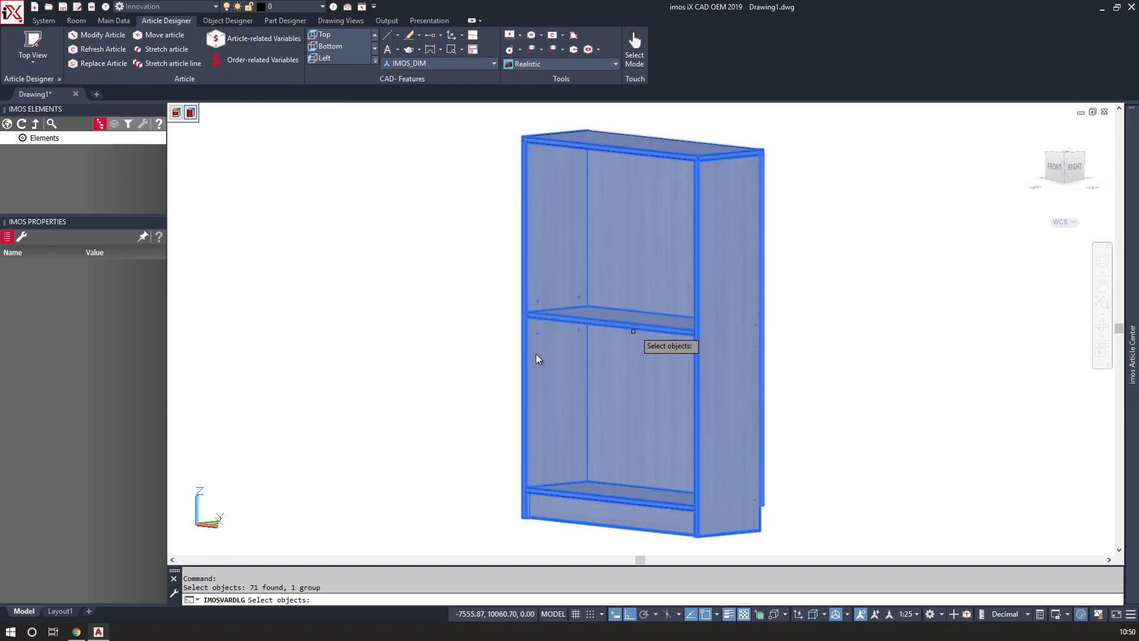
pyautogui.press('Return')
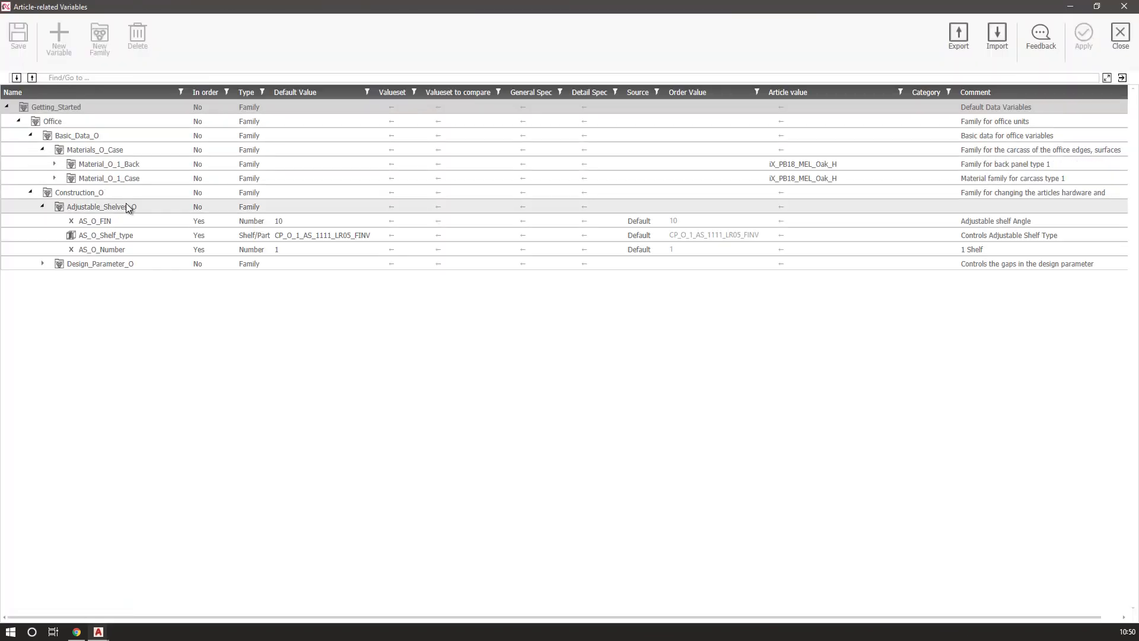
pyautogui.click(821, 248)
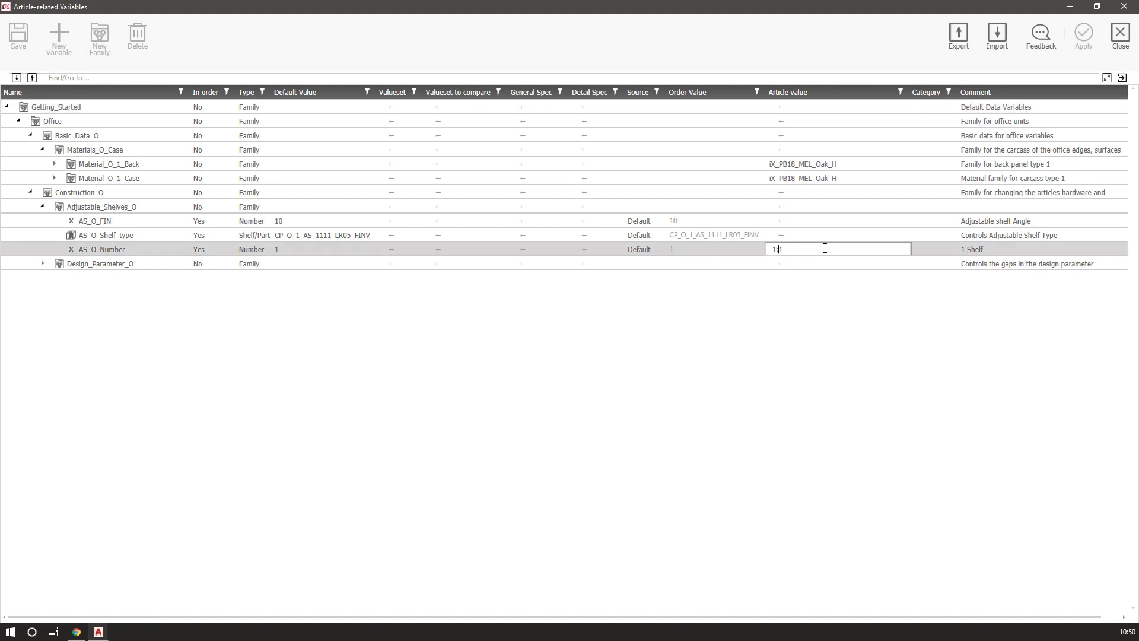
pyautogui.press('Return')
pyautogui.press('Down')
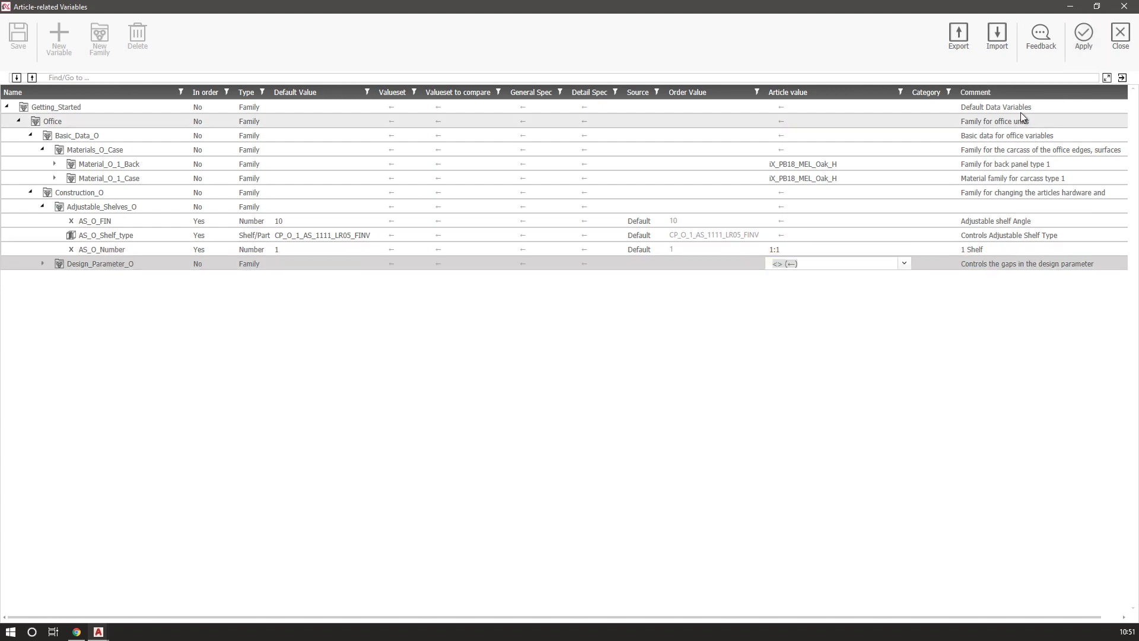
pyautogui.click(1080, 33)
pyautogui.click(517, 379)
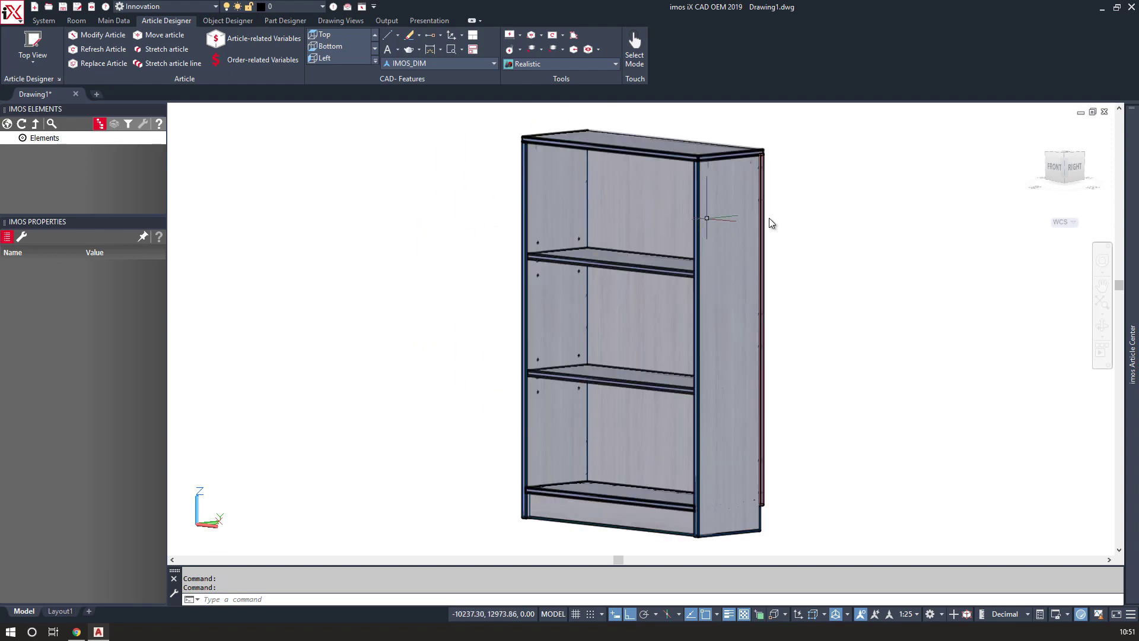
# - Change the bookcase's AS_O_Number to 1:1:1 and regenerate it with three shelves
pyautogui.moveTo(816, 385)
pyautogui.keyDown('shift'); pyautogui.mouseDown(button='middle')
pyautogui.moveTo(798, 407)
pyautogui.moveTo(717, 411)
pyautogui.moveTo(487, 389)
pyautogui.moveTo(592, 399)
pyautogui.moveTo(859, 389)
pyautogui.moveTo(866, 416)
pyautogui.moveTo(925, 386)
pyautogui.moveTo(938, 399)
pyautogui.moveTo(805, 409)
pyautogui.moveTo(821, 402)
pyautogui.mouseUp(button='middle'); pyautogui.keyUp('shift')
pyautogui.scroll(2, 550, 413)
pyautogui.scroll(-3, 549, 413)
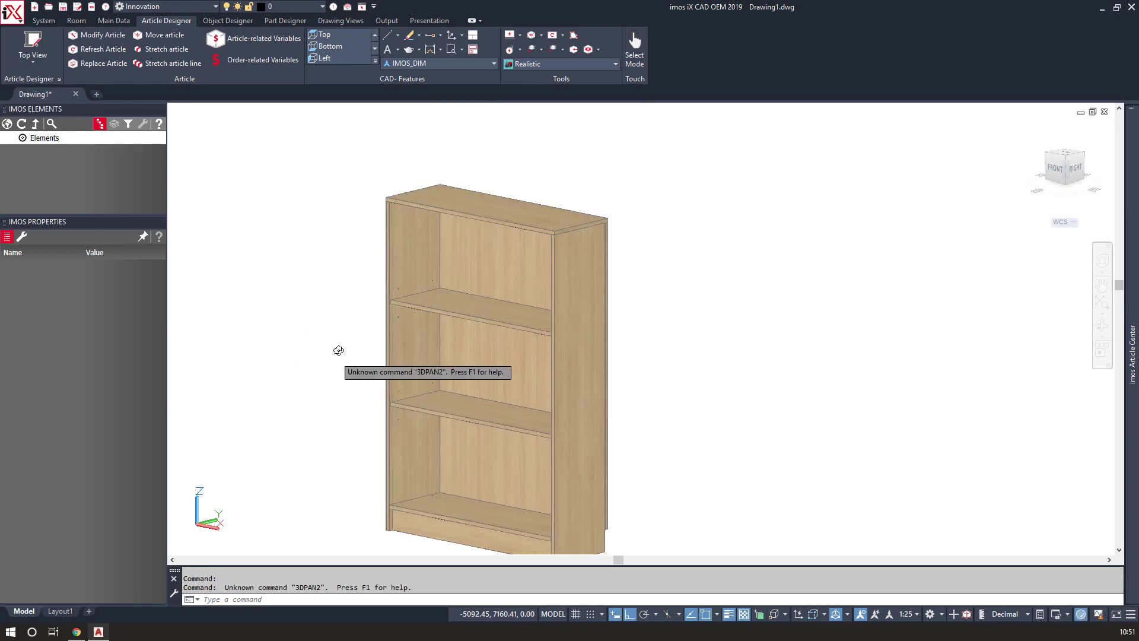
pyautogui.moveTo(350, 338); pyautogui.dragTo(371, 318, button='middle')
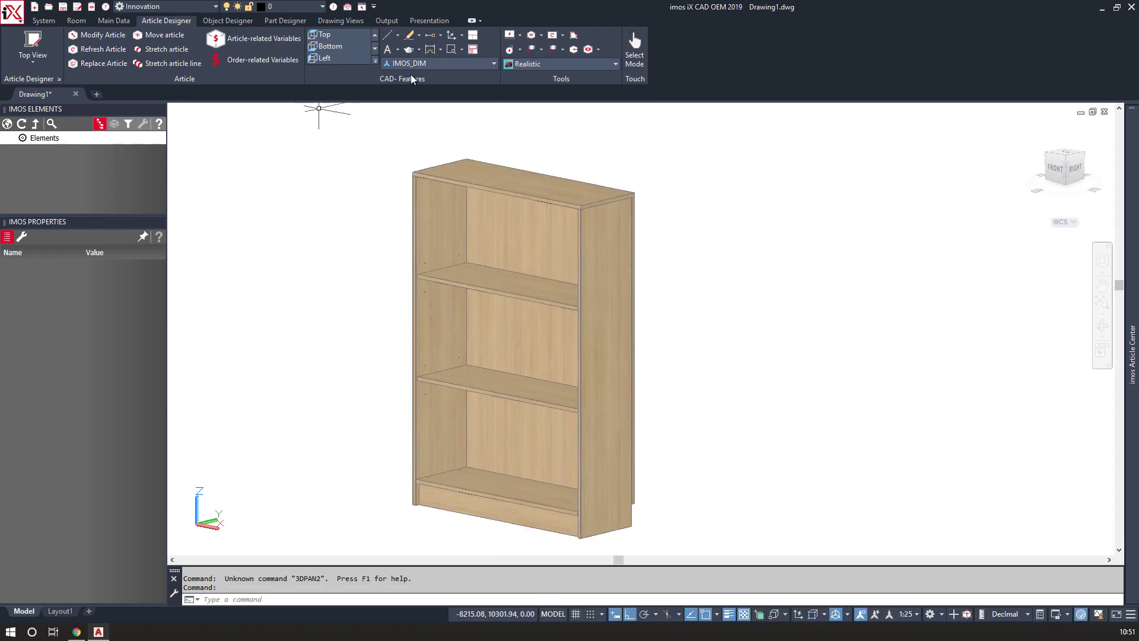
pyautogui.click(248, 39)
pyautogui.click(441, 258)
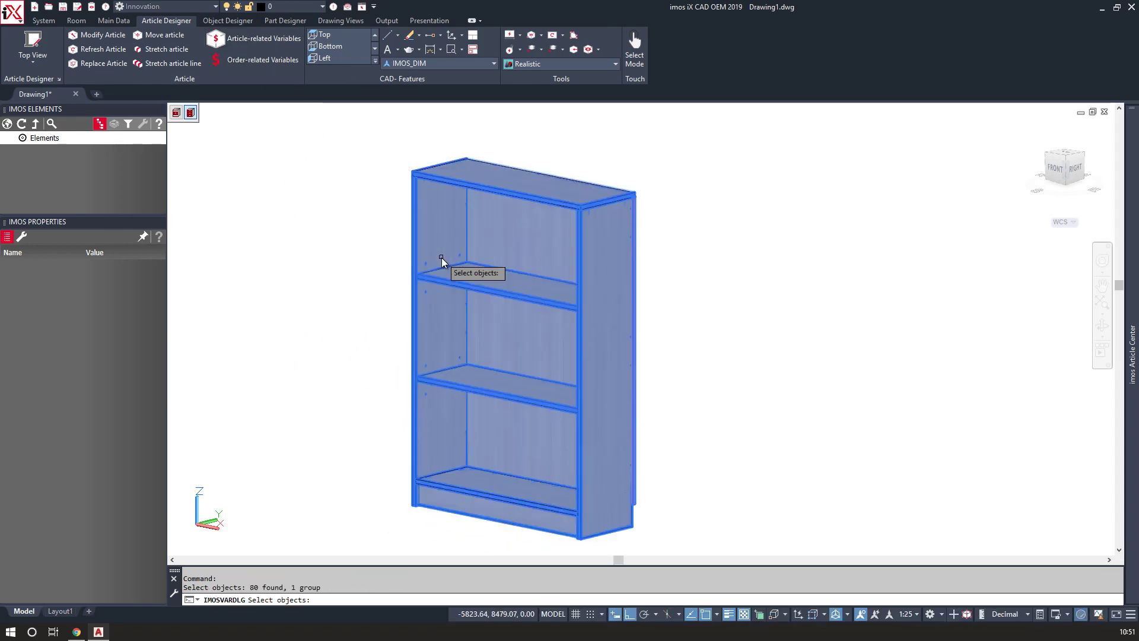
pyautogui.press('Return')
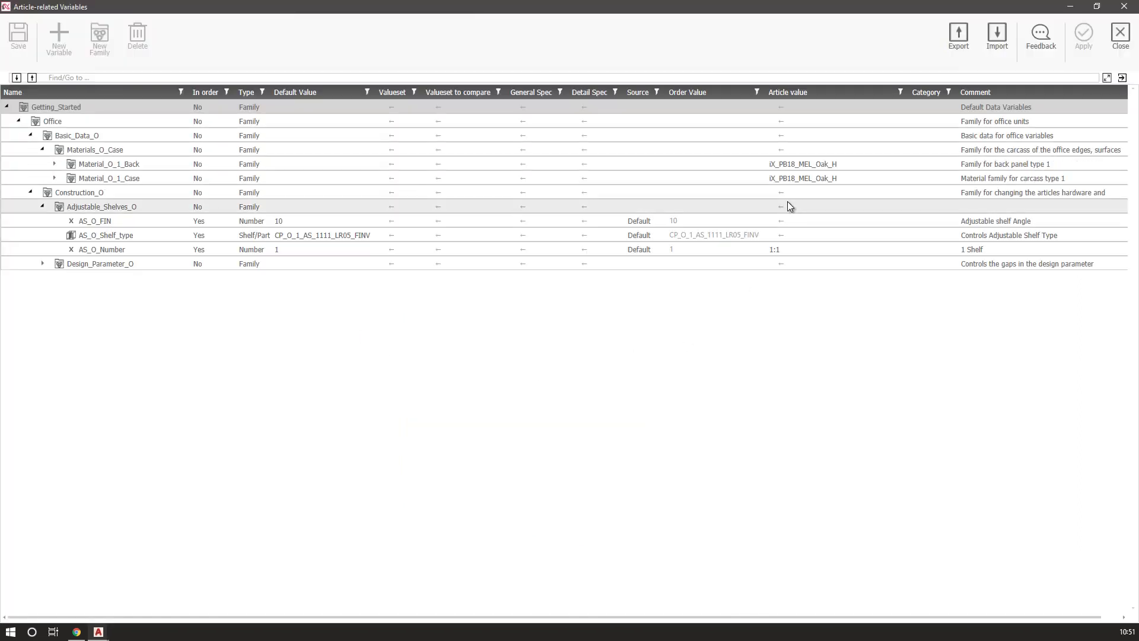
pyautogui.click(808, 248)
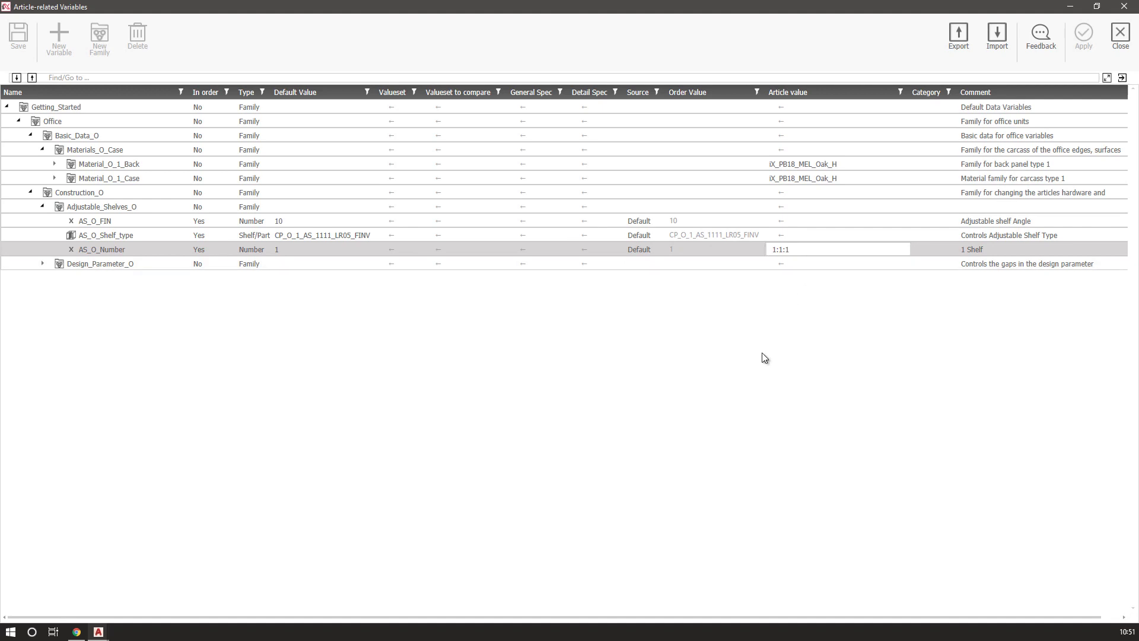
pyautogui.press('Return')
pyautogui.click(1084, 36)
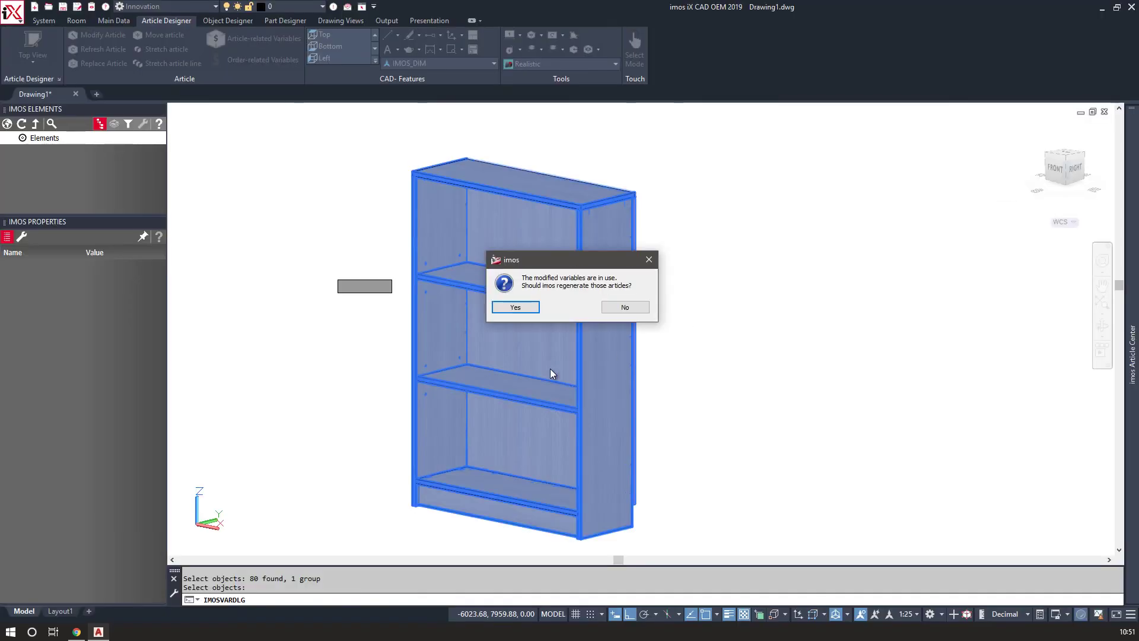
pyautogui.click(516, 306)
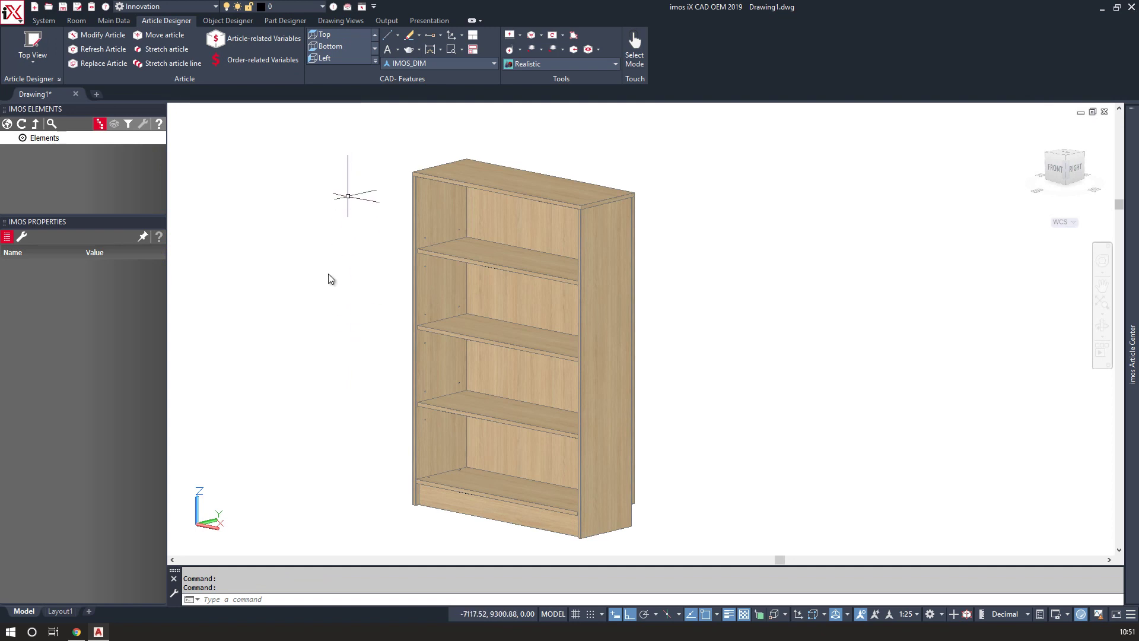
# - Give the bookcase's AS_O_FIN variable an article value of 2 and regenerate it
pyautogui.click(233, 44)
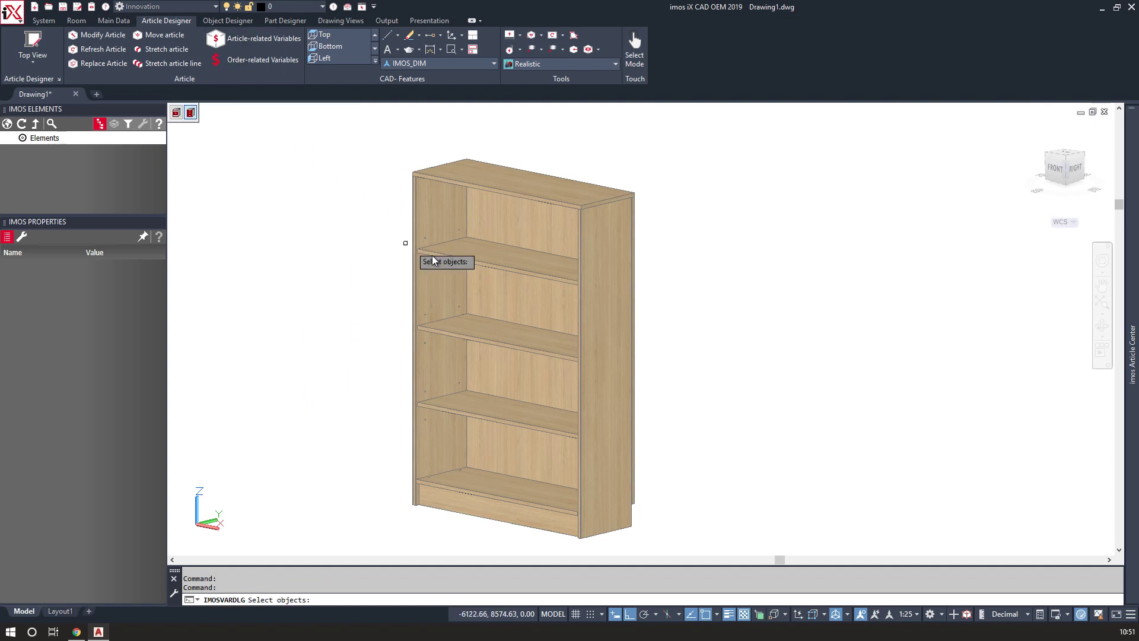
pyautogui.click(438, 254)
pyautogui.press('Return')
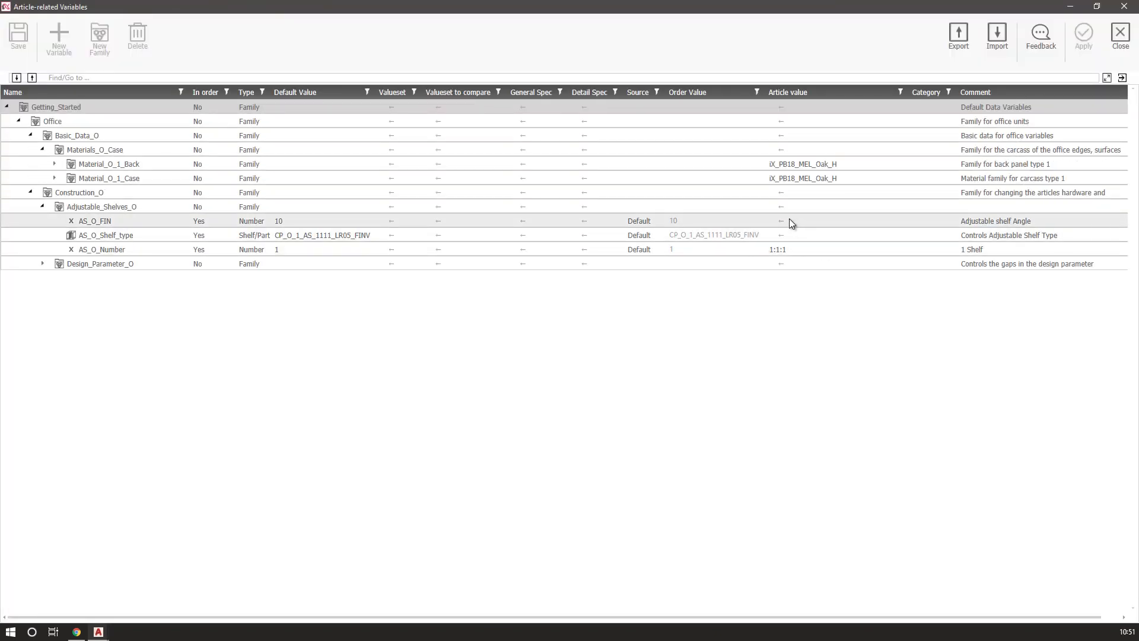
pyautogui.click(789, 220)
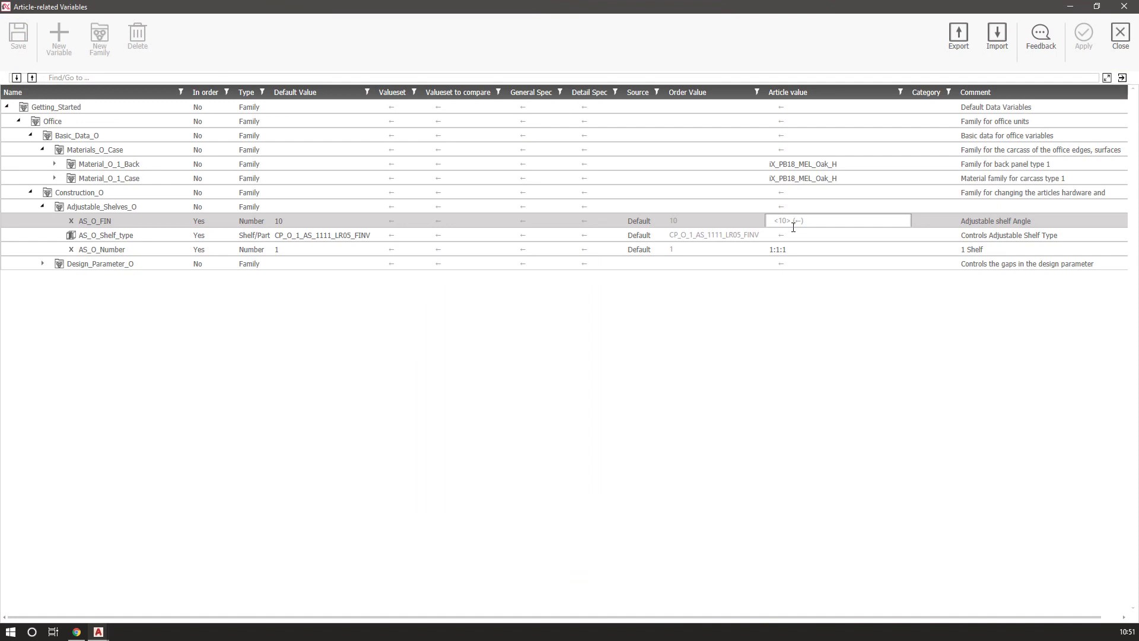
pyautogui.press('Return')
pyautogui.click(1077, 34)
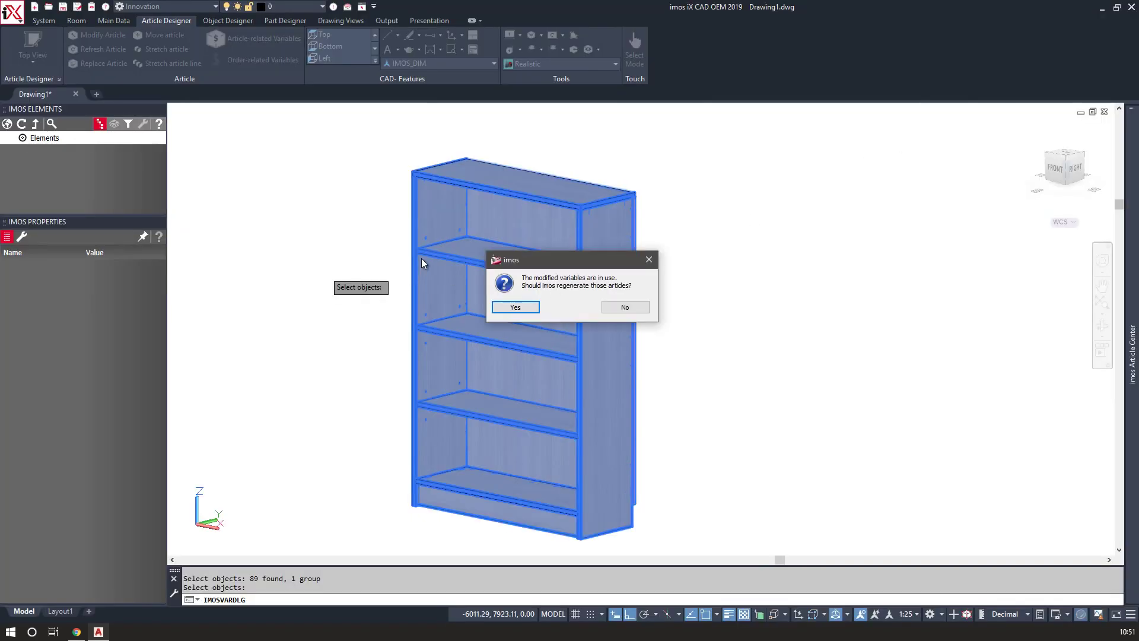
pyautogui.click(510, 309)
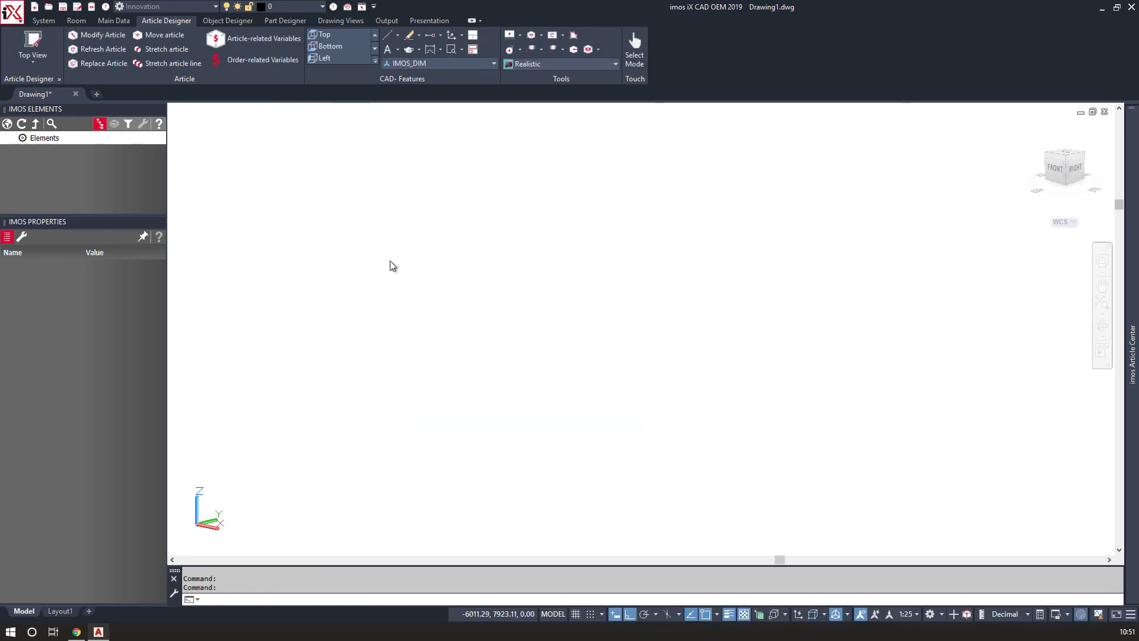
pyautogui.scroll(8, 441, 262)
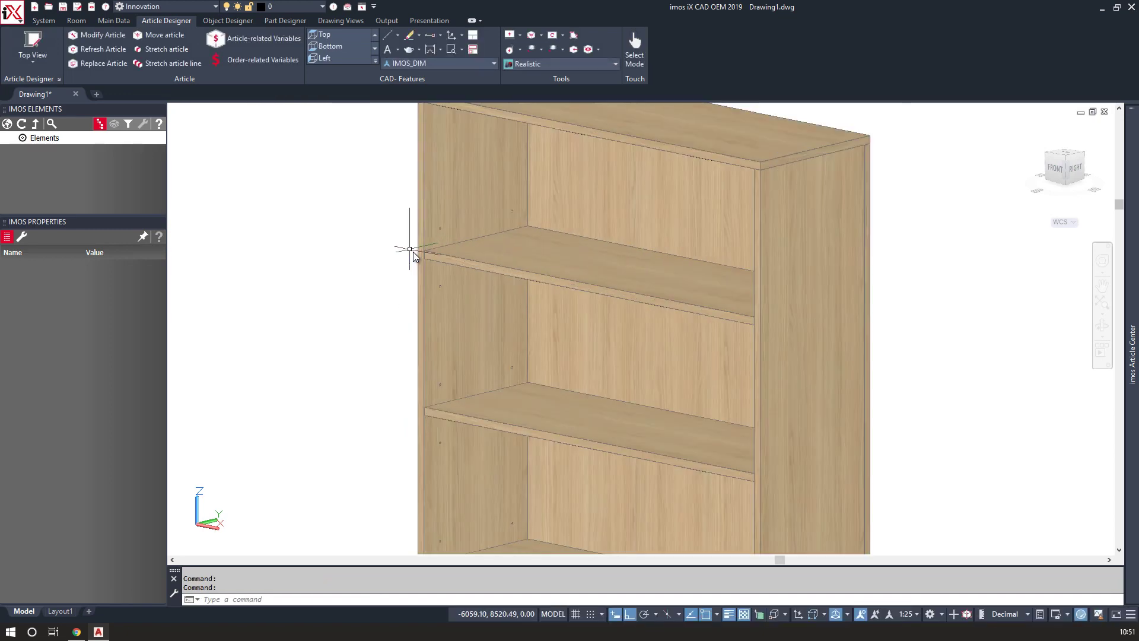
pyautogui.scroll(-10, 450, 245)
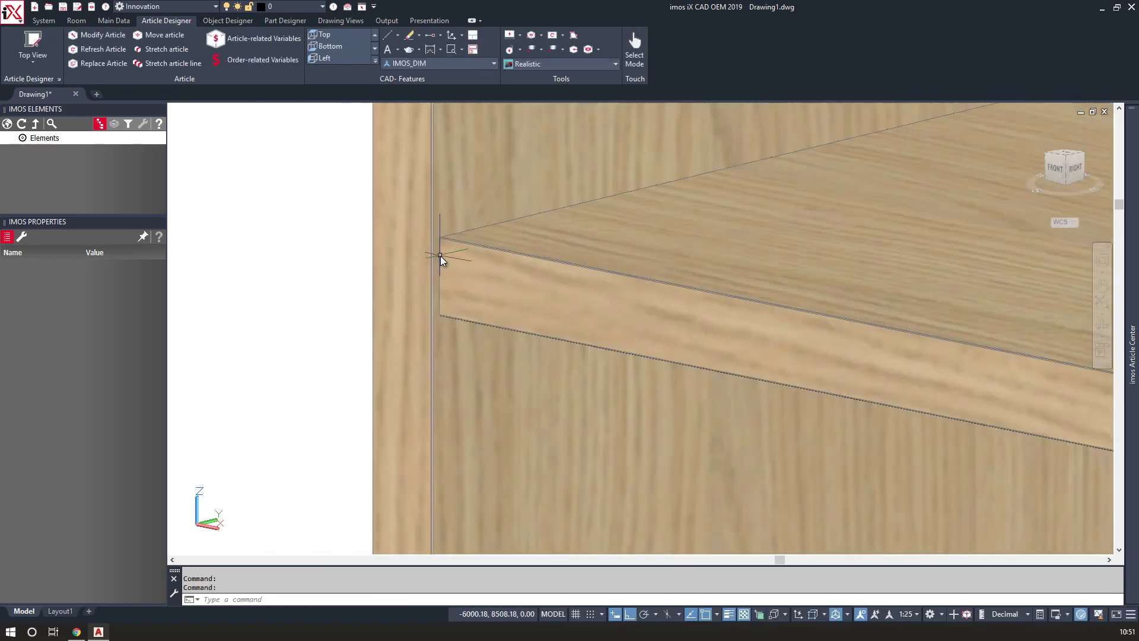
pyautogui.moveTo(330, 274); pyautogui.dragTo(425, 272, button='middle')
pyautogui.scroll(-6, 366, 254)
pyautogui.scroll(-4, 335, 261)
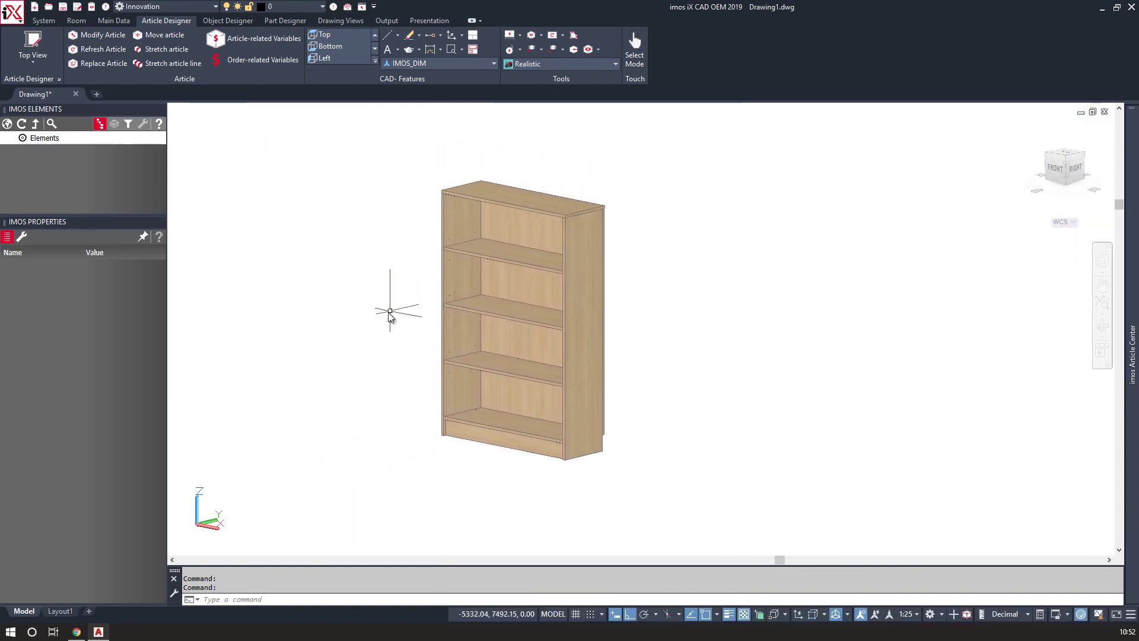
# - Switch AS_O_Shelf_type to CP_O_1_Angle_Shelf_1111 and regenerate the bookcase with angled shelves
pyautogui.click(237, 45)
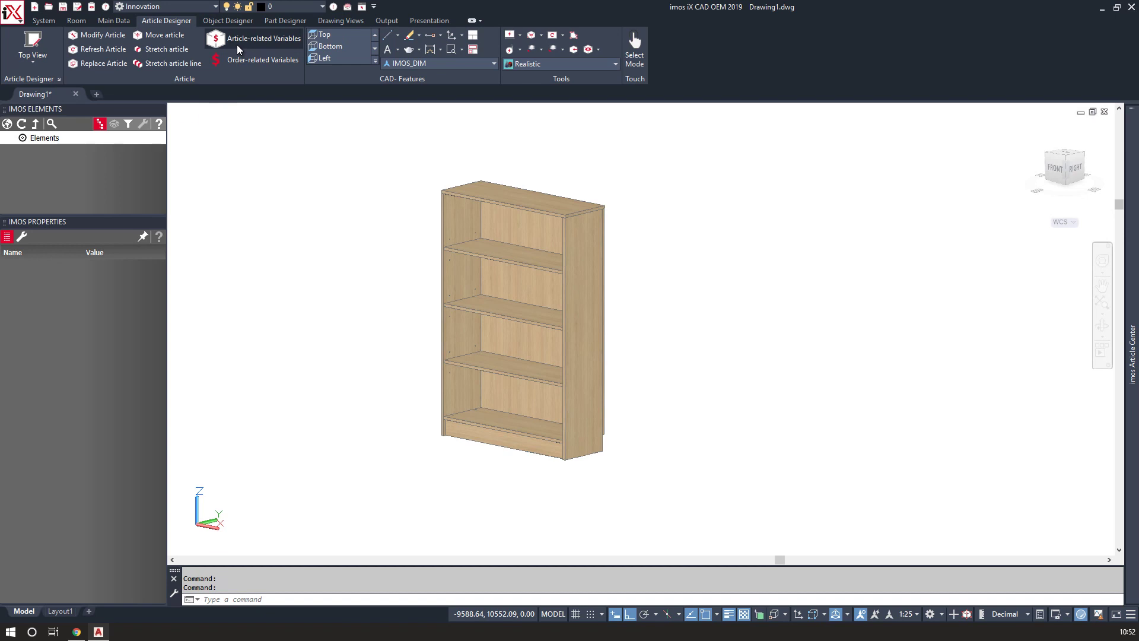
pyautogui.click(481, 255)
pyautogui.press('Return')
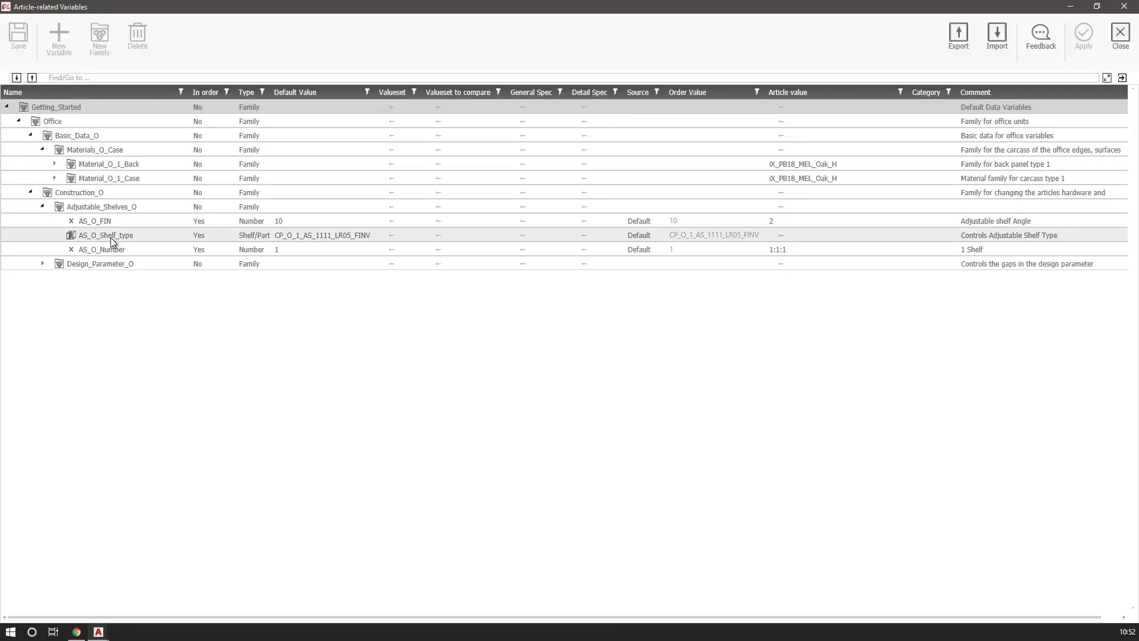
pyautogui.click(773, 238)
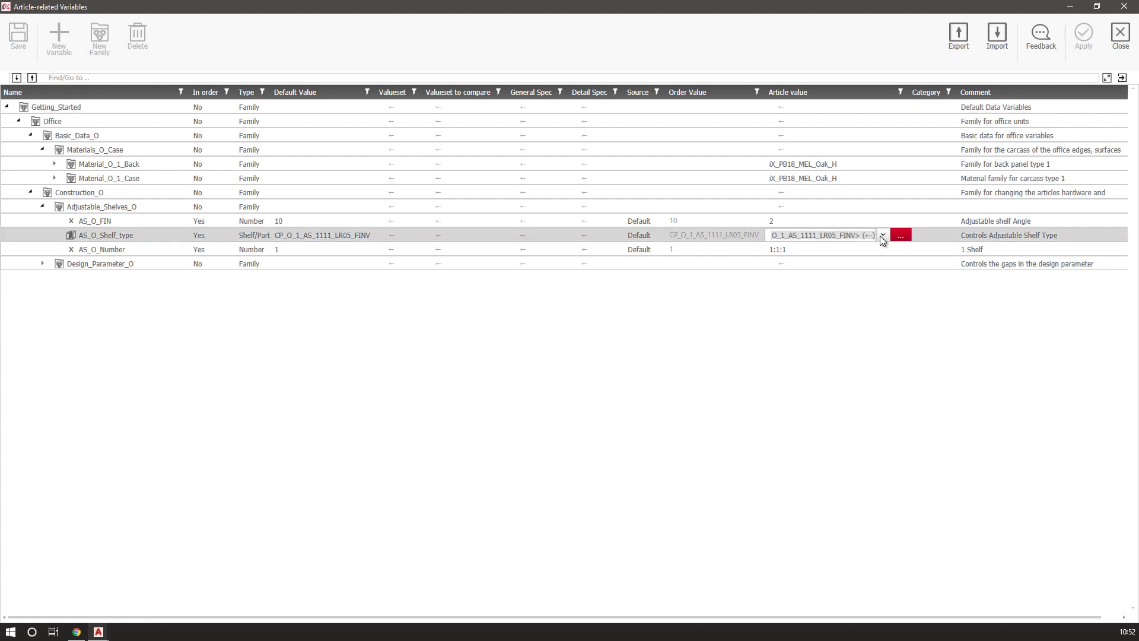
pyautogui.click(882, 235)
pyautogui.click(793, 328)
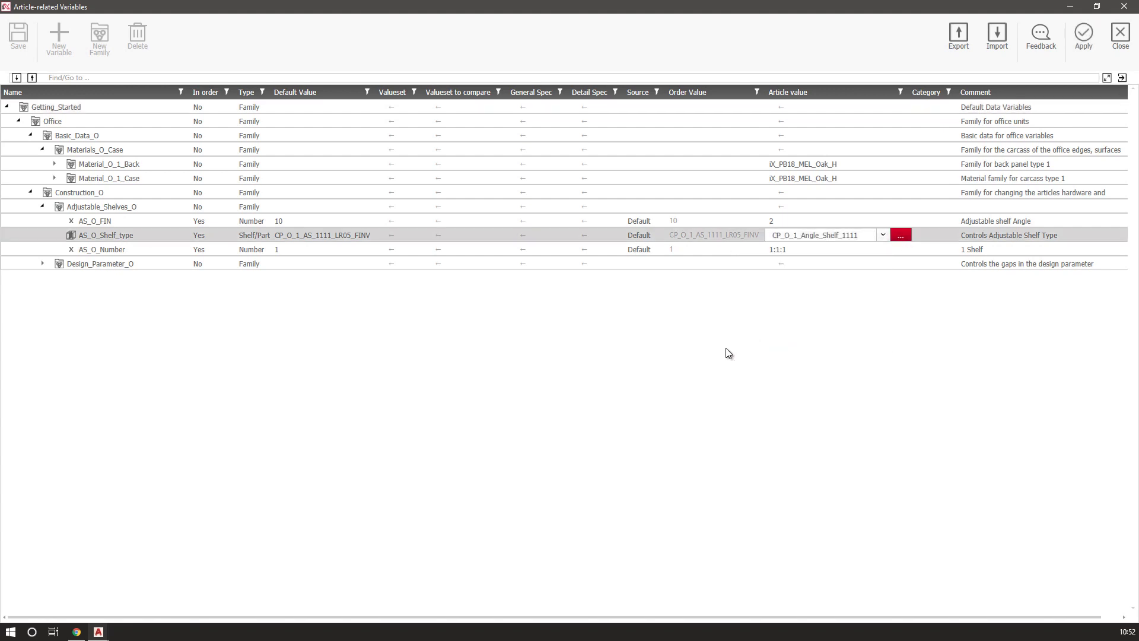
pyautogui.click(1081, 32)
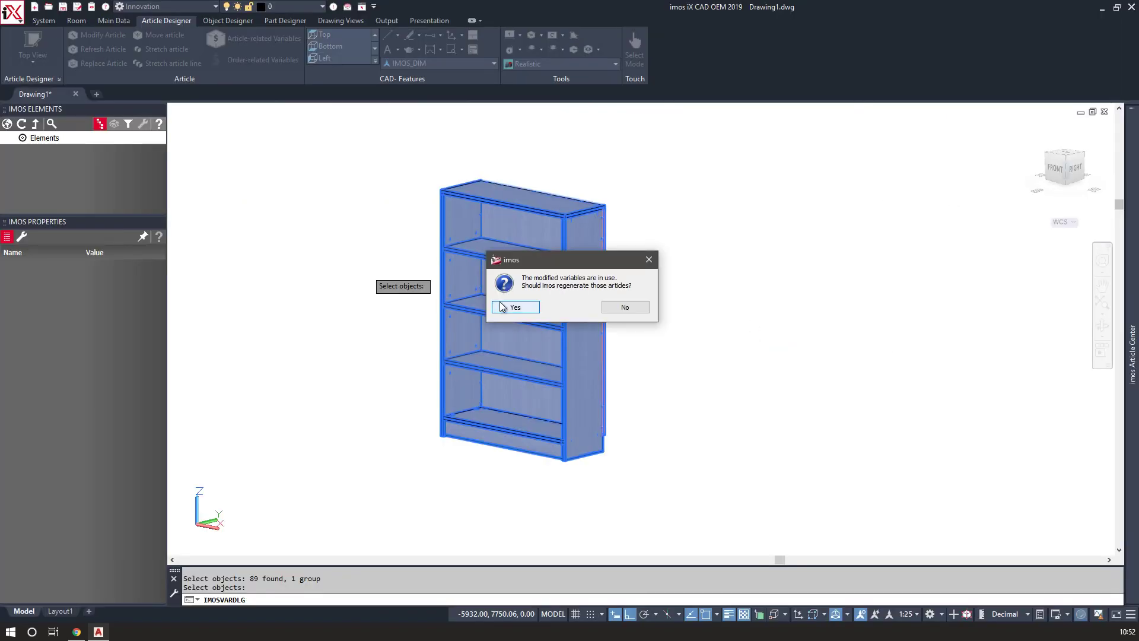
pyautogui.click(509, 307)
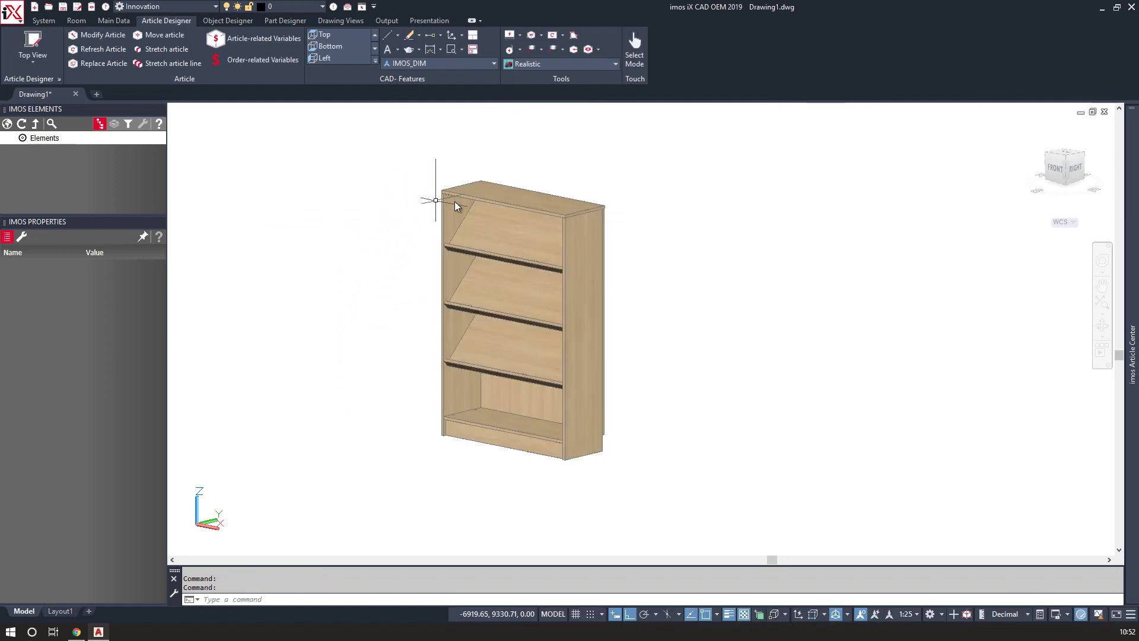
pyautogui.keyDown('shift'); pyautogui.moveTo(369, 381); pyautogui.dragTo(354, 344, button='middle'); pyautogui.keyUp('shift')
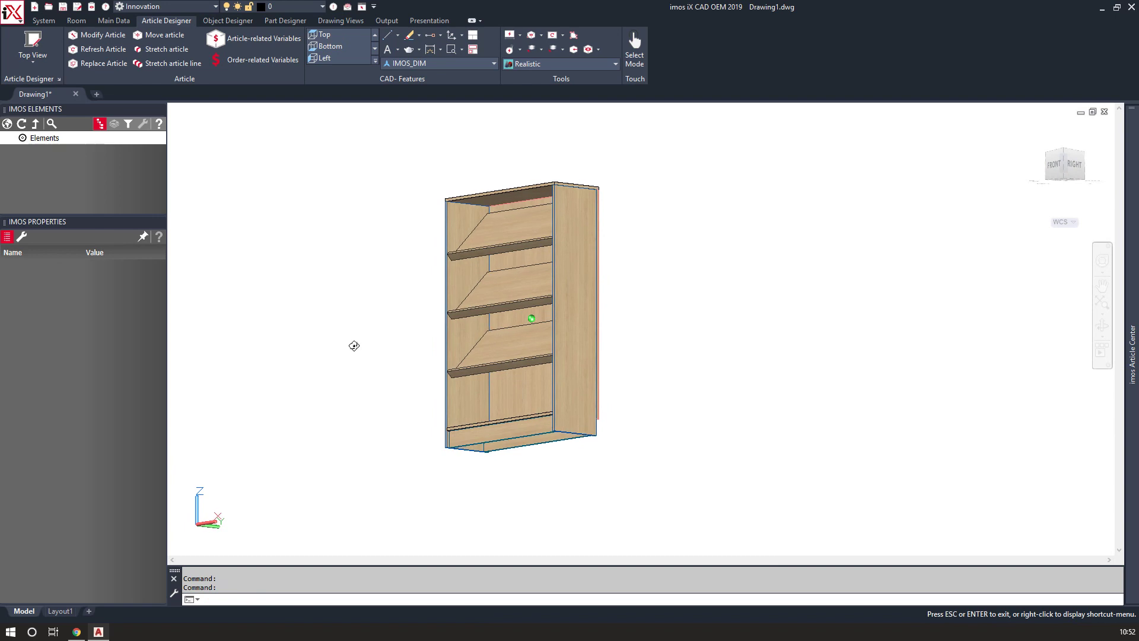
pyautogui.scroll(2, 354, 345)
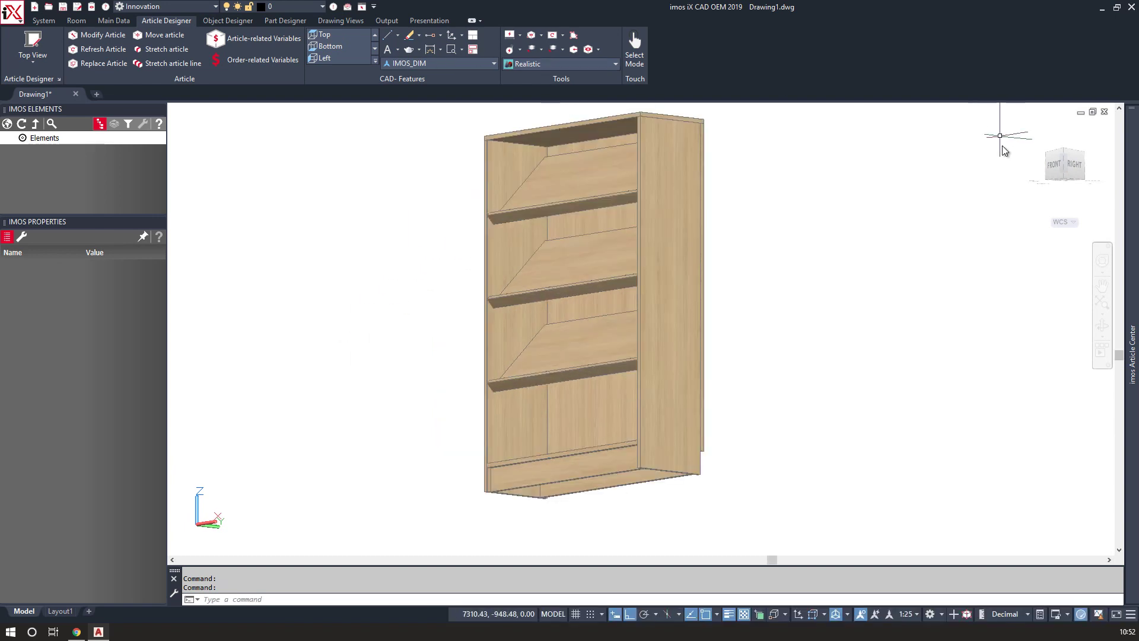
# - Switch to the 2D Wireframe visual style and view the cabinet from the RIGHT side
pyautogui.click(564, 64)
pyautogui.click(442, 83)
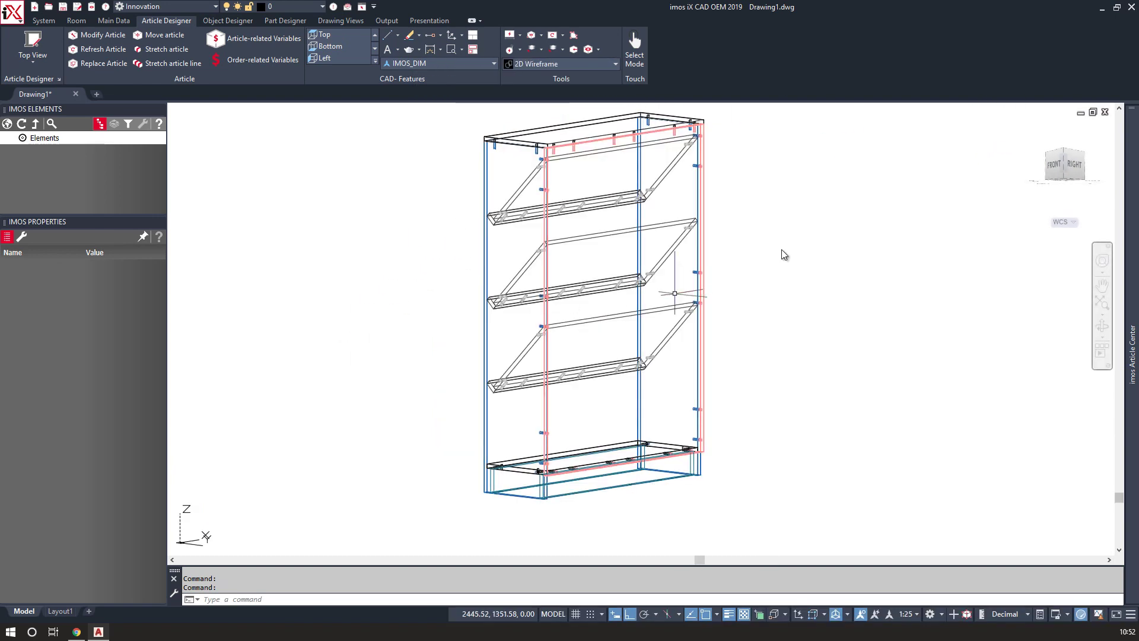
pyautogui.click(1073, 165)
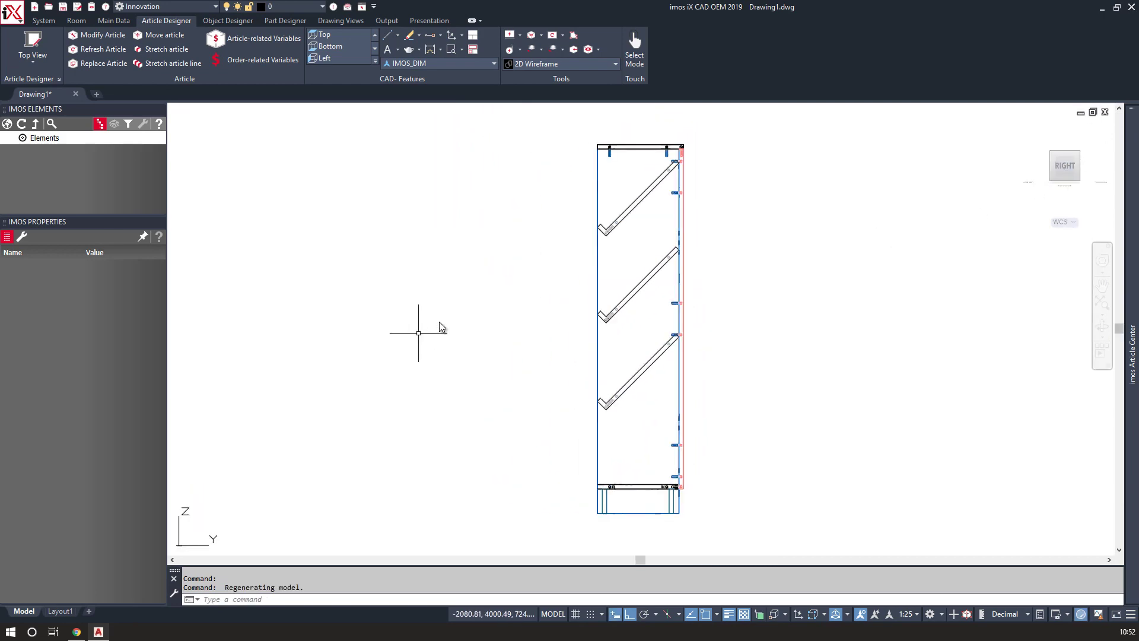
# - Zoom and pan along the diagonal shelf brackets to inspect the angled shelf joints
pyautogui.scroll(8, 675, 159)
pyautogui.scroll(5, 676, 159)
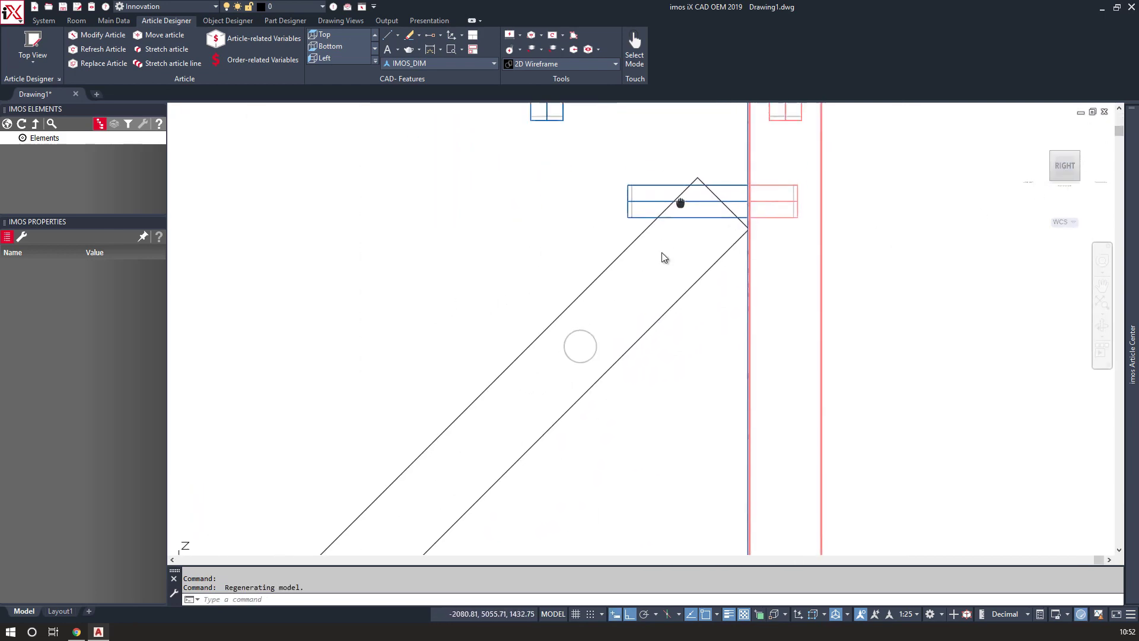
pyautogui.moveTo(661, 254); pyautogui.dragTo(620, 348, button='middle')
pyautogui.scroll(5, 626, 343)
pyautogui.scroll(-2, 611, 219)
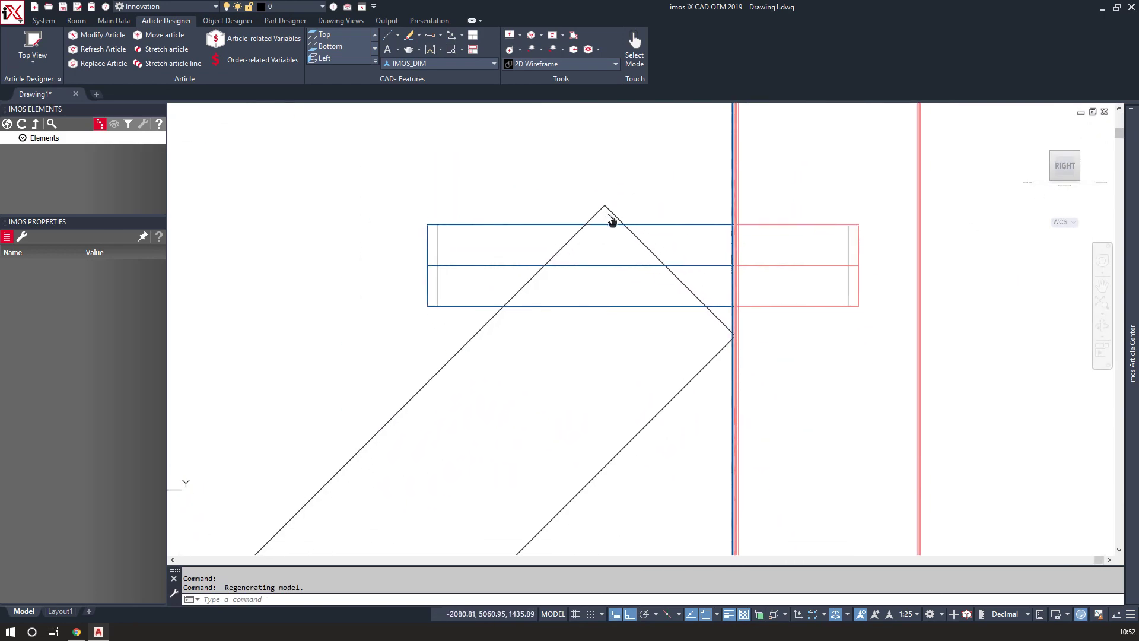
pyautogui.scroll(2, 580, 183)
pyautogui.scroll(-2, 785, 372)
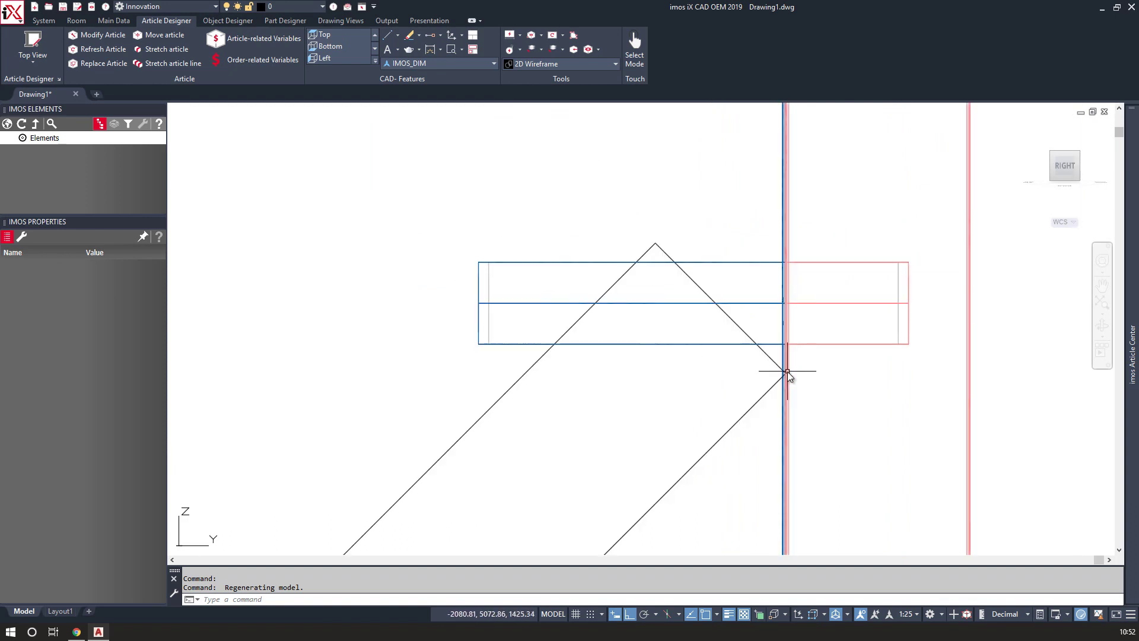
pyautogui.scroll(-3, 706, 433)
pyautogui.scroll(4, 574, 249)
pyautogui.moveTo(419, 314); pyautogui.dragTo(419, 289, button='middle')
pyautogui.scroll(-2, 419, 290)
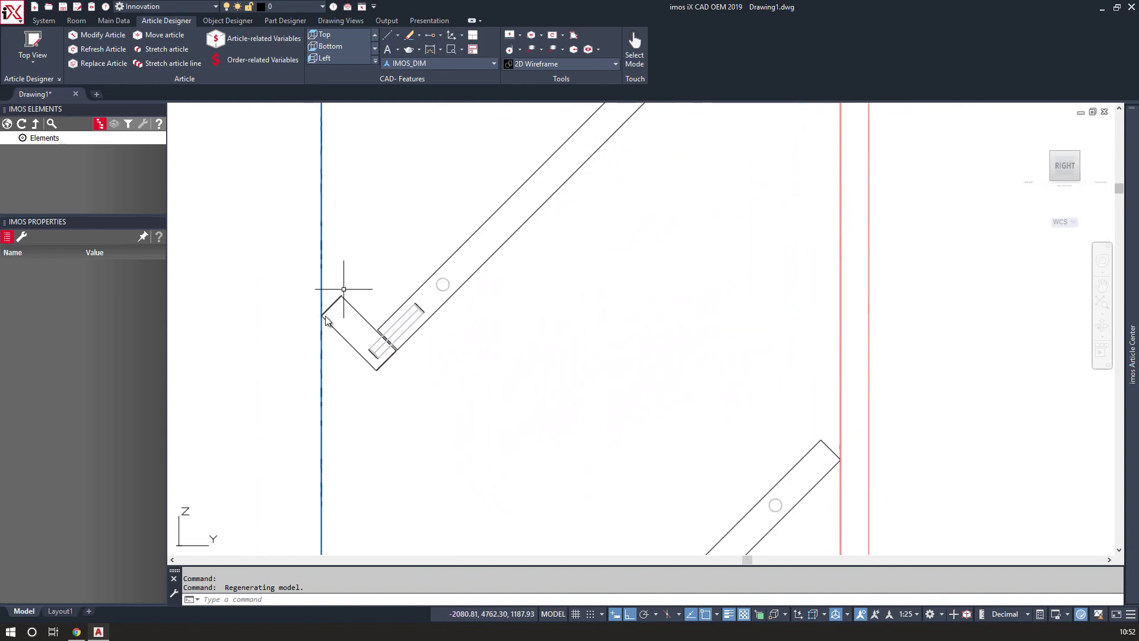
pyautogui.scroll(8, 324, 310)
pyautogui.scroll(5, 237, 267)
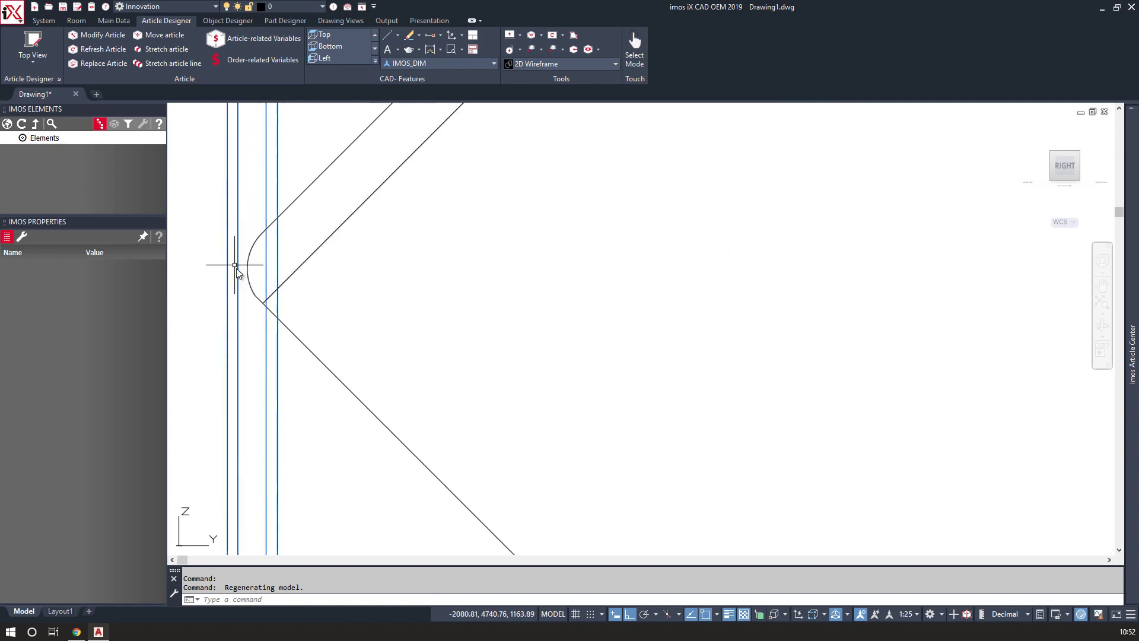
pyautogui.scroll(-7, 240, 289)
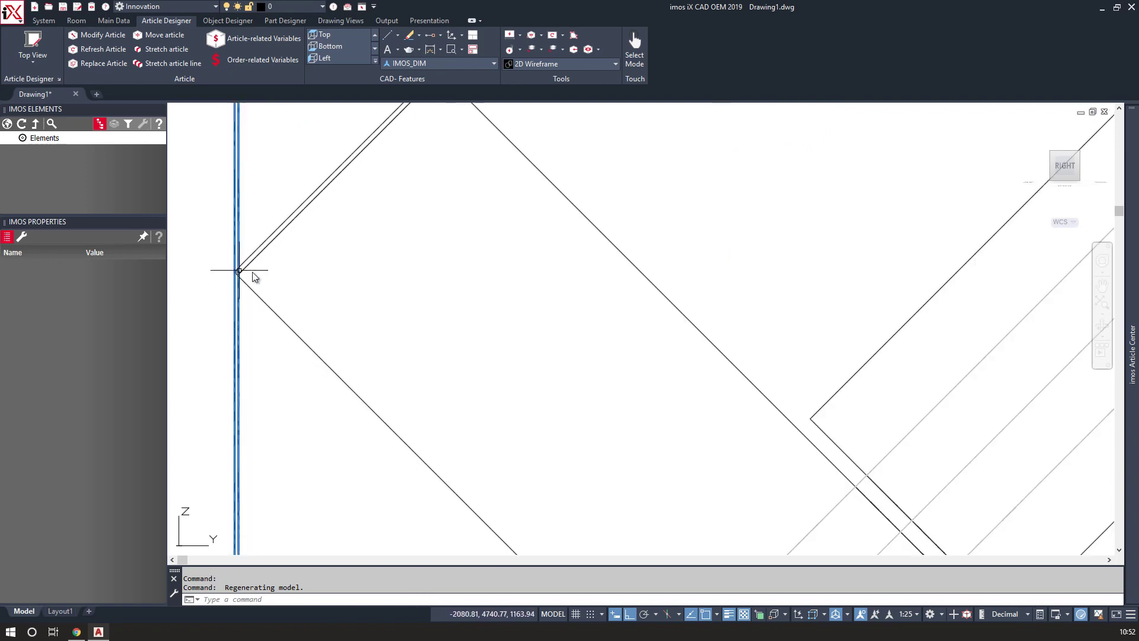
pyautogui.moveTo(341, 420); pyautogui.dragTo(399, 313, button='middle')
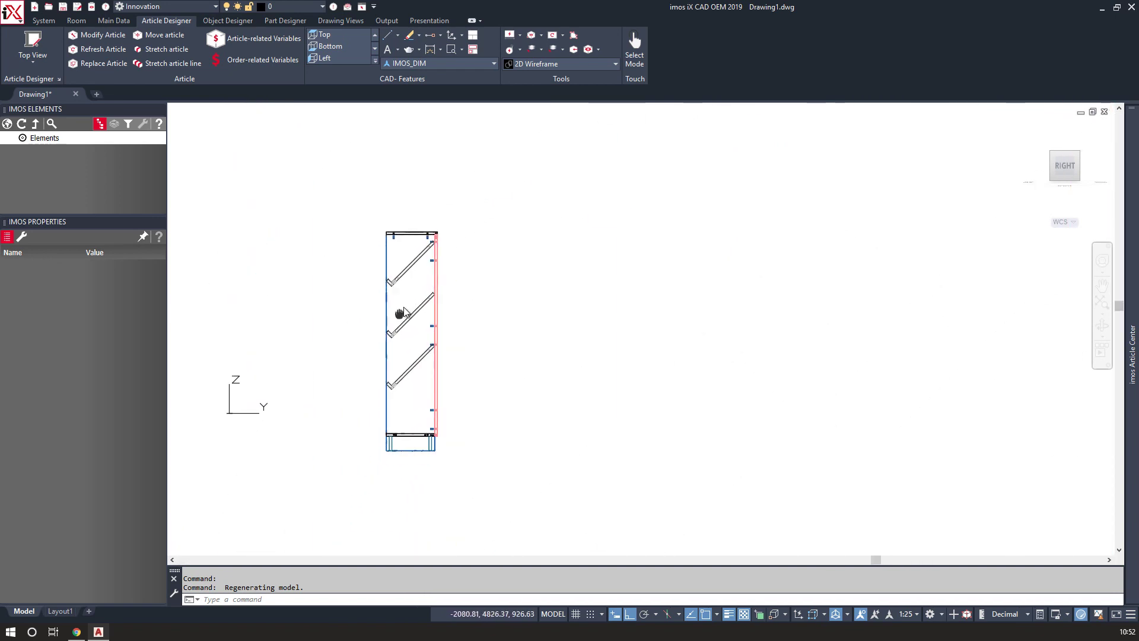
pyautogui.scroll(-1, 387, 323)
pyautogui.scroll(2, 387, 323)
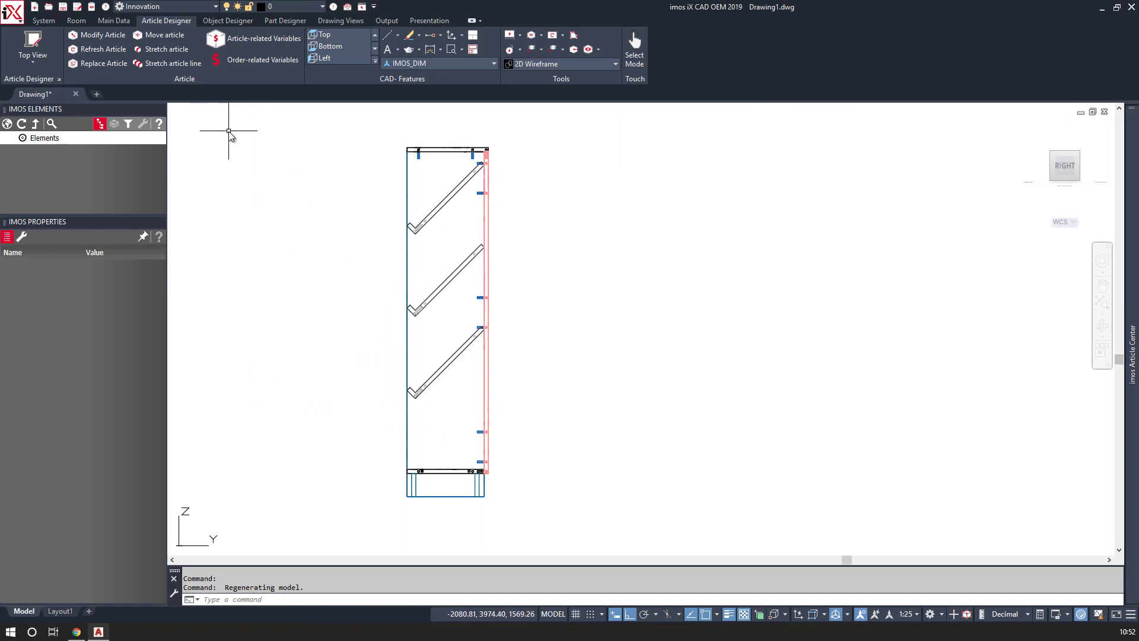
pyautogui.click(237, 39)
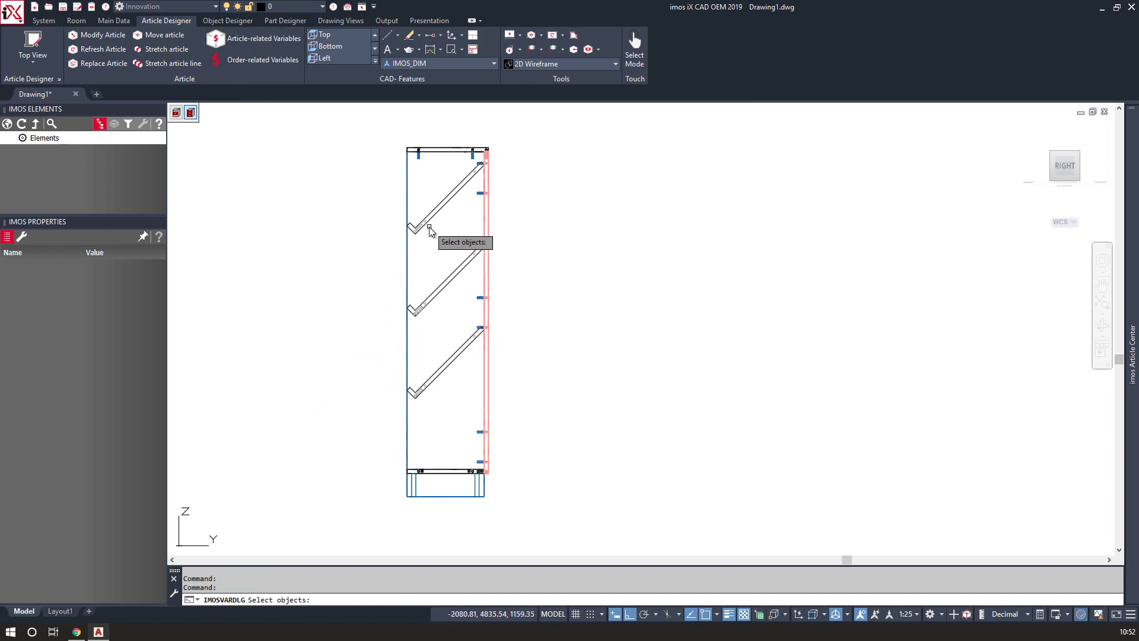
# - Pick the cabinet and change AS_O_Number to 0:1:1
pyautogui.click(427, 225)
pyautogui.press('Return')
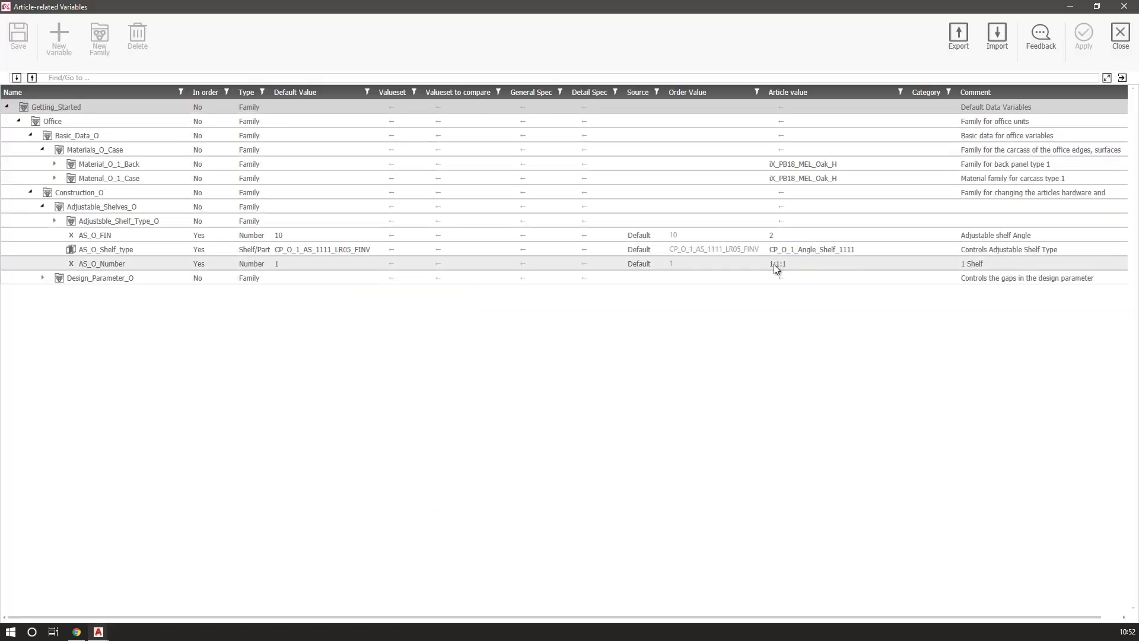
pyautogui.doubleClick(773, 263)
pyautogui.write('0')
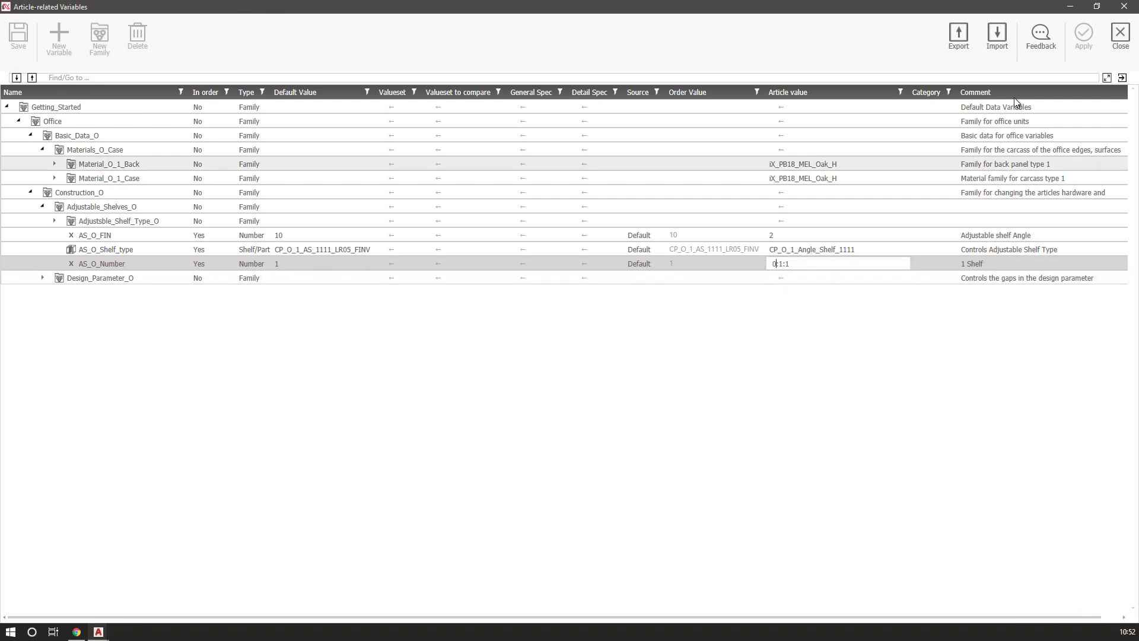
pyautogui.click(802, 278)
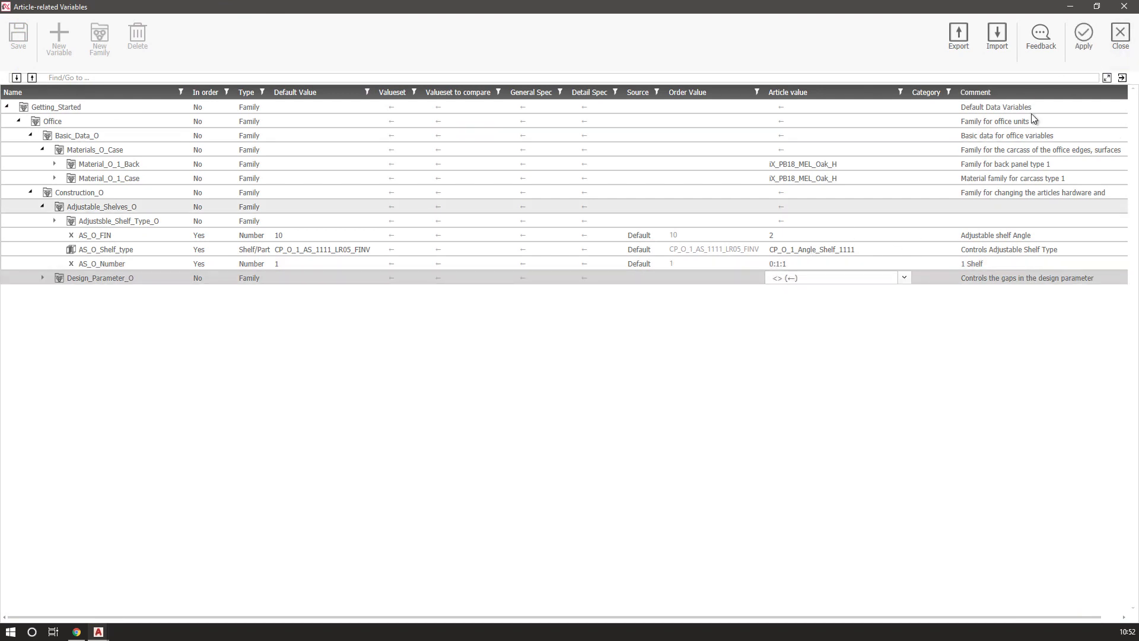
# - Set AS_O_Angle's article value to 35 and regenerate the cabinet
pyautogui.click(54, 221)
pyautogui.click(817, 235)
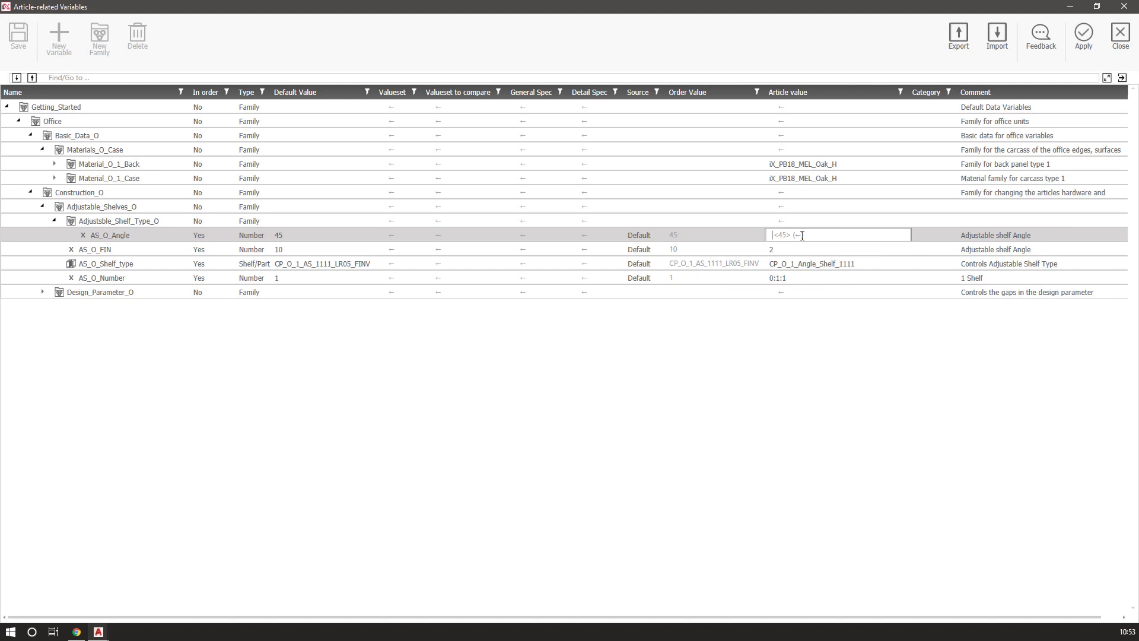
pyautogui.press('Return')
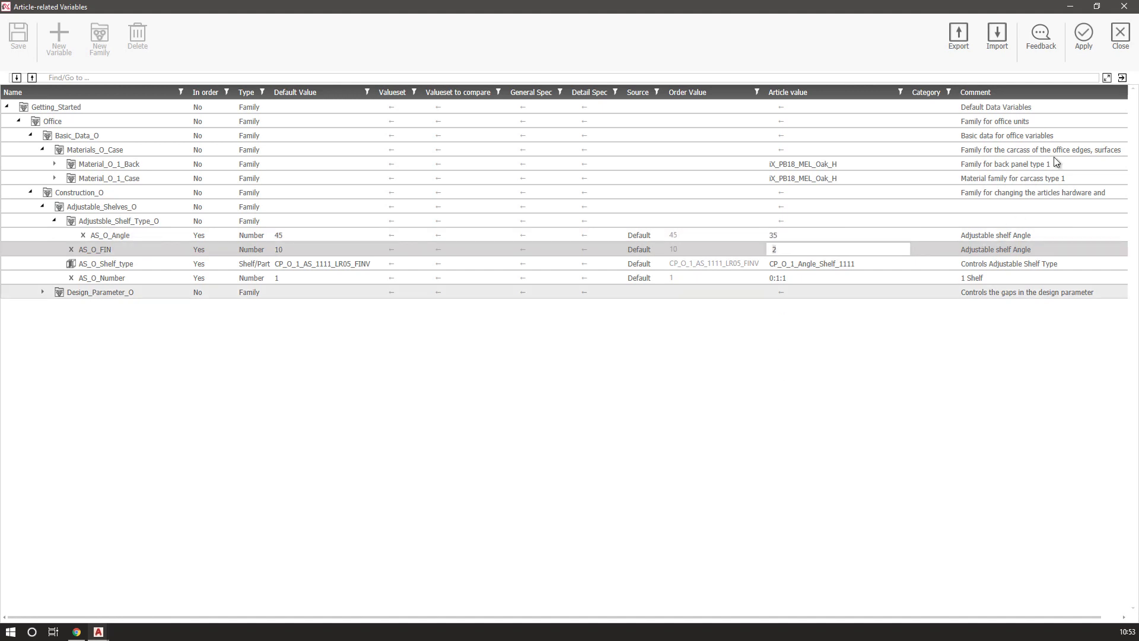
pyautogui.click(1084, 34)
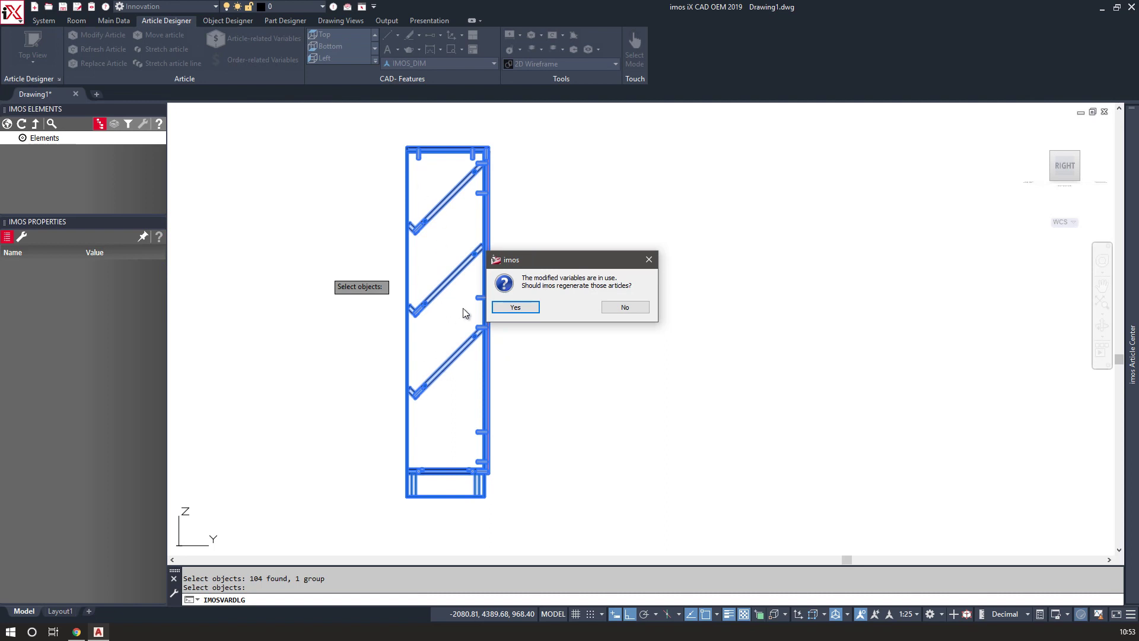
pyautogui.click(515, 308)
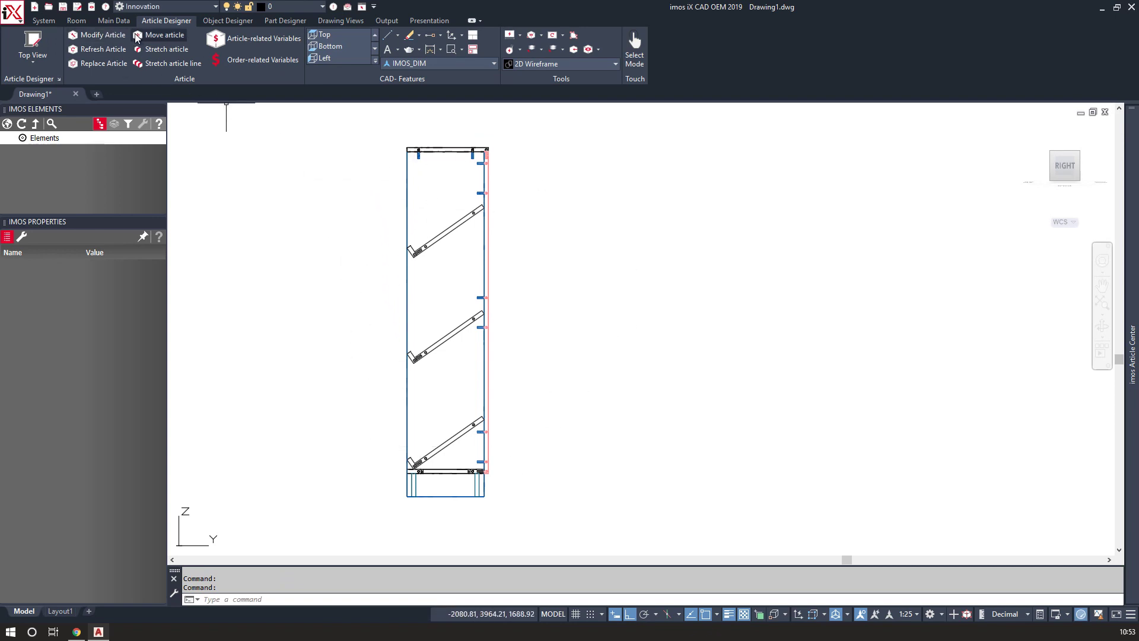
# - Set AS_O_Number to 0:1:1:1:1 and AS_O_Angle to 15, then regenerate the cabinet
pyautogui.click(237, 41)
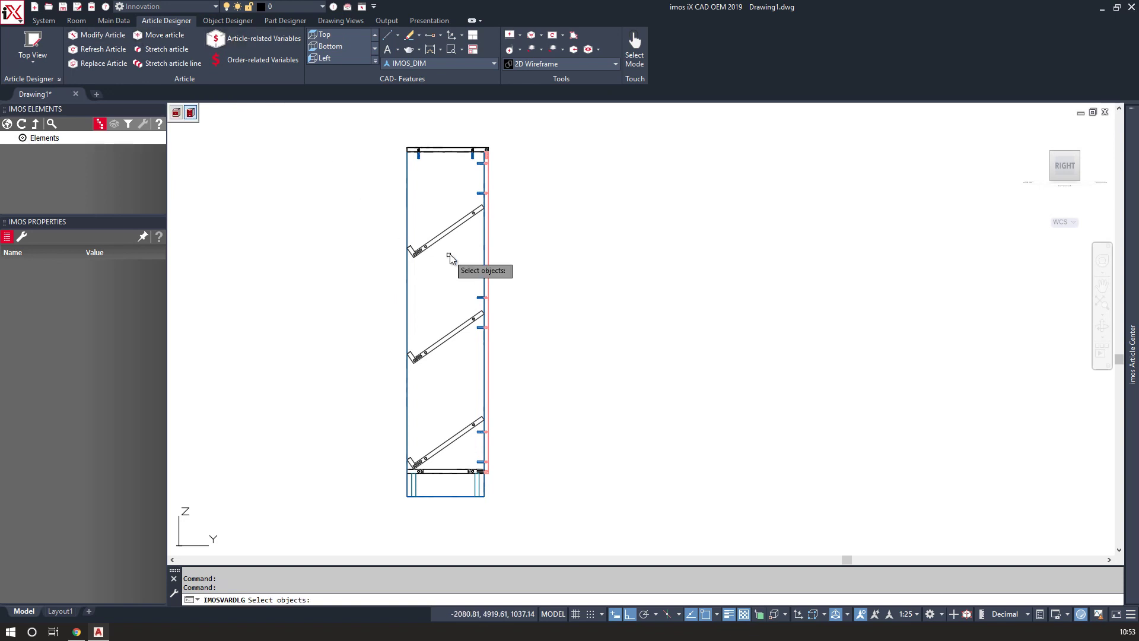
pyautogui.click(440, 235)
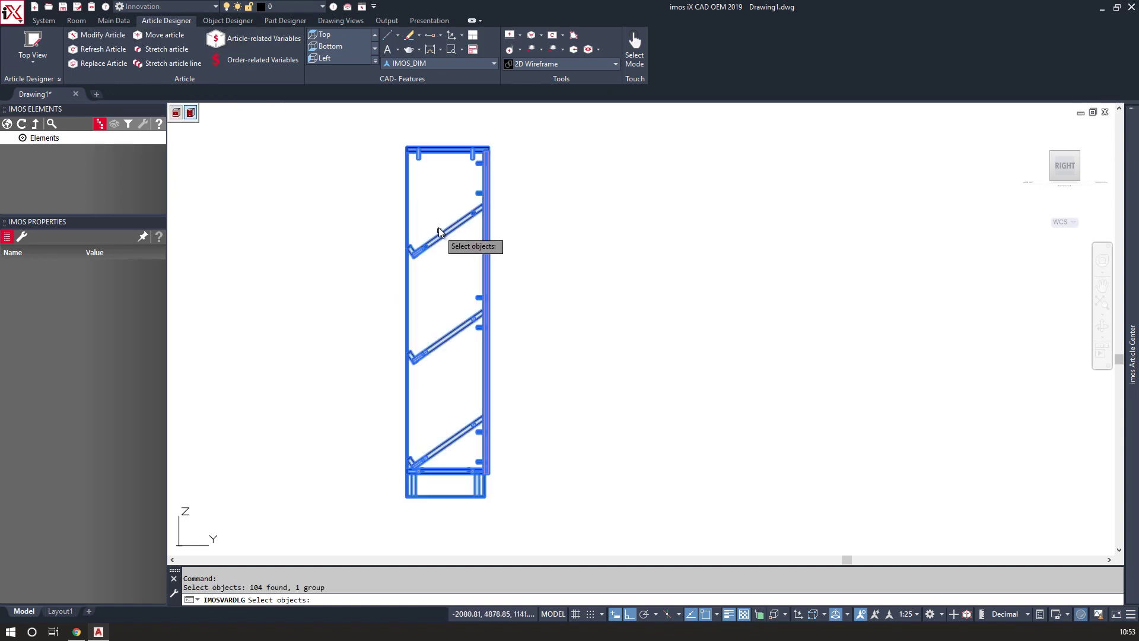
pyautogui.press('Return')
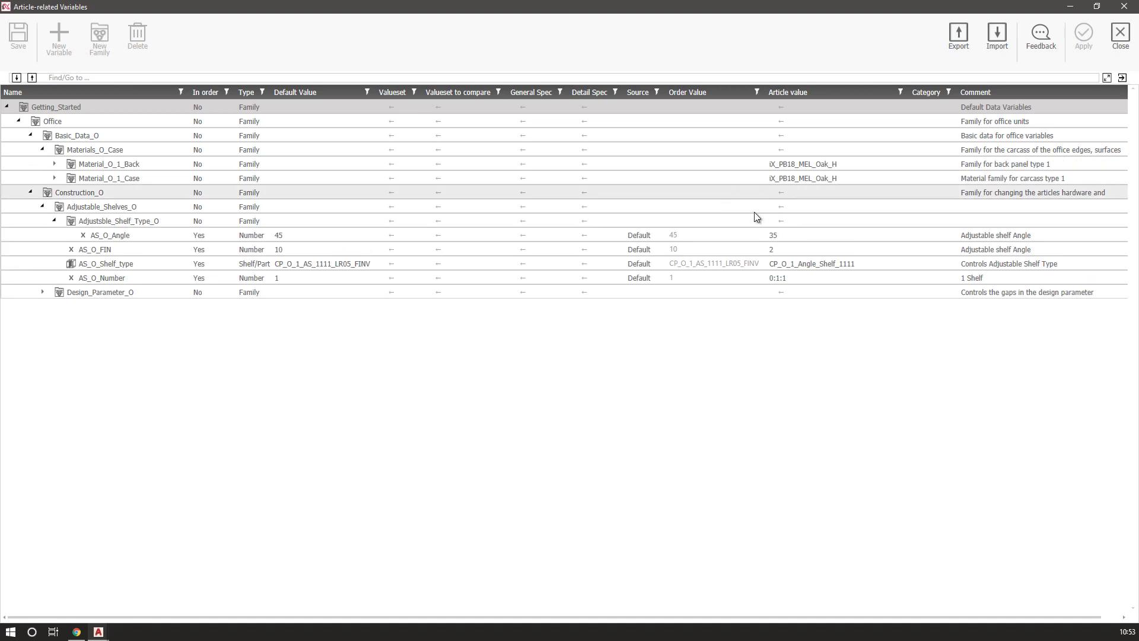
pyautogui.click(808, 278)
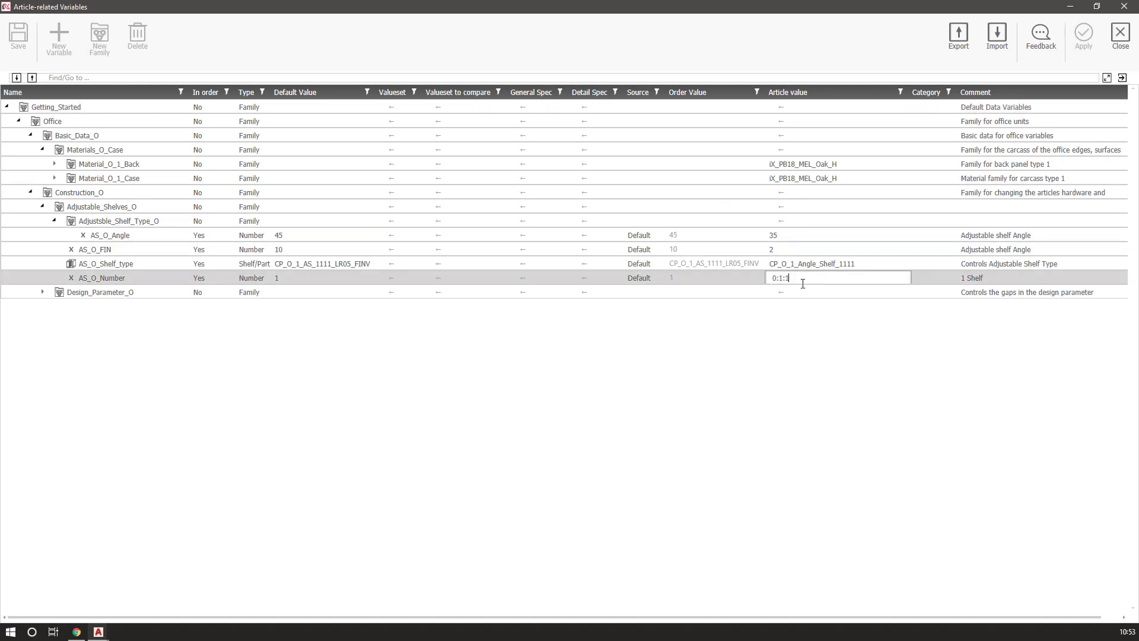
pyautogui.click(789, 234)
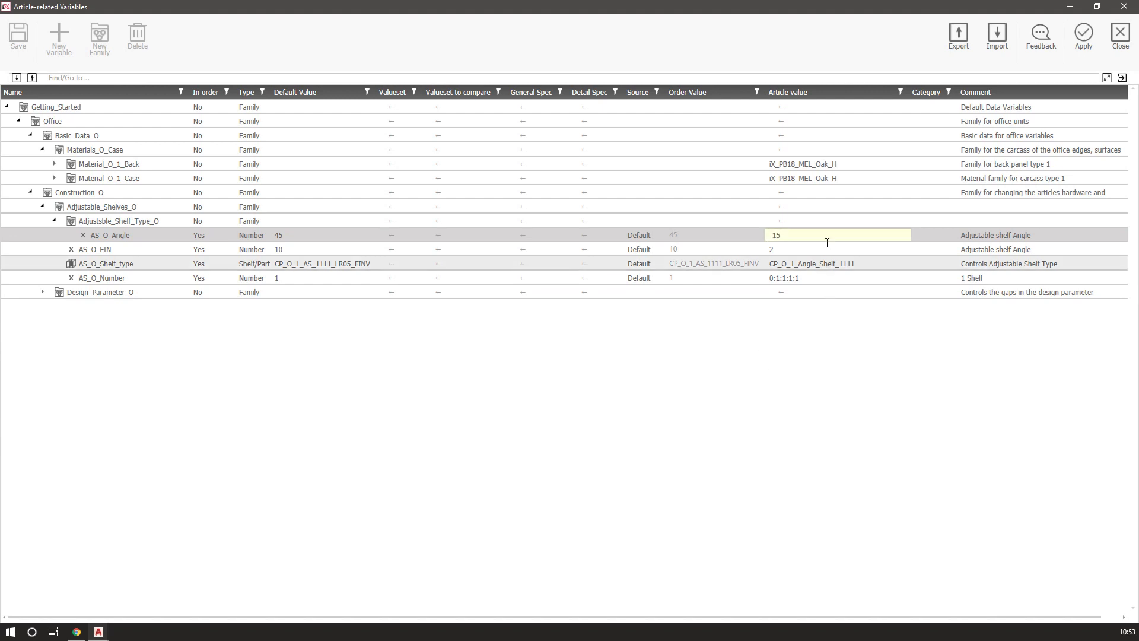
pyautogui.click(1083, 35)
pyautogui.click(502, 313)
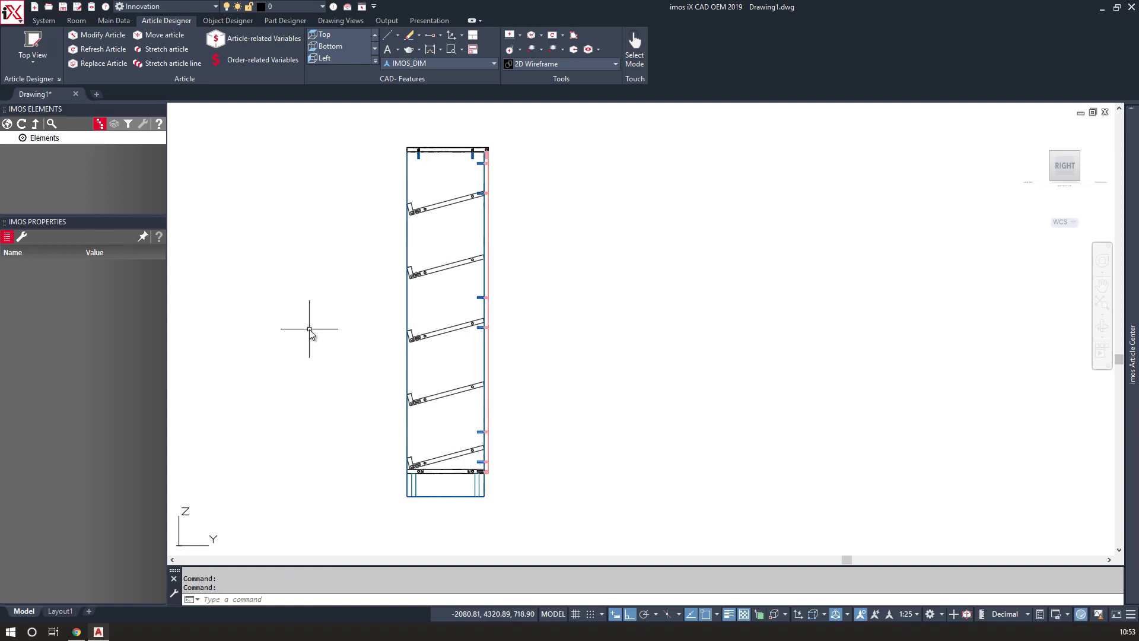
# - Switch to the Realistic visual style and orbit the cabinet into an isometric view
pyautogui.click(589, 65)
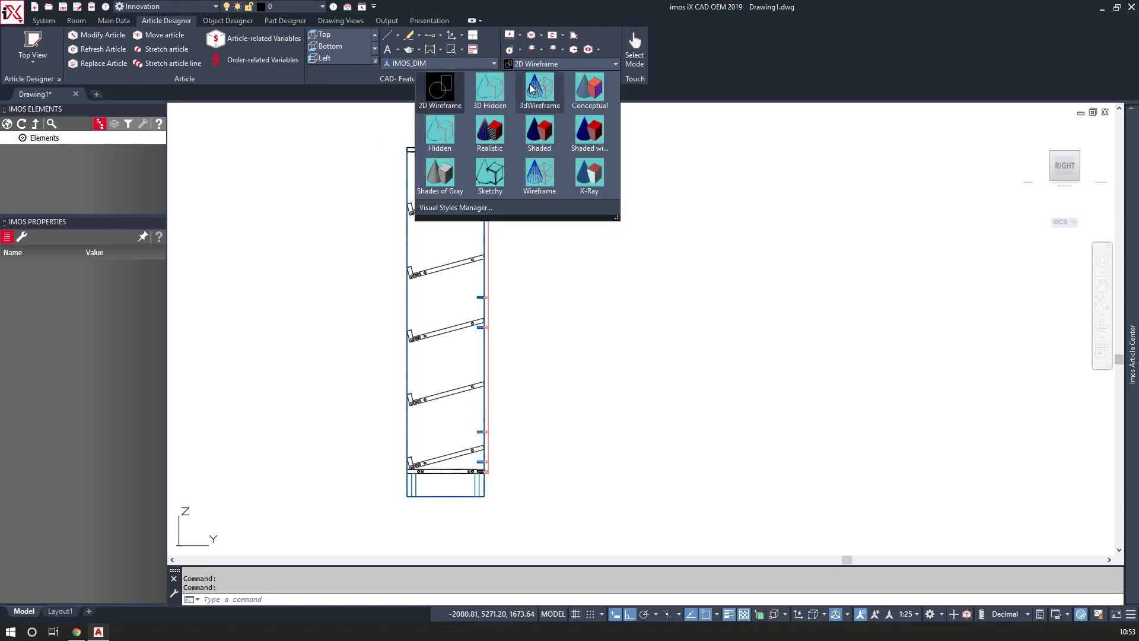
pyautogui.click(490, 135)
pyautogui.keyDown('shift'); pyautogui.moveTo(385, 389); pyautogui.dragTo(503, 432, button='middle'); pyautogui.keyUp('shift')
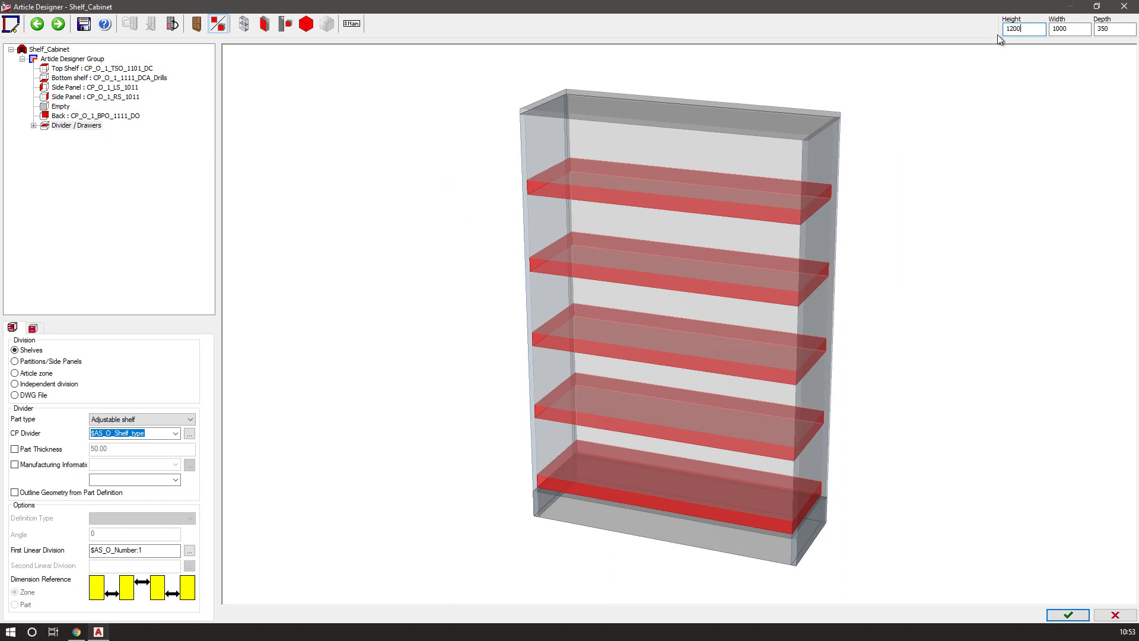
# - Set the cabinet width to 600 in Article Designer and finish without saving the design changes
pyautogui.moveTo(600, 469); pyautogui.dragTo(617, 383)
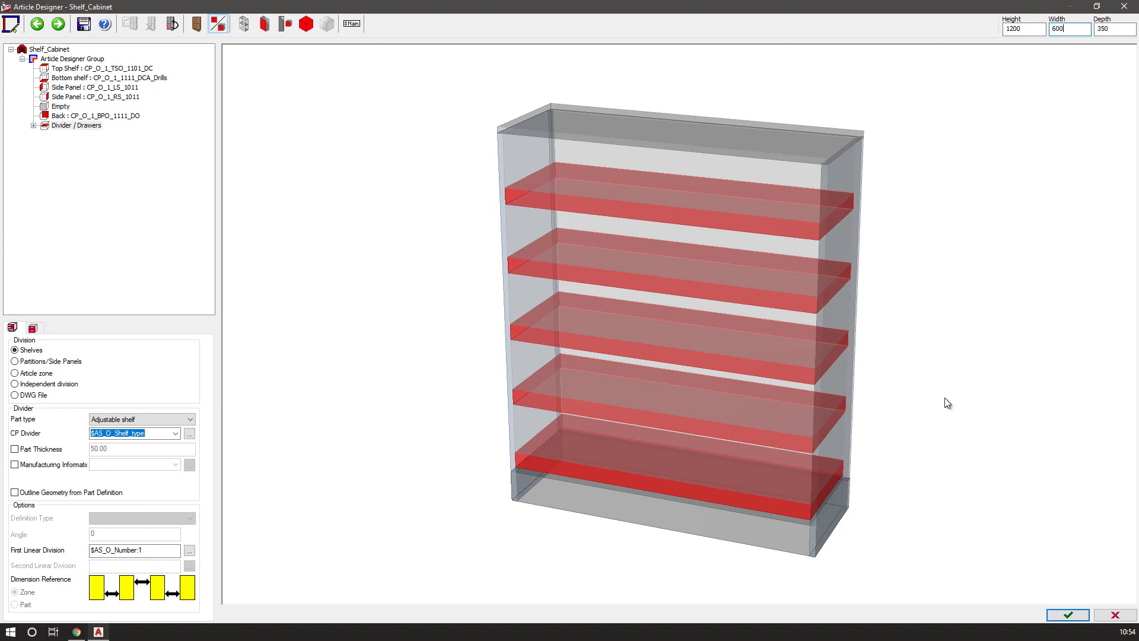
pyautogui.click(1081, 616)
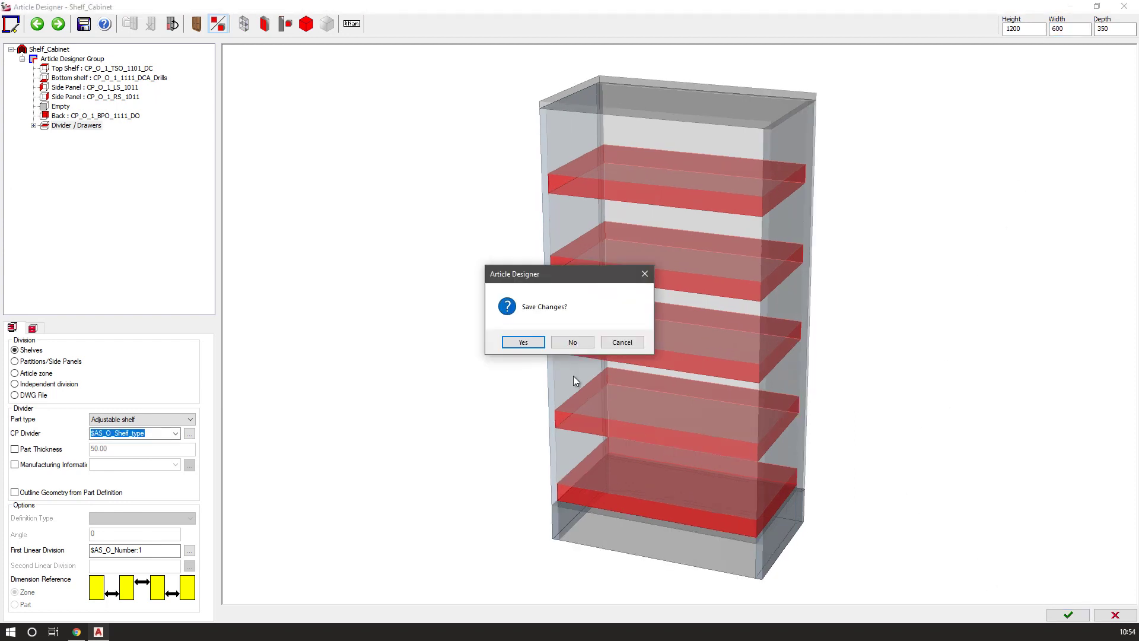
pyautogui.click(572, 342)
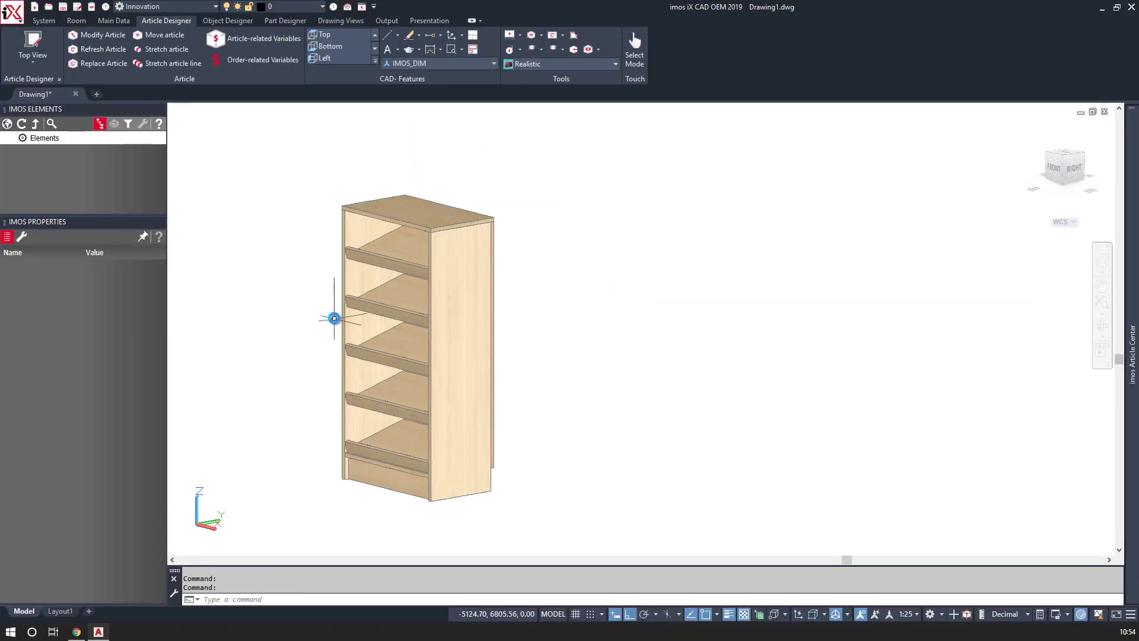
# - Orbit the cabinet view and bring up the Drawing Views ribbon tools
pyautogui.moveTo(313, 389)
pyautogui.keyDown('shift'); pyautogui.mouseDown(button='middle')
pyautogui.moveTo(431, 360)
pyautogui.moveTo(302, 399)
pyautogui.moveTo(325, 404)
pyautogui.mouseUp(button='middle'); pyautogui.keyUp('shift')
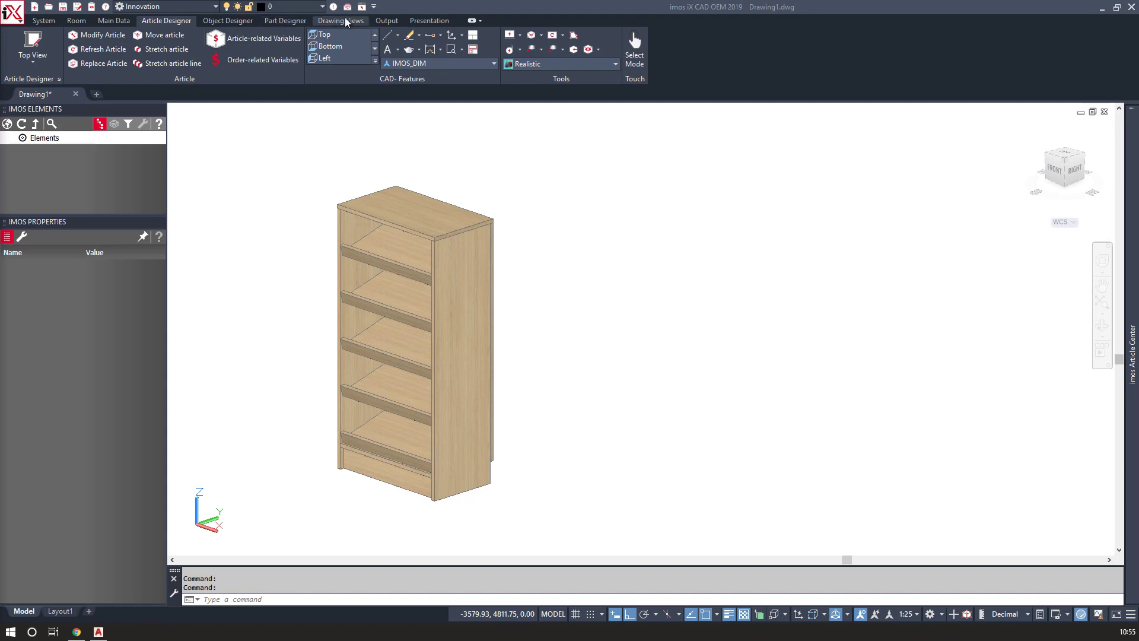
pyautogui.click(357, 27)
# - Create a 2D plan view of the whole cabinet and place it near the centre
pyautogui.click(87, 45)
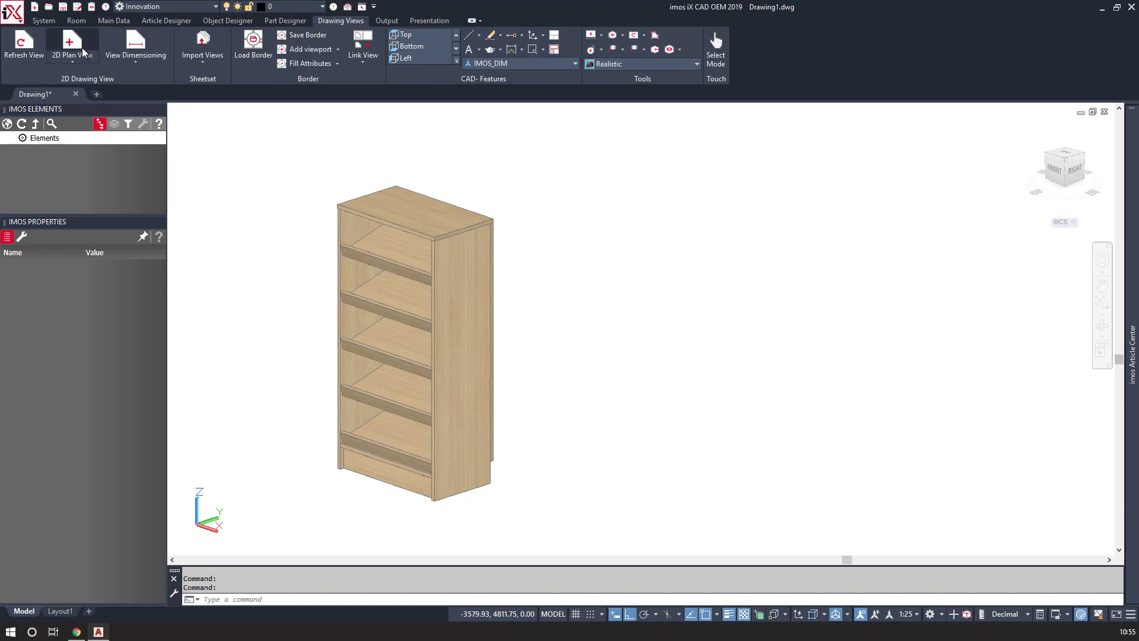
pyautogui.click(259, 158)
pyautogui.click(565, 529)
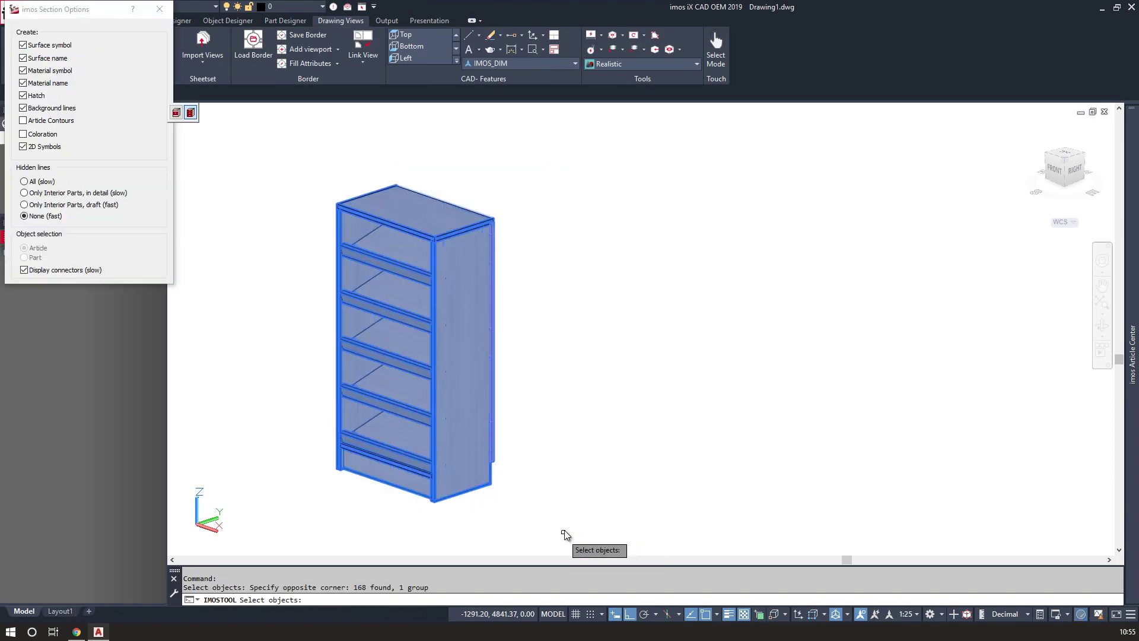
pyautogui.press('Return')
pyautogui.click(973, 418)
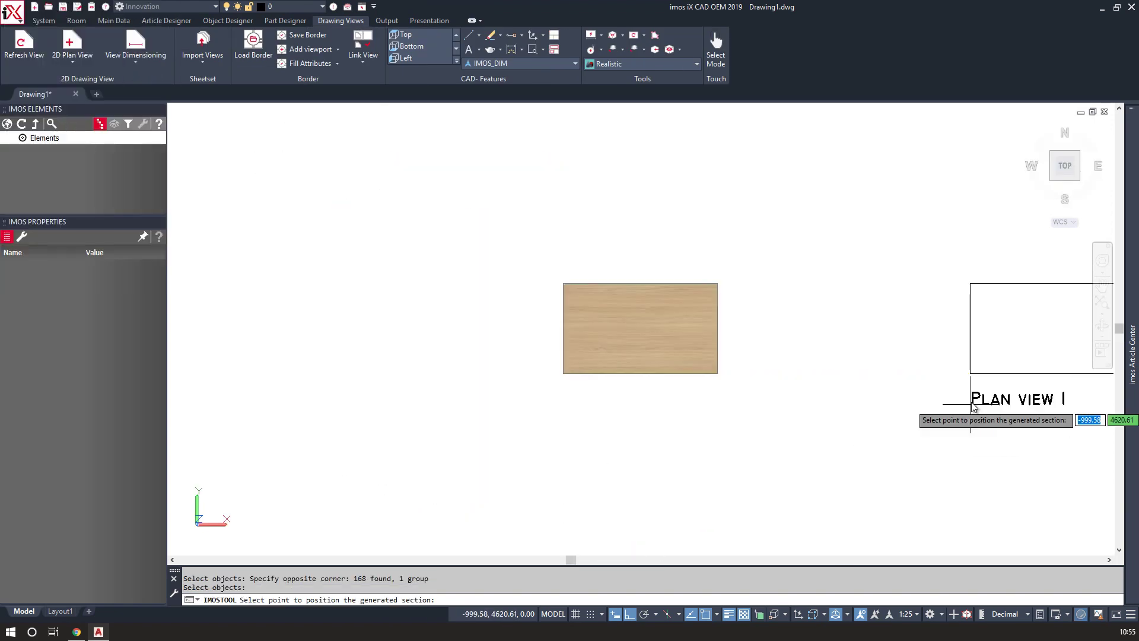
pyautogui.moveTo(859, 427); pyautogui.dragTo(388, 353, button='middle')
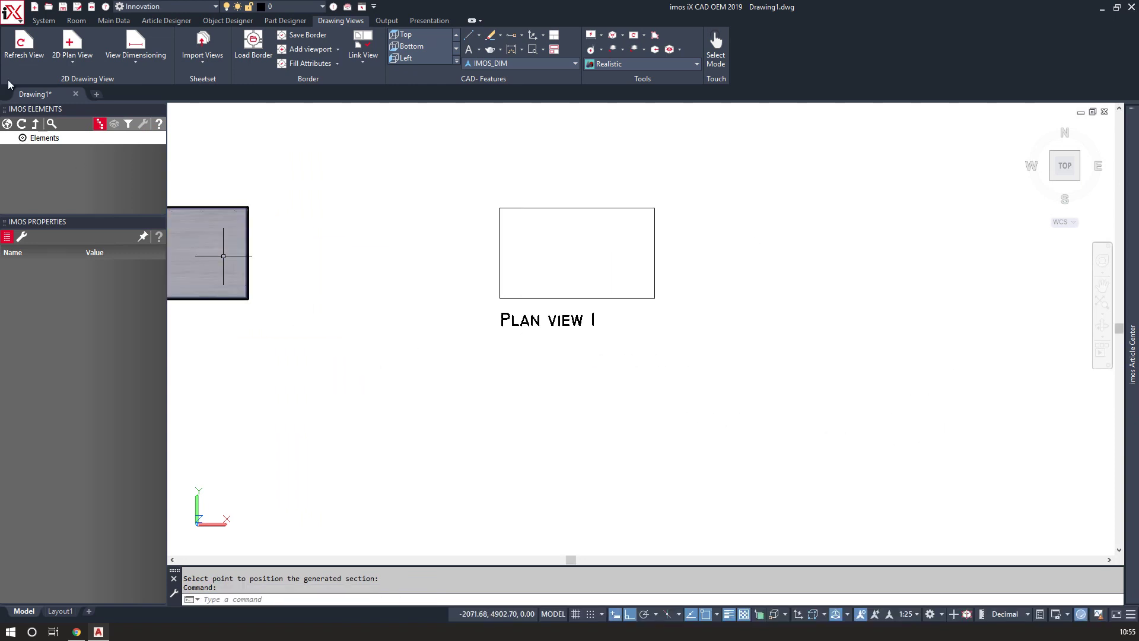
# - Add elevation View 1 below the plan view and dismiss the missing order name warning
pyautogui.click(72, 59)
pyautogui.click(59, 101)
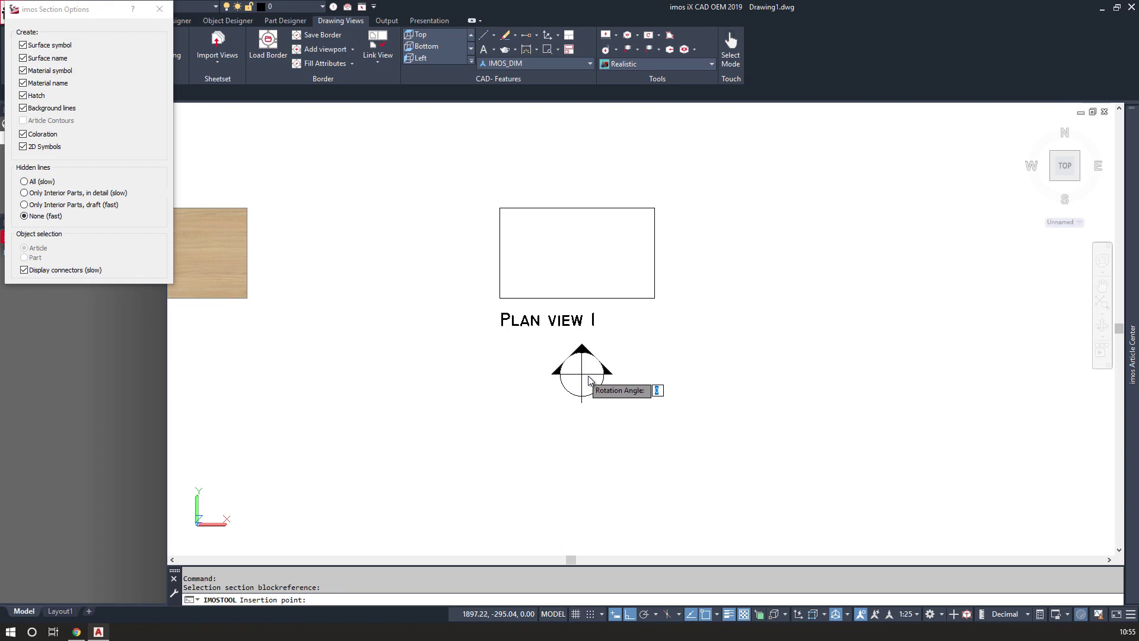
pyautogui.click(582, 375)
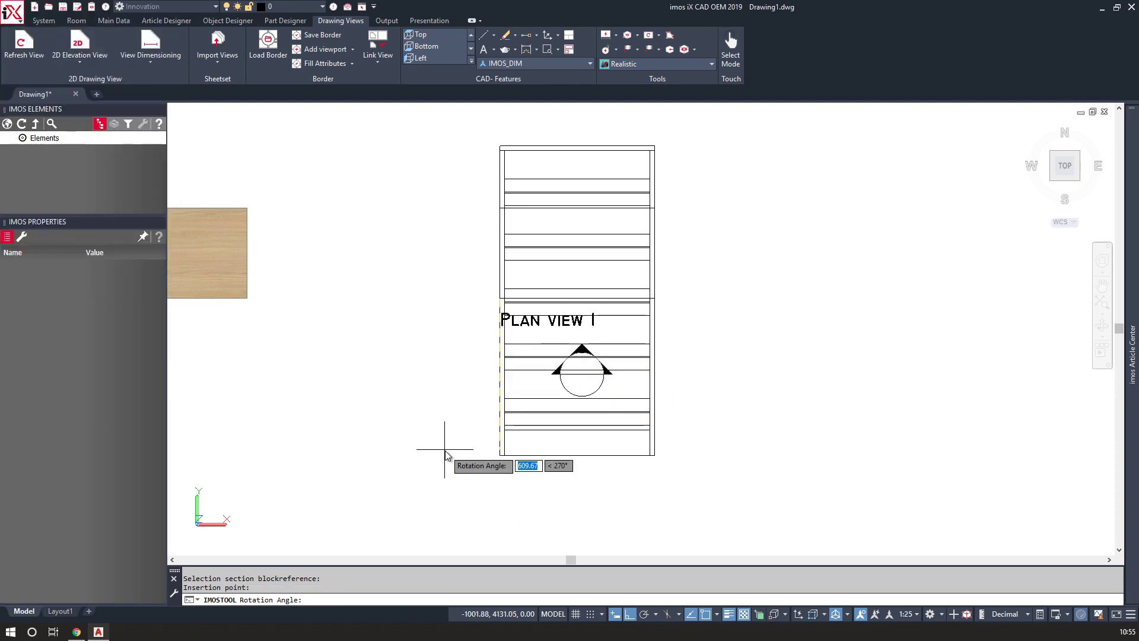
pyautogui.moveTo(449, 533); pyautogui.dragTo(429, 300, button='middle')
pyautogui.click(449, 516)
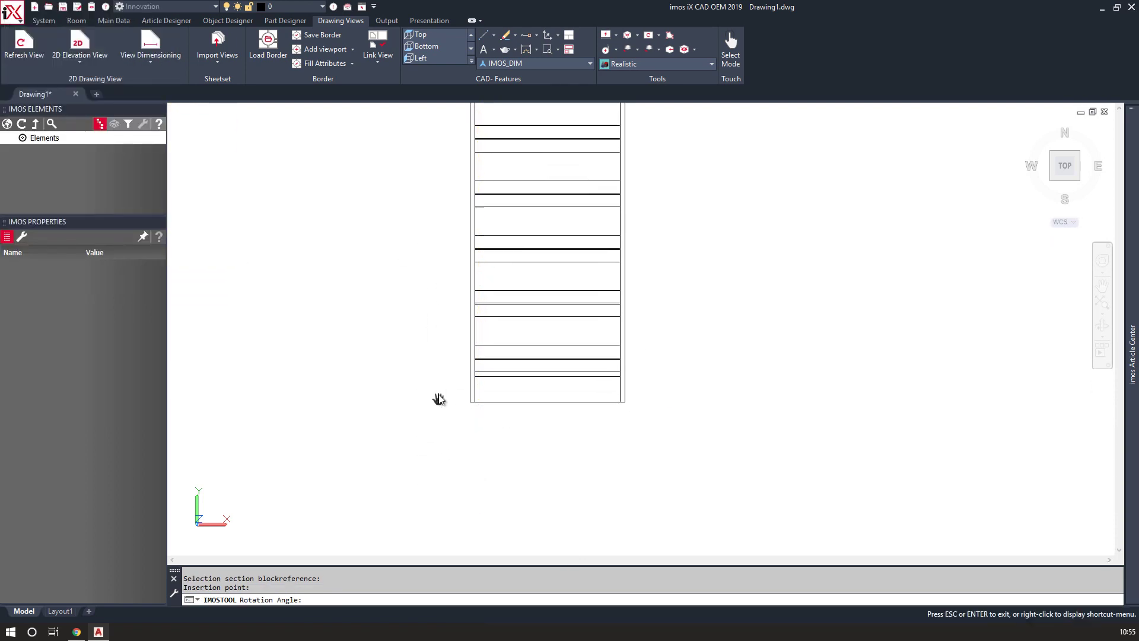
pyautogui.click(474, 509)
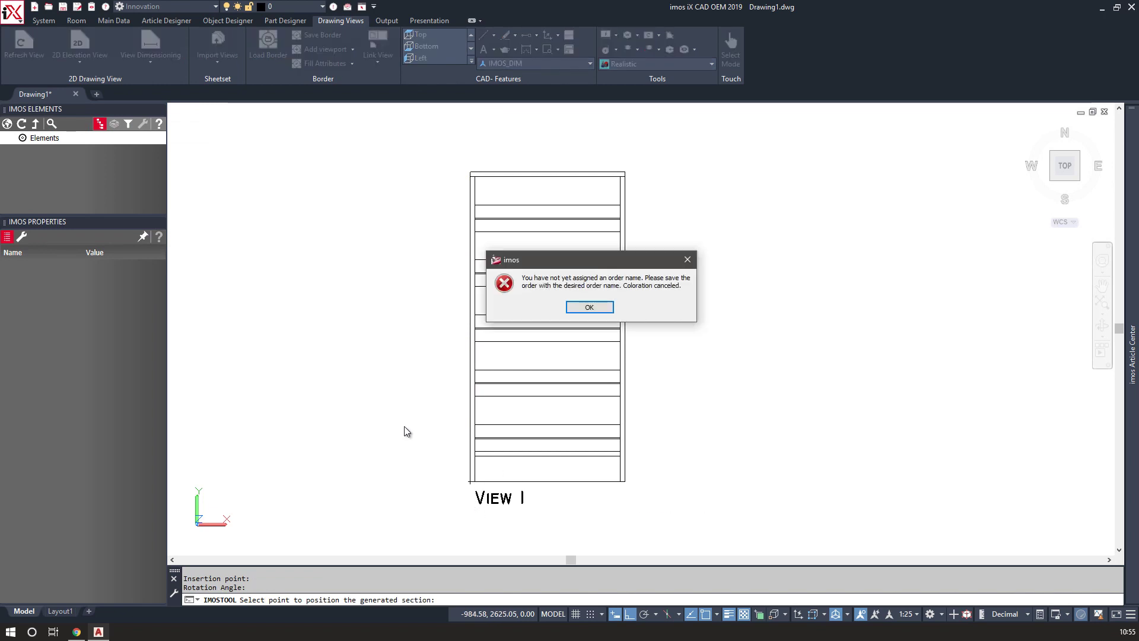
pyautogui.click(589, 307)
pyautogui.scroll(-2, 410, 381)
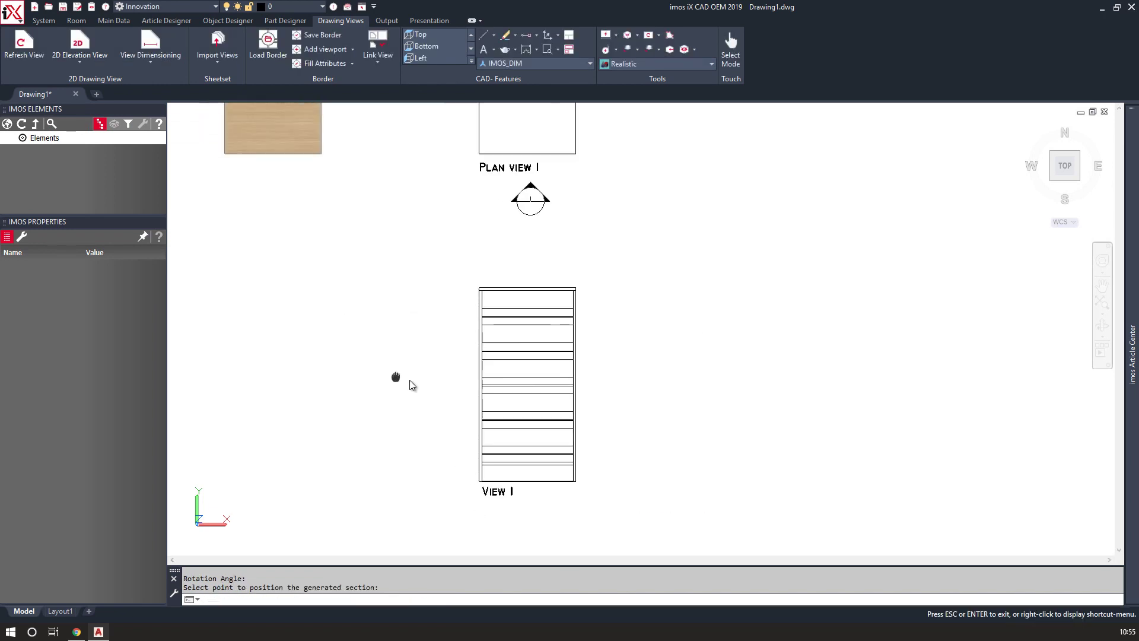
pyautogui.click(79, 62)
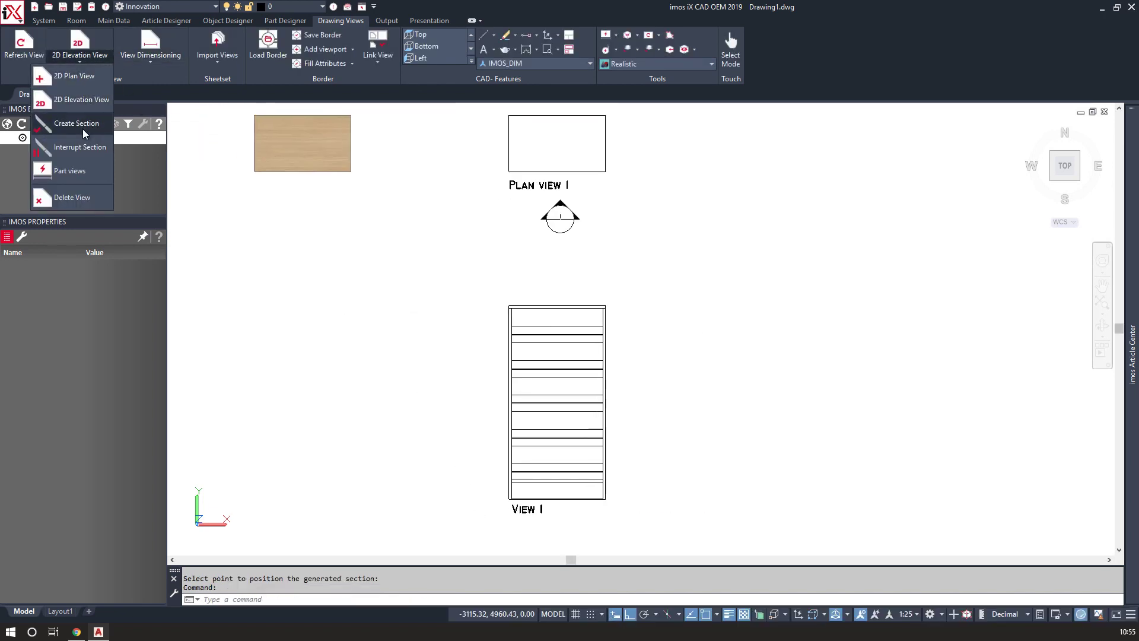
# - Cut section A through View 1 with a vertical section line
pyautogui.click(60, 116)
pyautogui.click(557, 309)
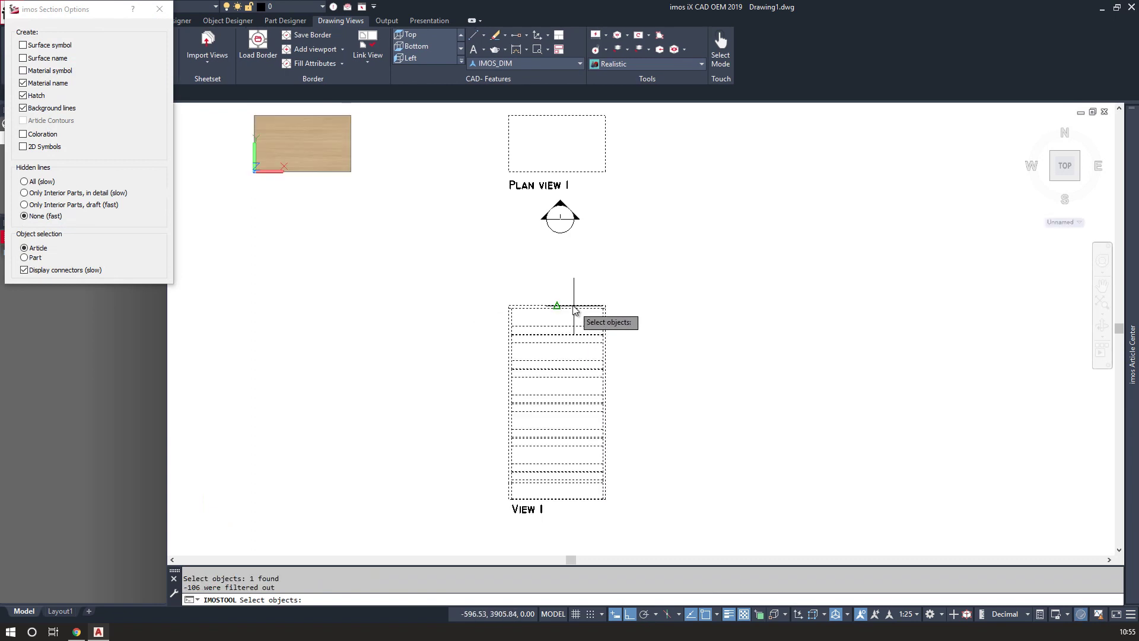
pyautogui.press('Return')
pyautogui.click(580, 284)
pyautogui.click(600, 522)
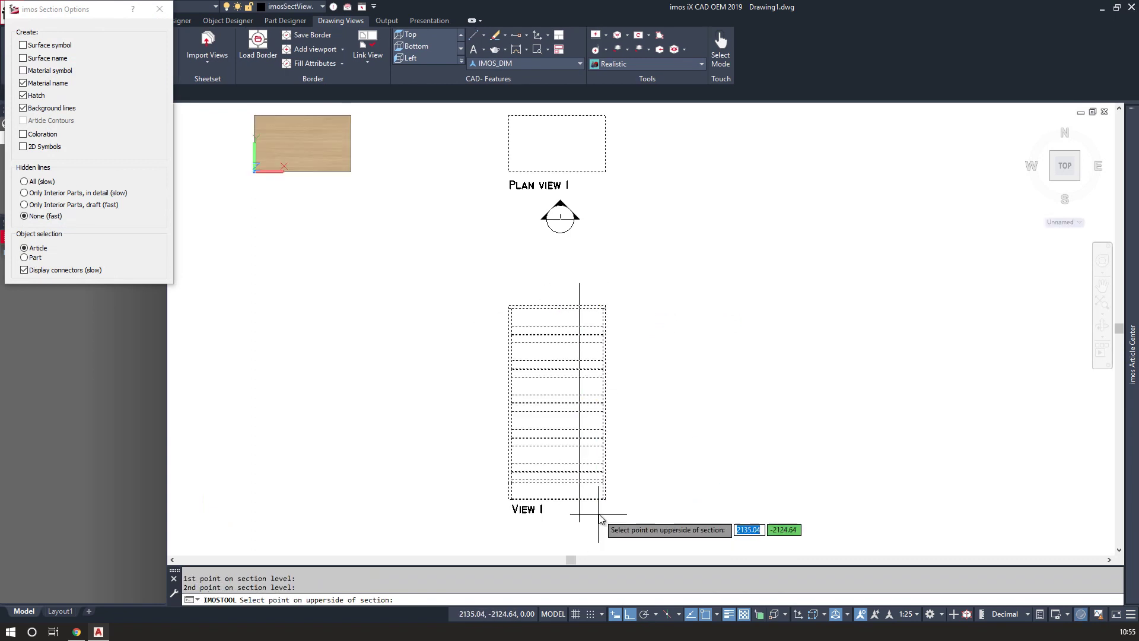
pyautogui.click(602, 520)
pyautogui.press('Return')
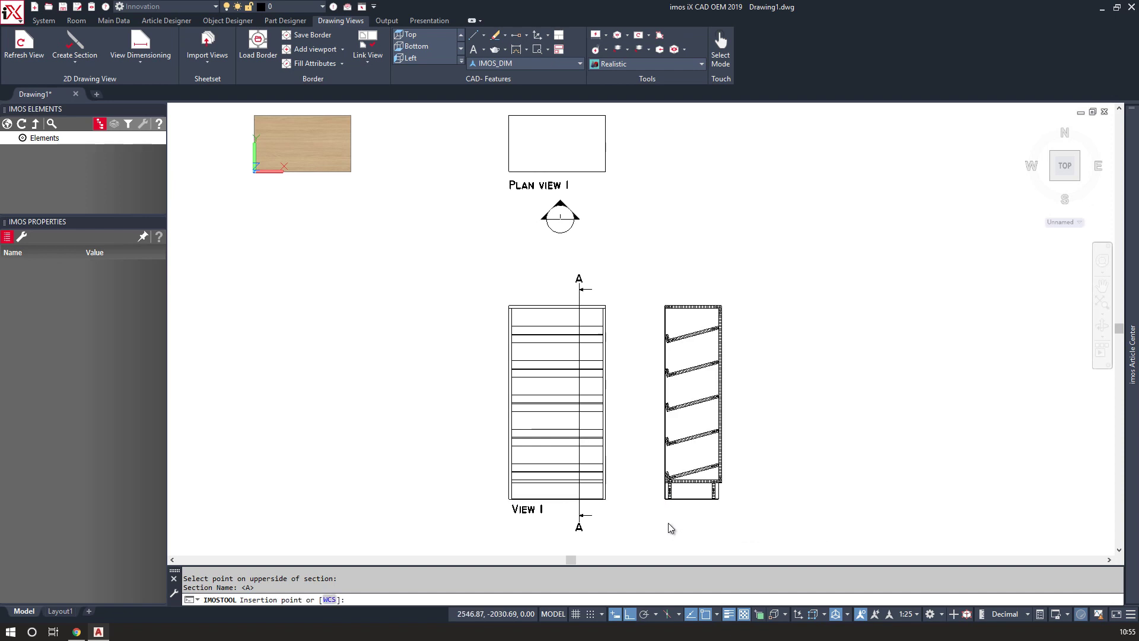
# - Place the generated section right of View 1 with its SECTION A-A label below
pyautogui.click(670, 528)
pyautogui.click(663, 516)
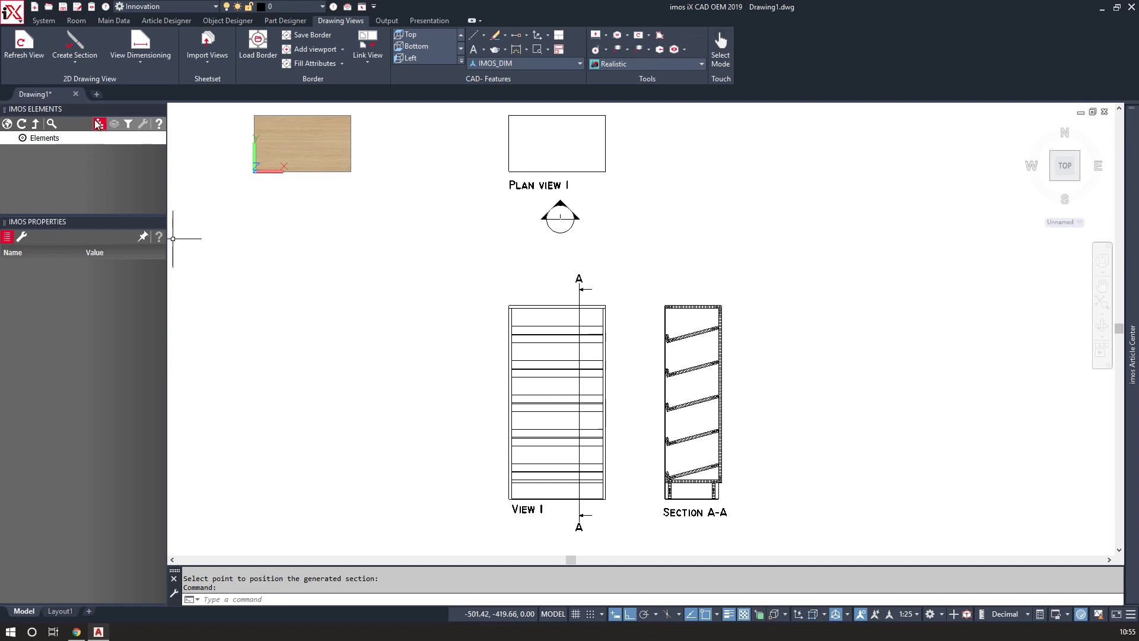
pyautogui.click(617, 69)
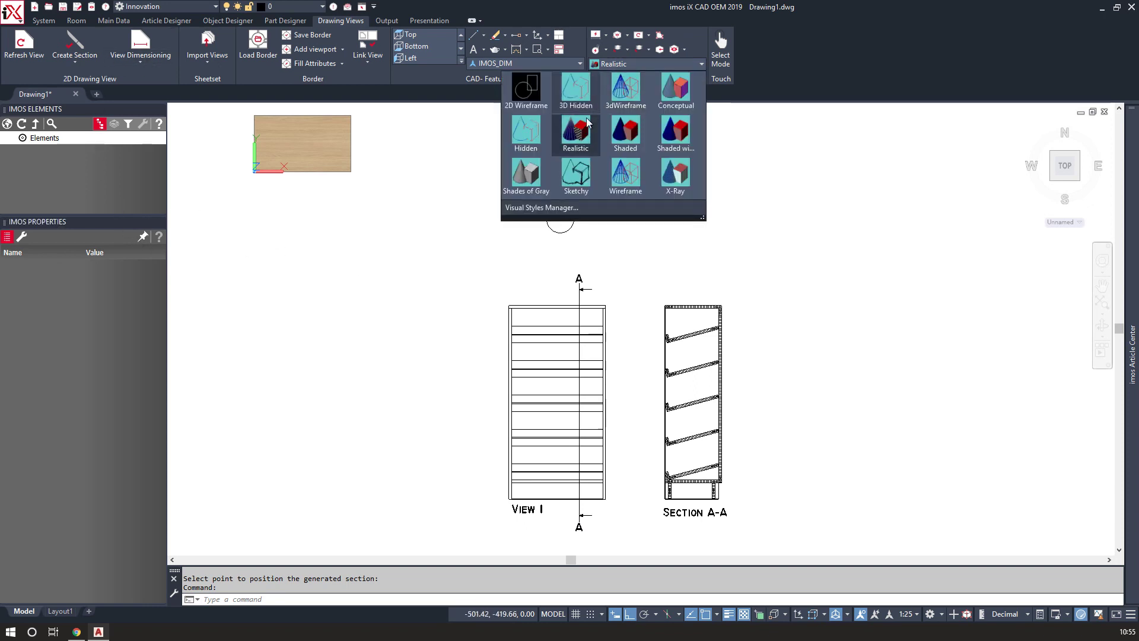
# - Switch to 2D Wireframe and apply the STANDARD border as a new layout sheet
pyautogui.click(526, 93)
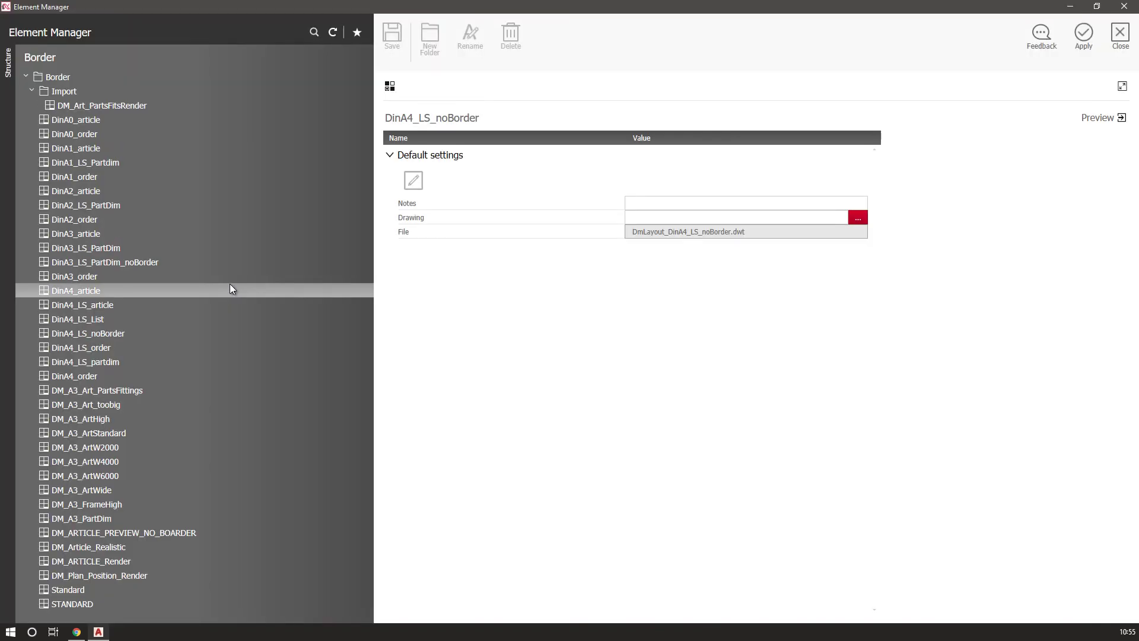
pyautogui.click(73, 603)
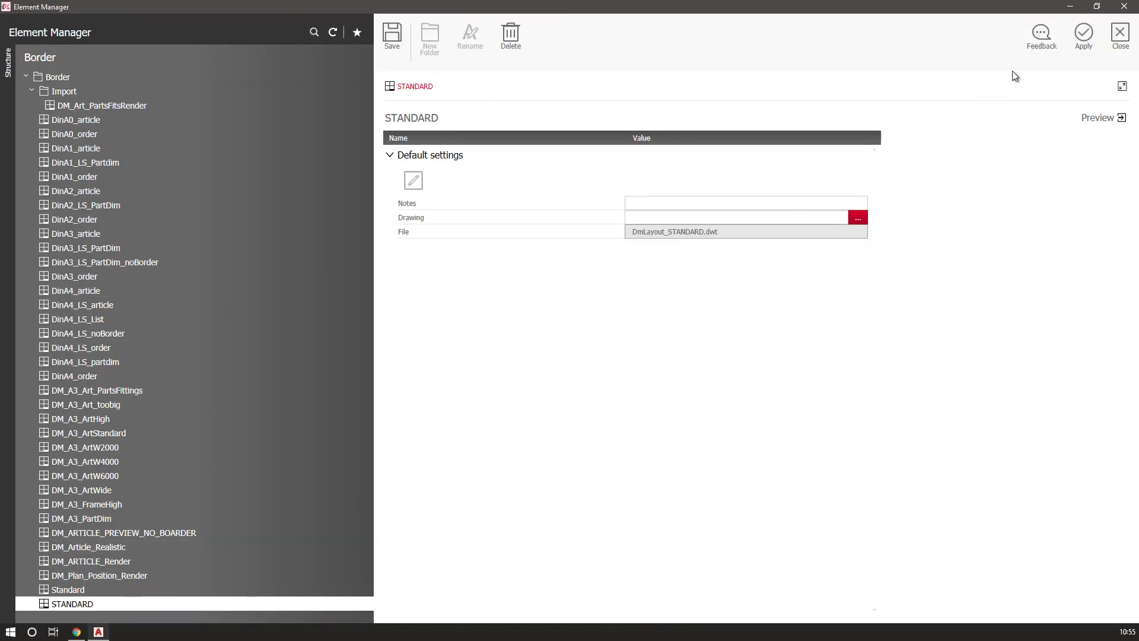
pyautogui.click(1083, 34)
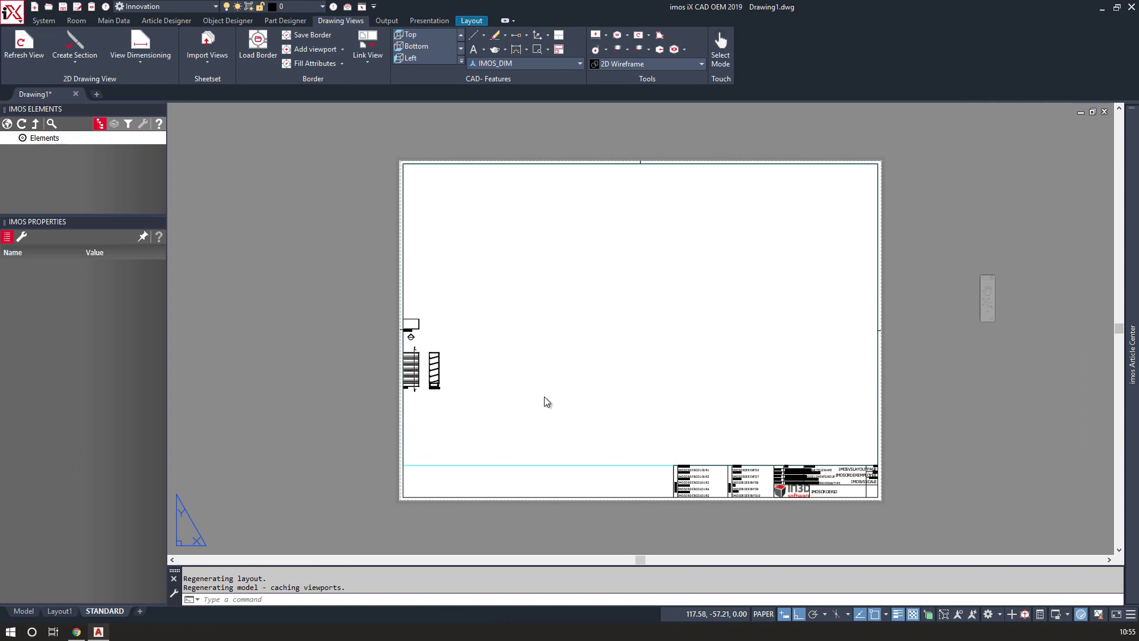
pyautogui.doubleClick(546, 402)
# - Set the layout viewport to 1:10 and centre View I and Section A-A on the sheet
pyautogui.moveTo(546, 397); pyautogui.dragTo(768, 400, button='middle')
pyautogui.click(899, 615)
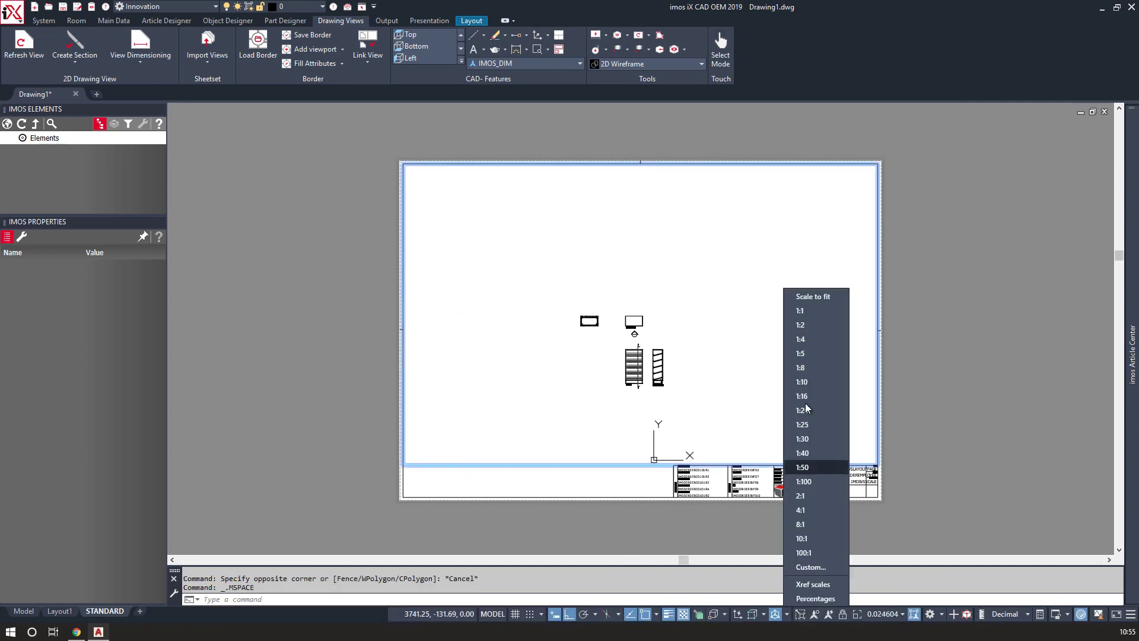
pyautogui.click(806, 388)
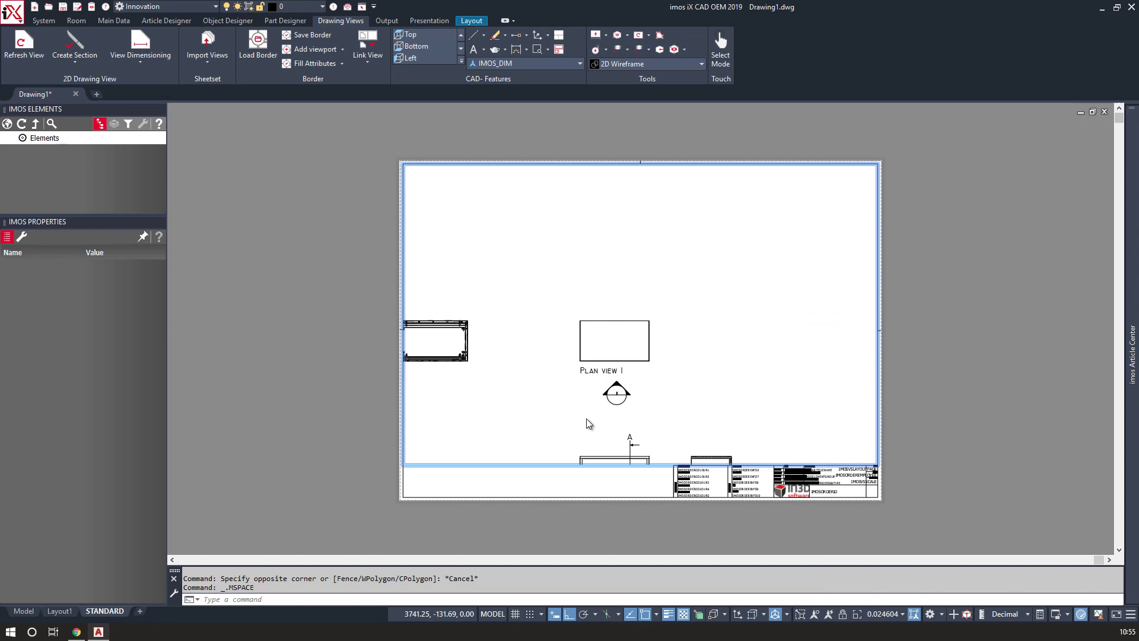
pyautogui.moveTo(587, 419); pyautogui.dragTo(549, 263, button='middle')
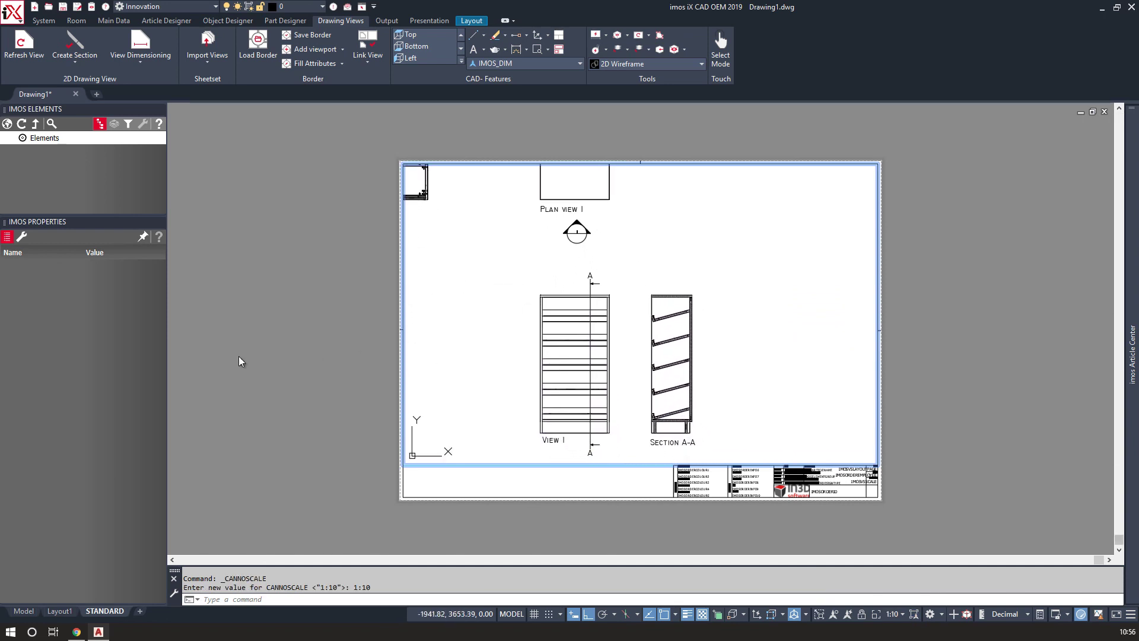
pyautogui.moveTo(582, 368); pyautogui.dragTo(517, 367, button='middle')
pyautogui.doubleClick(306, 389)
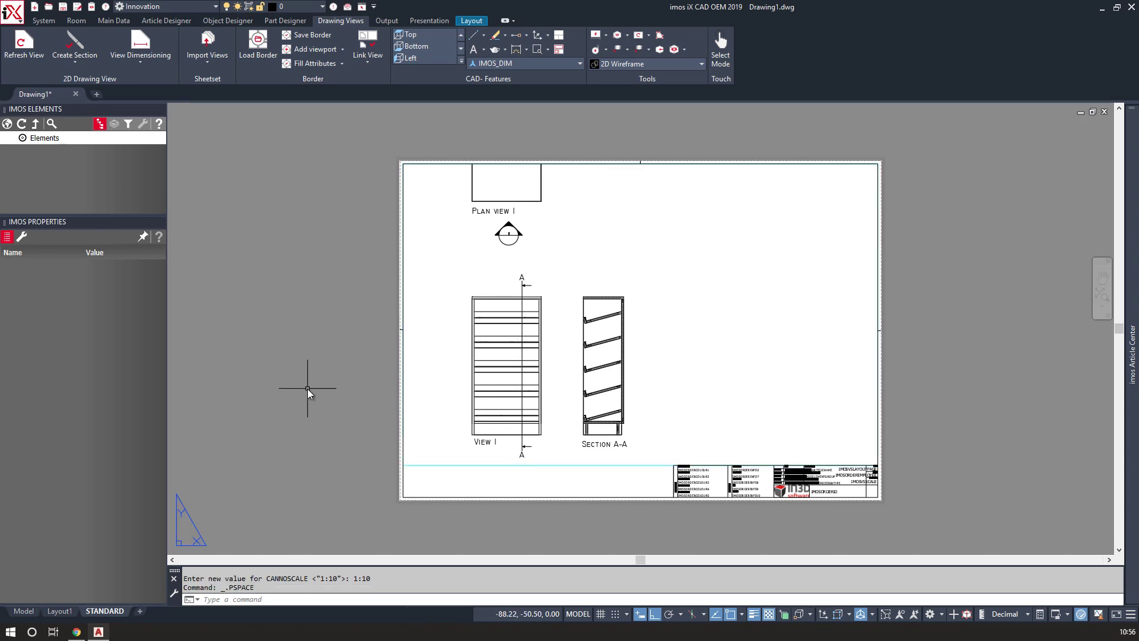
# - Return to model space and set the annotation scale to 1:10
pyautogui.click(34, 615)
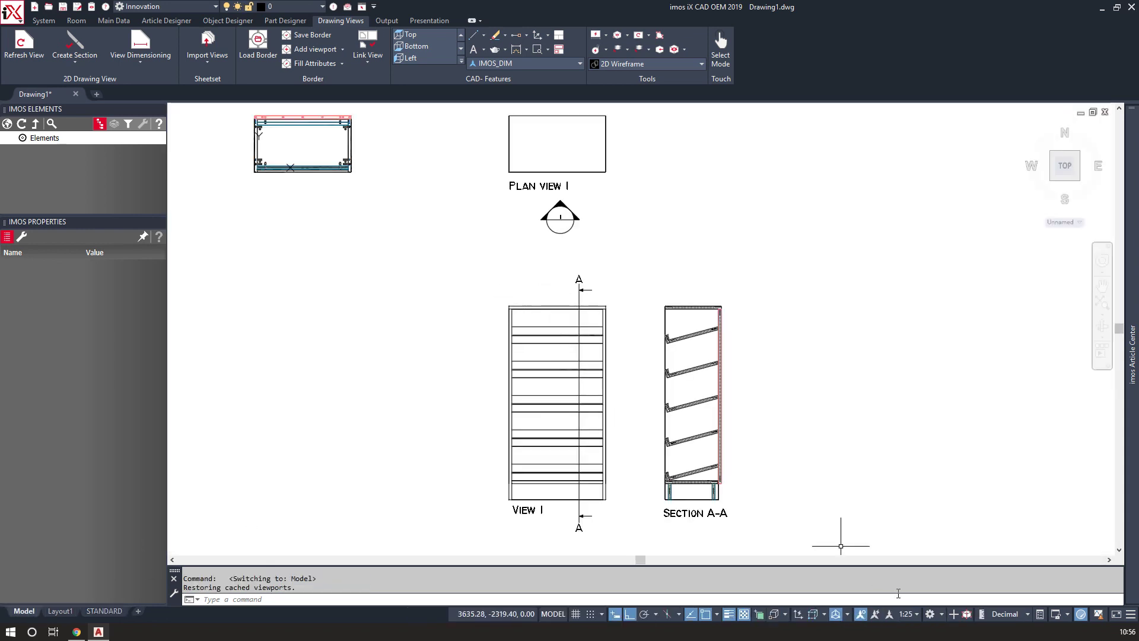
pyautogui.click(914, 617)
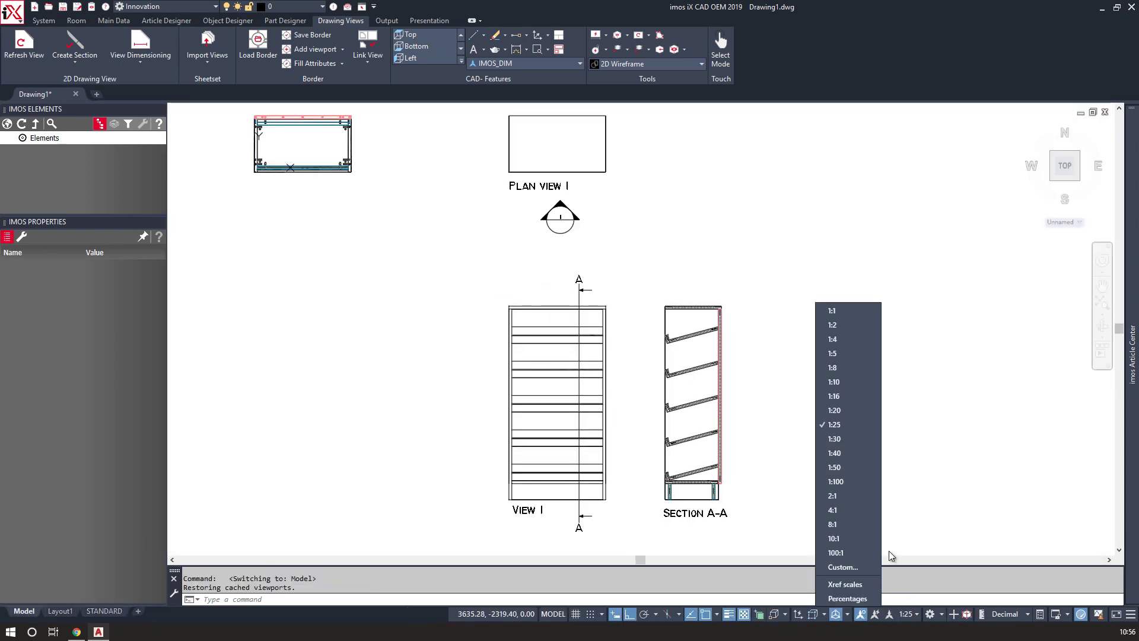
pyautogui.click(845, 383)
# - Auto-dimension View I and then Section A-A with View Dimensioning
pyautogui.click(141, 45)
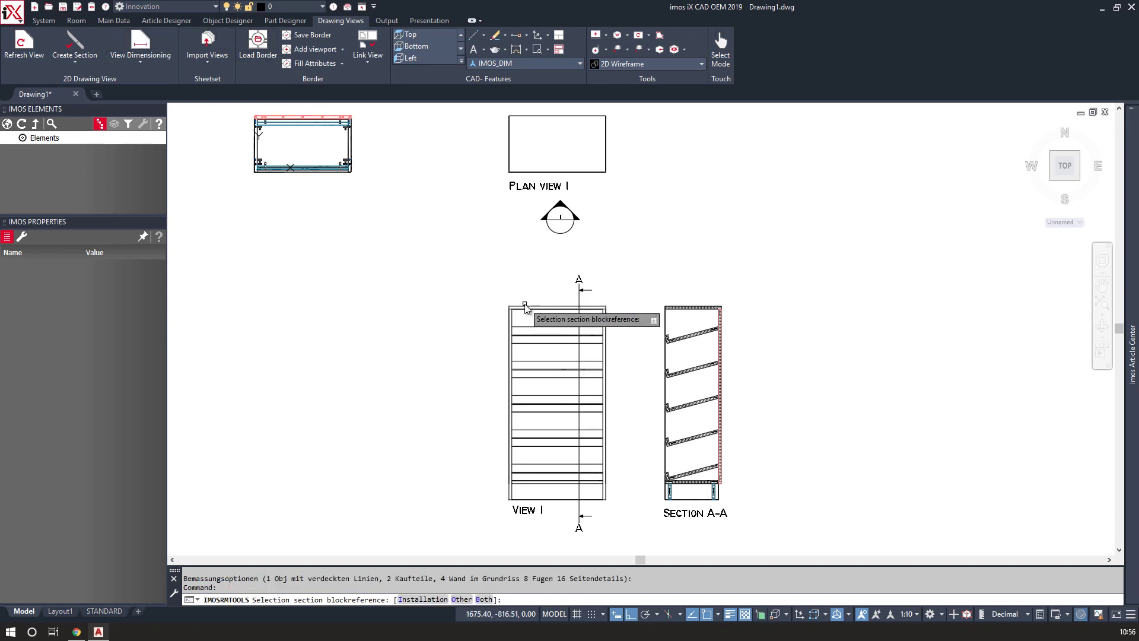
pyautogui.click(521, 309)
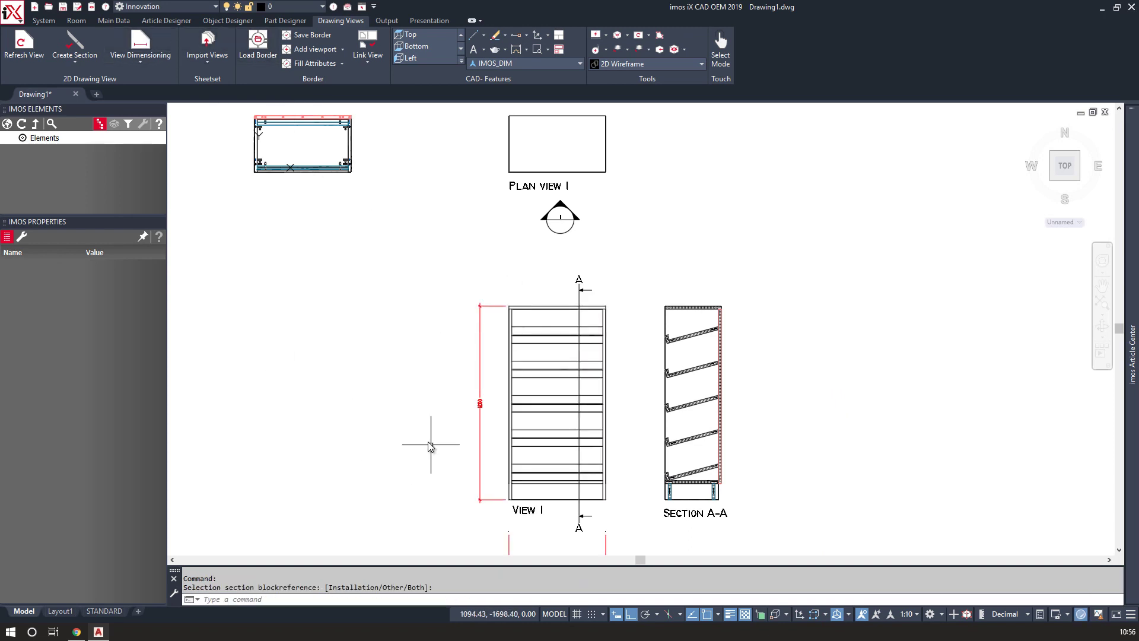
pyautogui.moveTo(430, 446); pyautogui.dragTo(376, 377, button='middle')
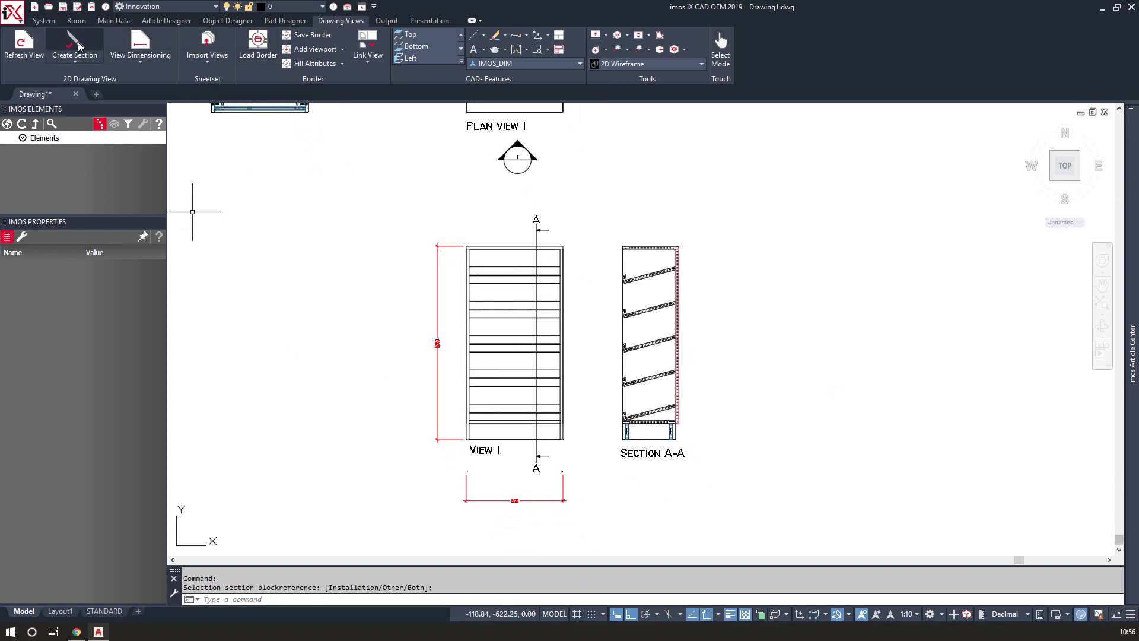
pyautogui.click(141, 45)
pyautogui.click(634, 252)
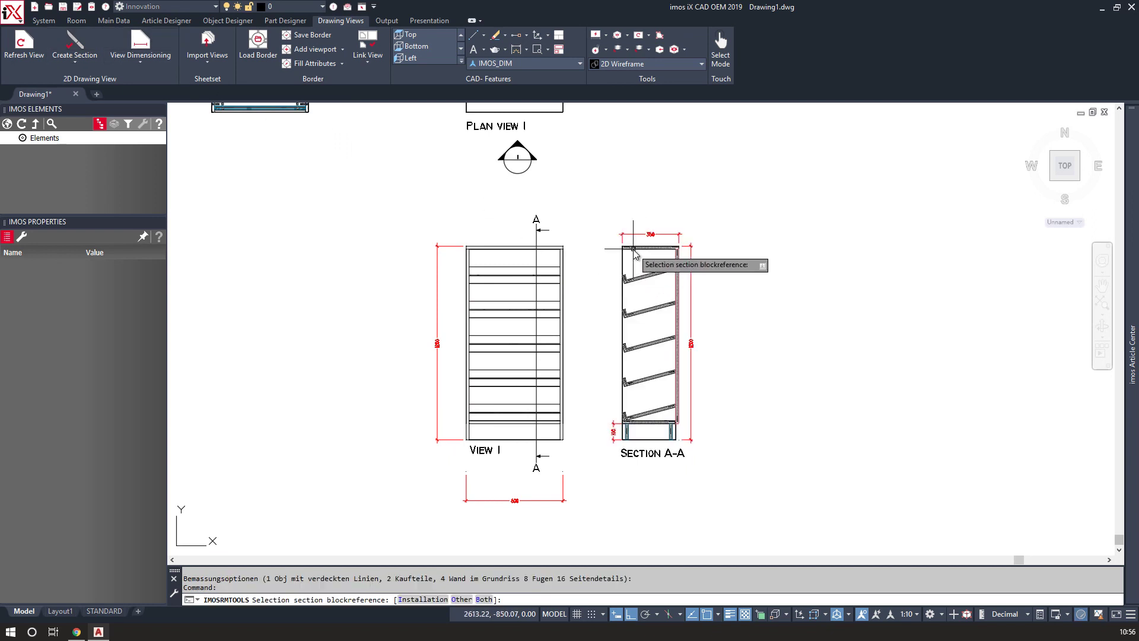
pyautogui.press('Return')
pyautogui.moveTo(593, 345); pyautogui.dragTo(616, 346, button='middle')
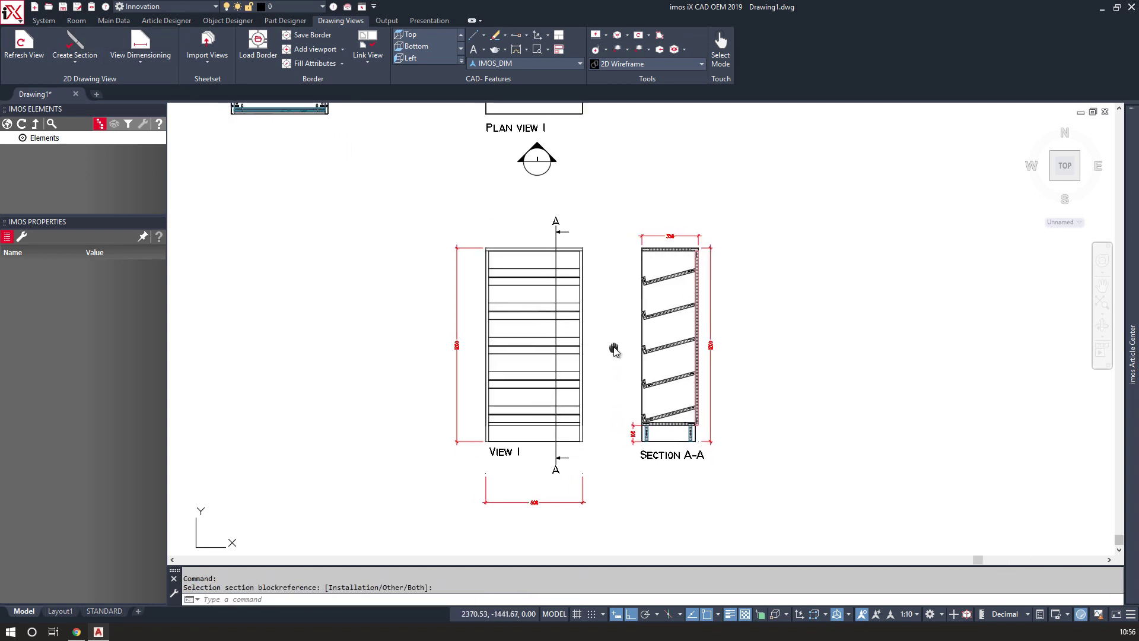
# - Add a 159.9 linear dimension from the cabinet top to the first angled shelf
pyautogui.click(528, 49)
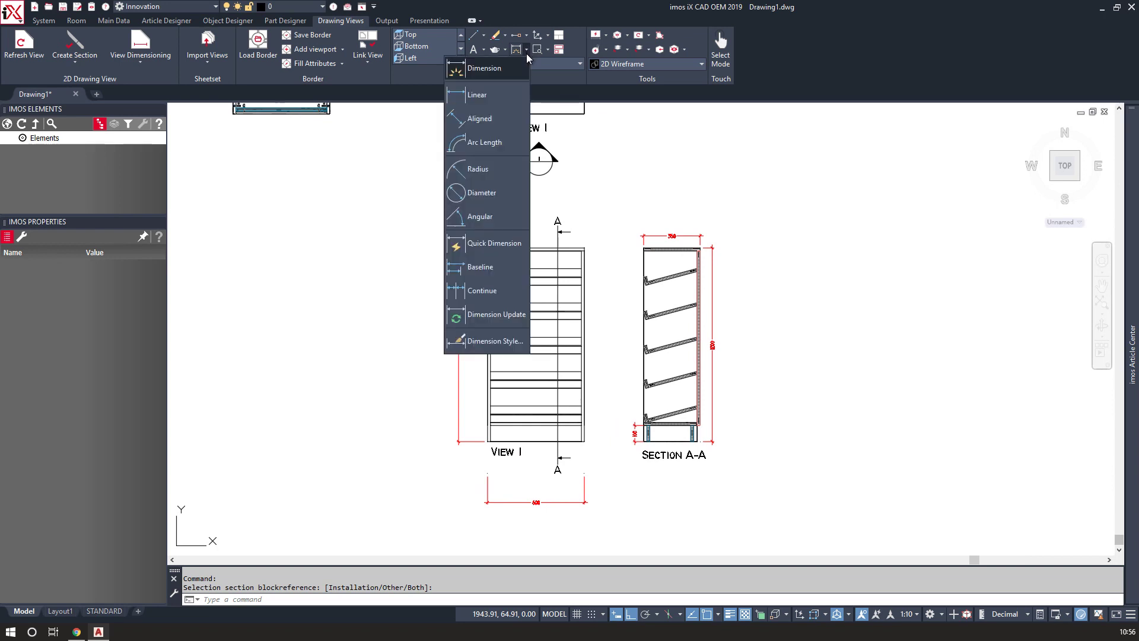
pyautogui.click(463, 95)
pyautogui.scroll(2, 643, 270)
pyautogui.scroll(5, 659, 226)
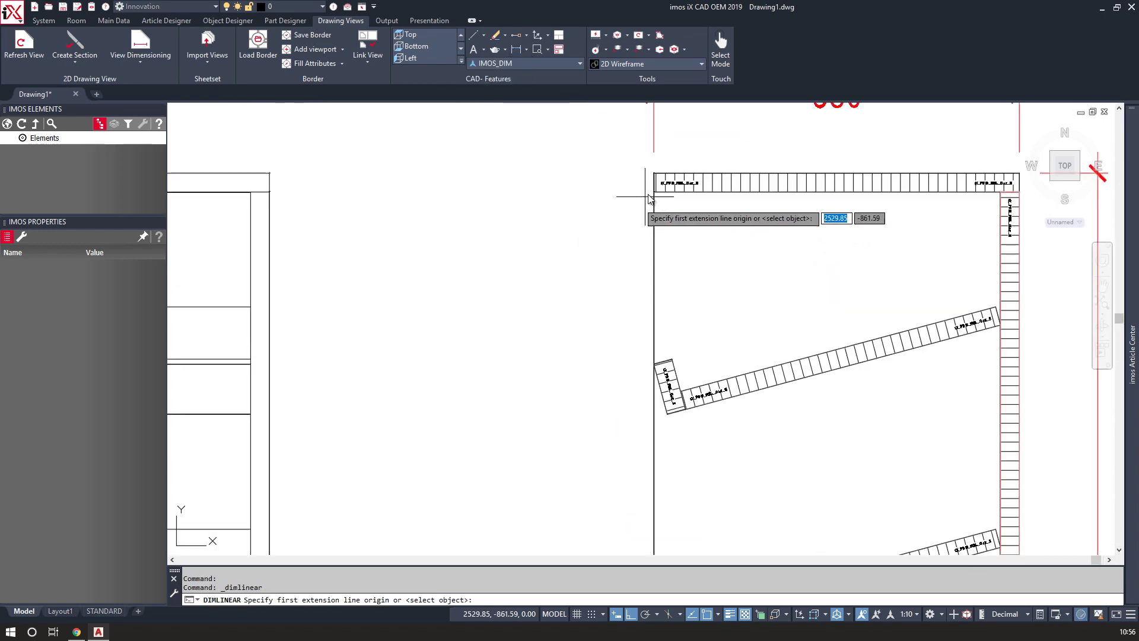
pyautogui.scroll(5, 668, 211)
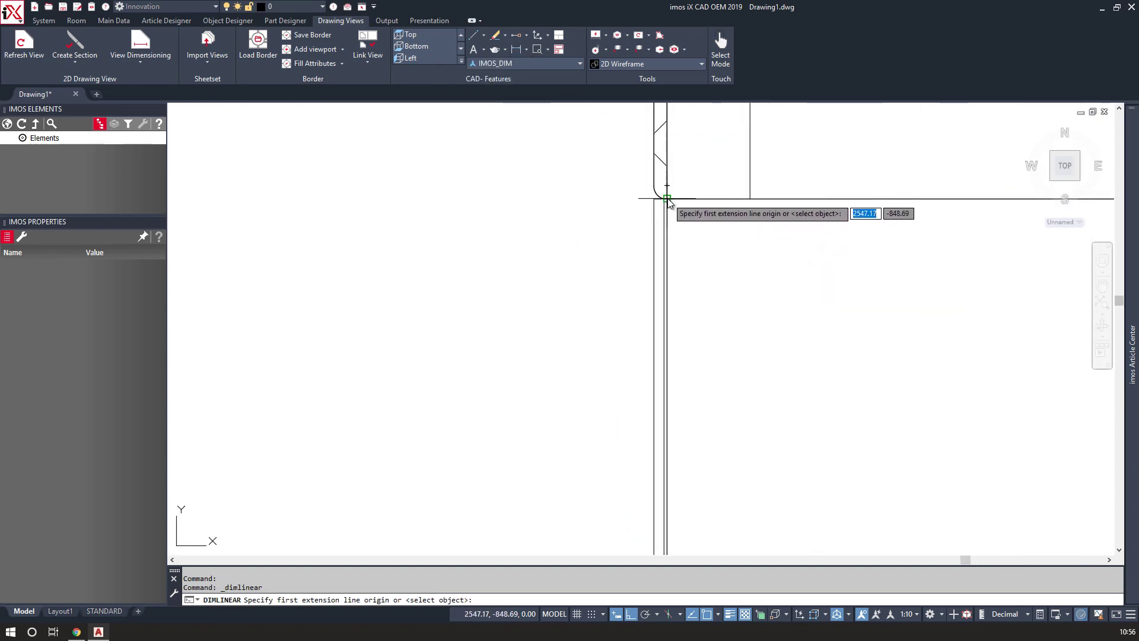
pyautogui.click(668, 202)
pyautogui.scroll(-4, 667, 208)
pyautogui.scroll(3, 632, 406)
pyautogui.scroll(-4, 653, 216)
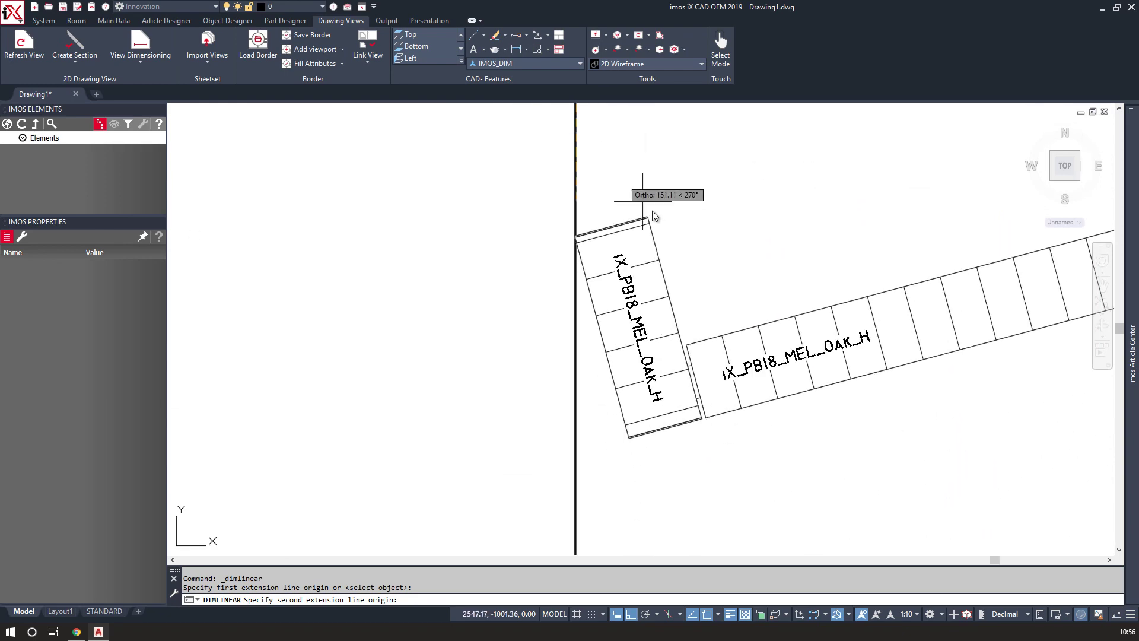
pyautogui.scroll(2, 656, 203)
pyautogui.scroll(3, 593, 244)
pyautogui.click(579, 245)
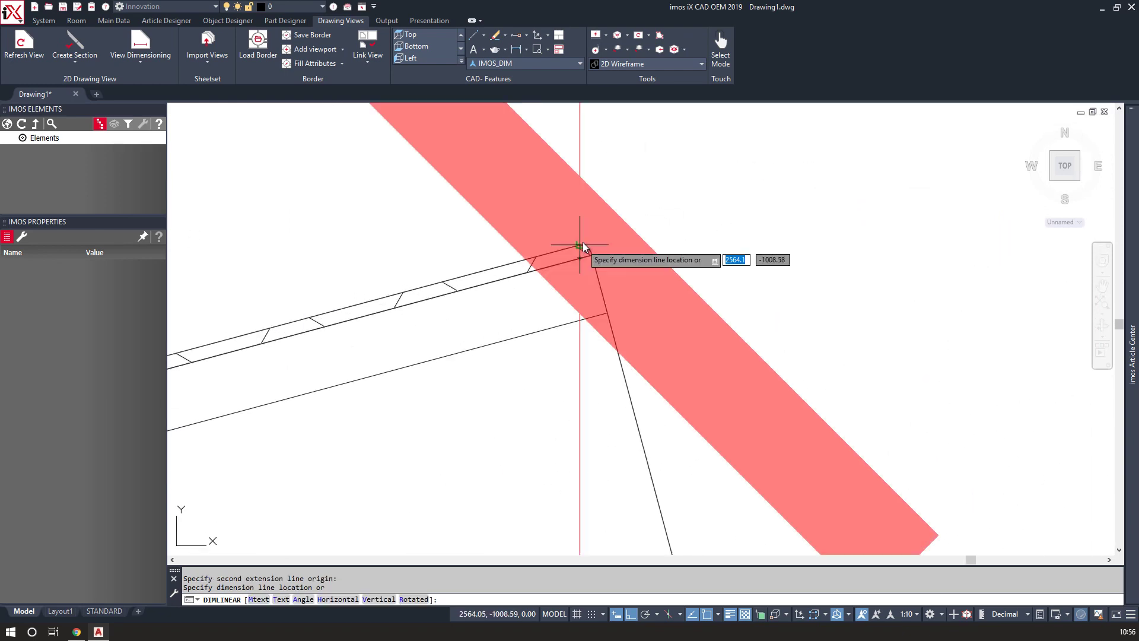
pyautogui.scroll(-6, 534, 235)
pyautogui.click(492, 227)
# - Pan and zoom to check the dimensions, ending with View I and Section A-A framed
pyautogui.moveTo(471, 338); pyautogui.dragTo(465, 419, button='middle')
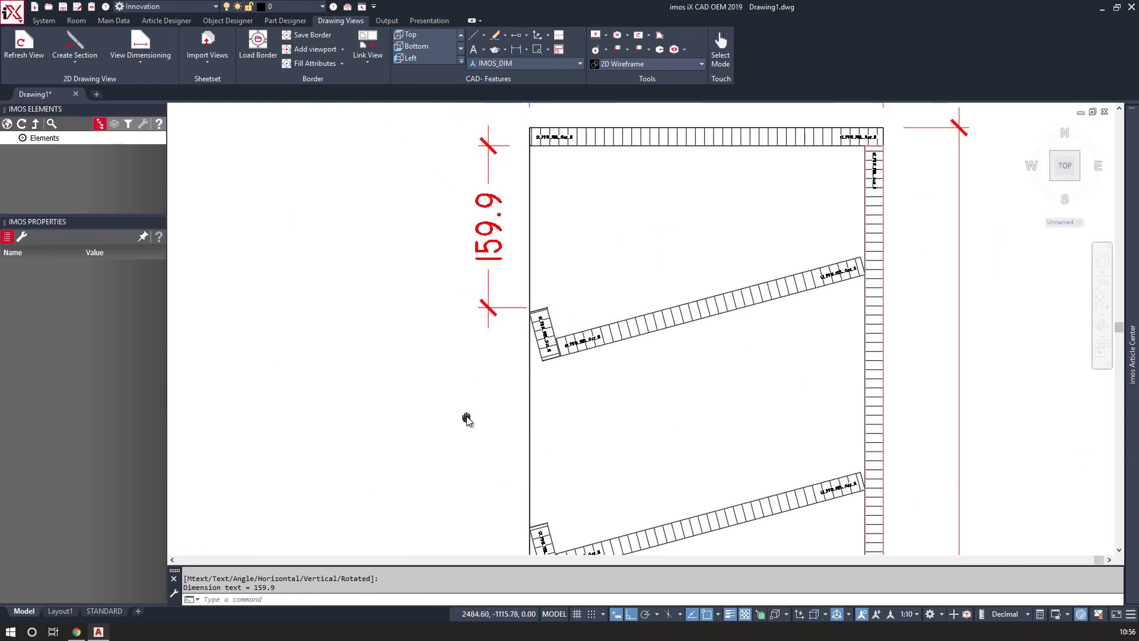
pyautogui.scroll(-2, 467, 418)
pyautogui.scroll(2, 465, 419)
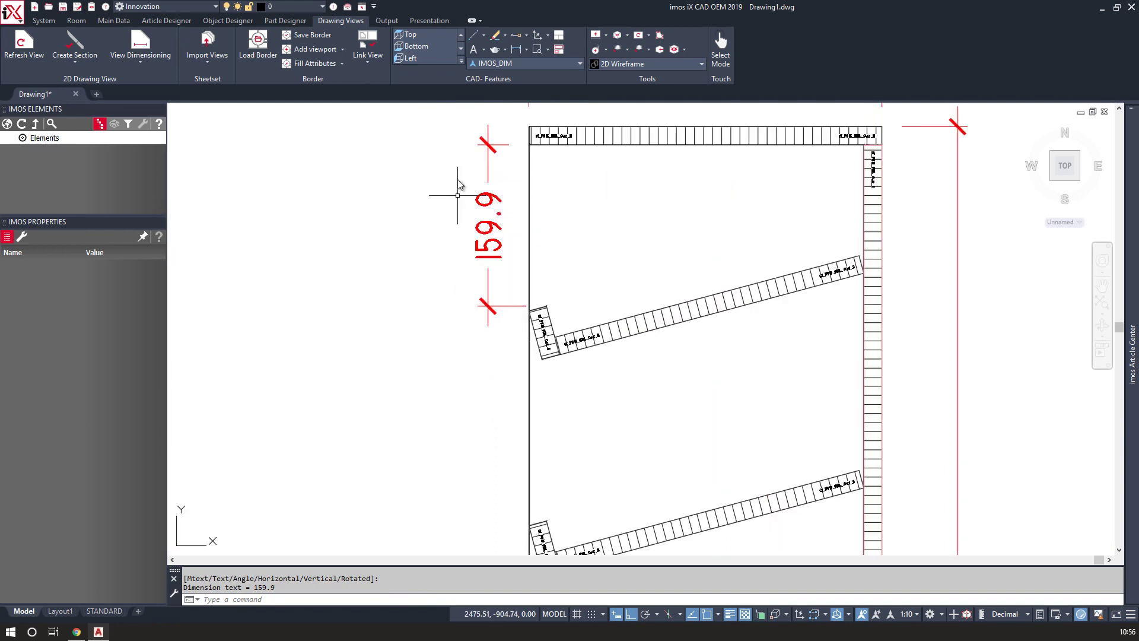
pyautogui.moveTo(458, 183)
pyautogui.mouseDown(button='middle')
pyautogui.moveTo(407, 196)
pyautogui.moveTo(323, 279)
pyautogui.mouseUp(button='middle')
pyautogui.scroll(2, 411, 283)
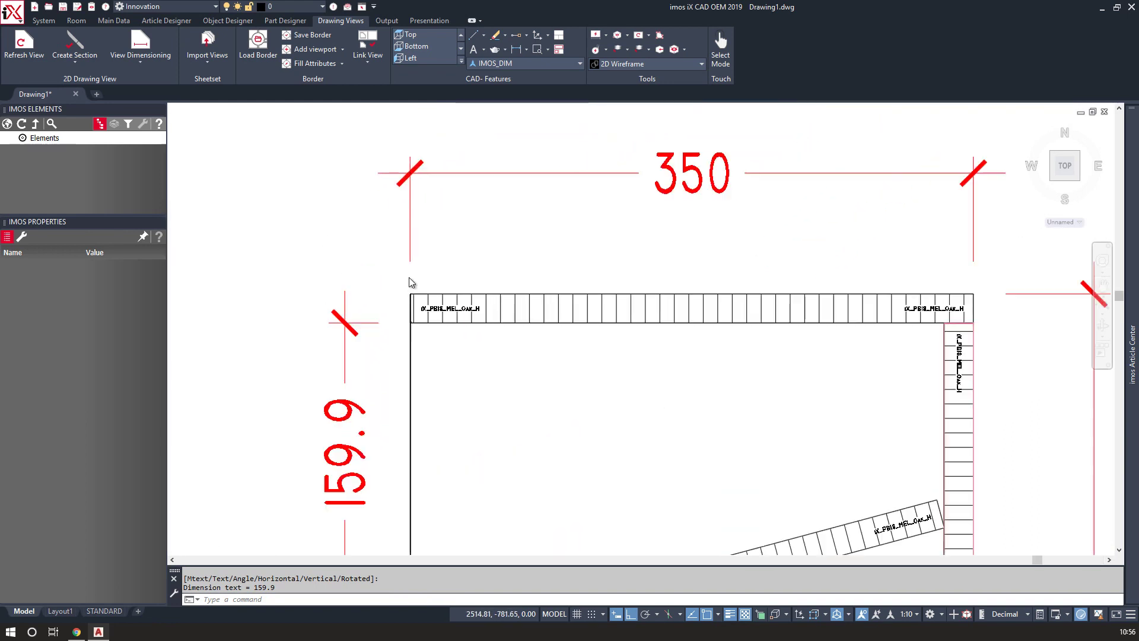
pyautogui.scroll(5, 412, 283)
pyautogui.moveTo(420, 432)
pyautogui.mouseDown(button='middle')
pyautogui.moveTo(424, 273)
pyautogui.moveTo(454, 254)
pyautogui.mouseUp(button='middle')
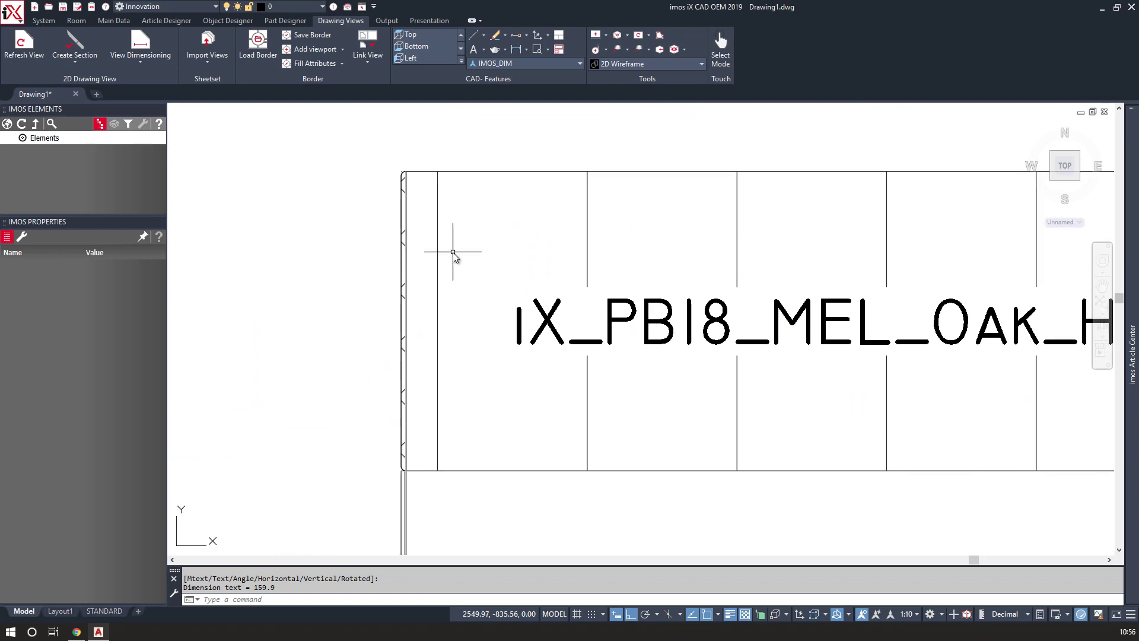
pyautogui.scroll(-5, 728, 273)
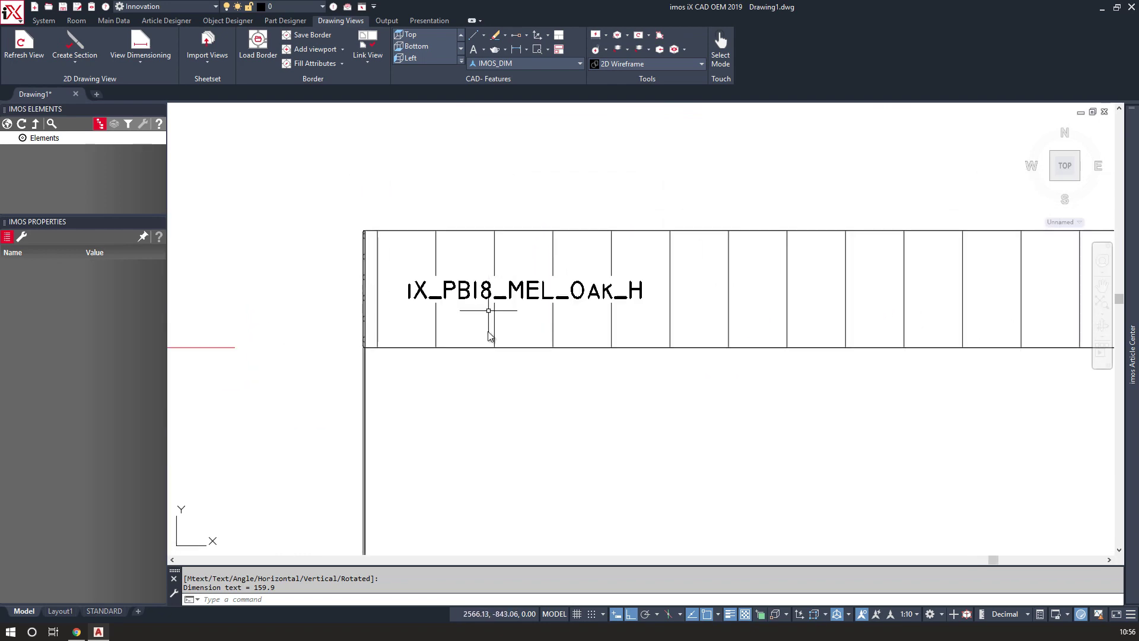
pyautogui.moveTo(488, 269); pyautogui.dragTo(470, 427, button='middle')
pyautogui.scroll(-2, 525, 211)
pyautogui.scroll(-3, 525, 211)
pyautogui.moveTo(443, 381)
pyautogui.mouseDown(button='middle')
pyautogui.moveTo(602, 315)
pyautogui.moveTo(666, 320)
pyautogui.moveTo(679, 338)
pyautogui.mouseUp(button='middle')
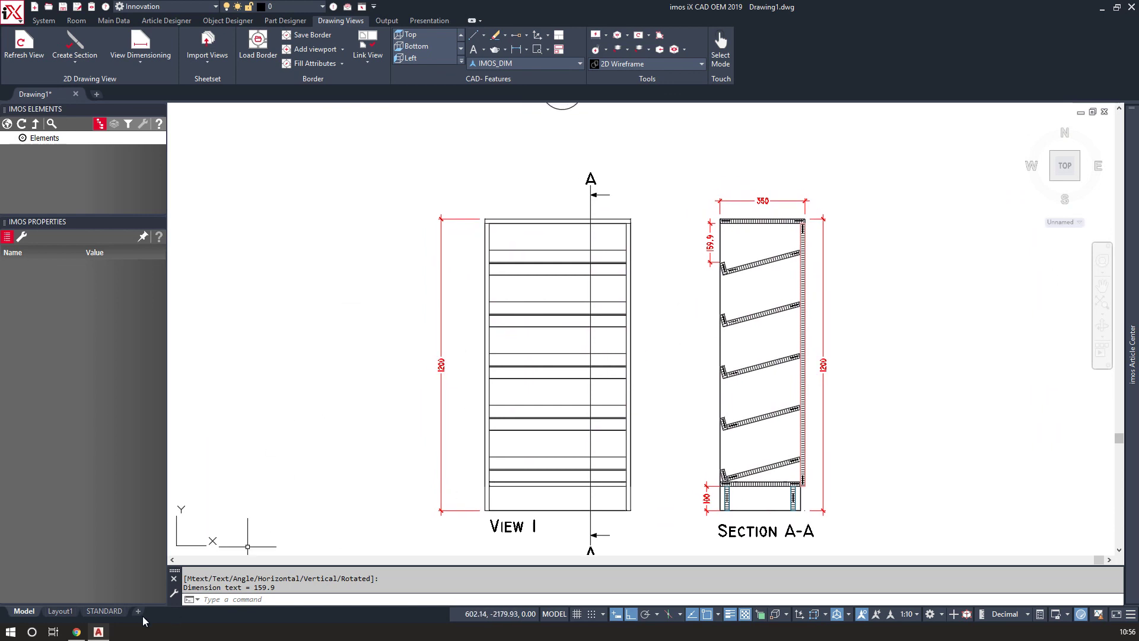
# - On the STANDARD layout, move the plan view down inside the viewport to fit the frame
pyautogui.click(104, 611)
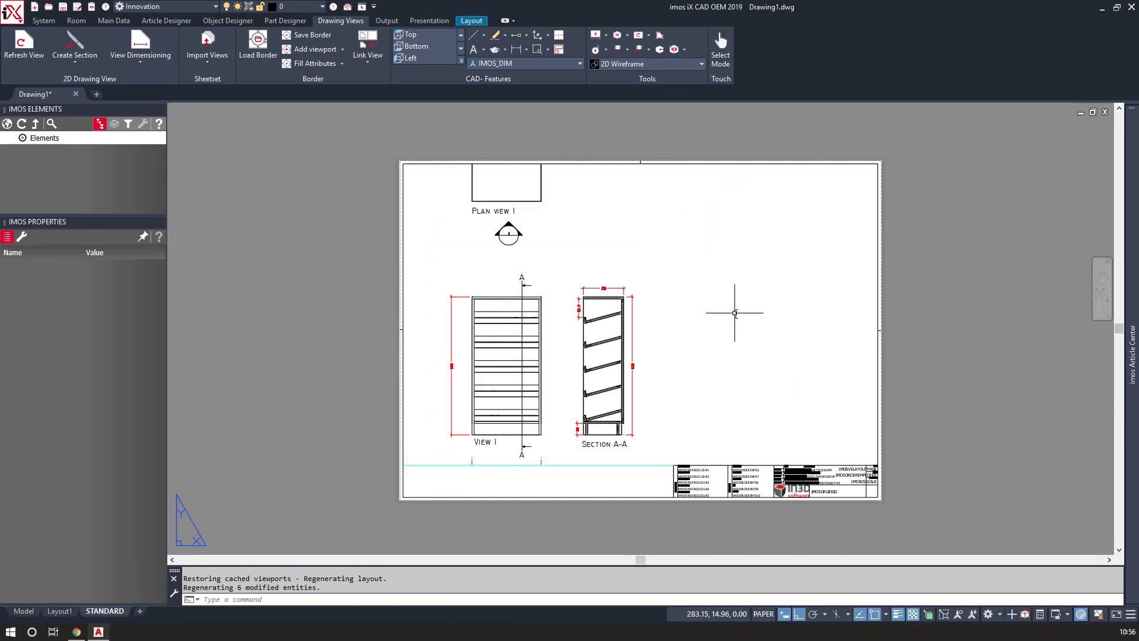
pyautogui.click(735, 313)
pyautogui.doubleClick(584, 262)
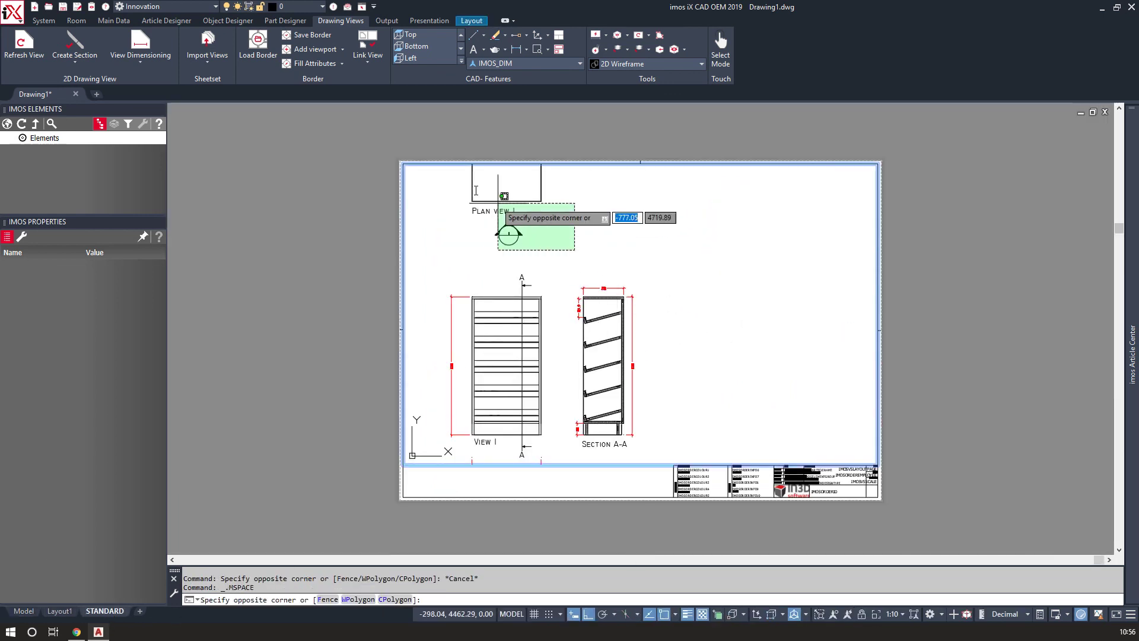
pyautogui.moveTo(610, 254); pyautogui.dragTo(470, 204)
pyautogui.write('m')
pyautogui.press('Return')
pyautogui.click(613, 215)
pyautogui.click(613, 238)
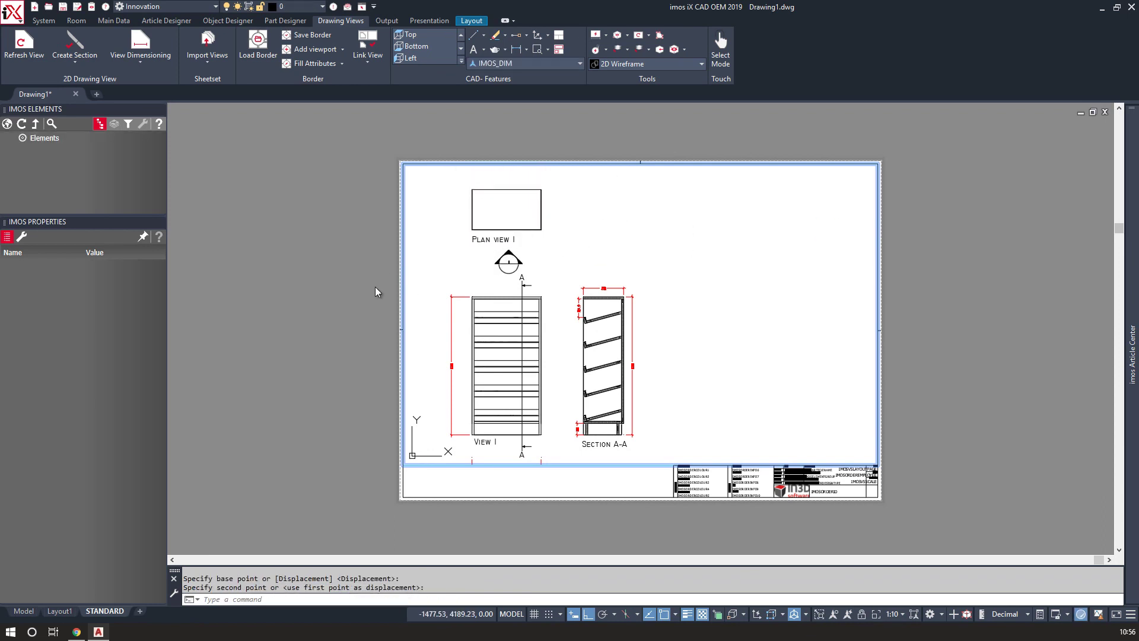
pyautogui.moveTo(636, 292); pyautogui.dragTo(635, 273, button='middle')
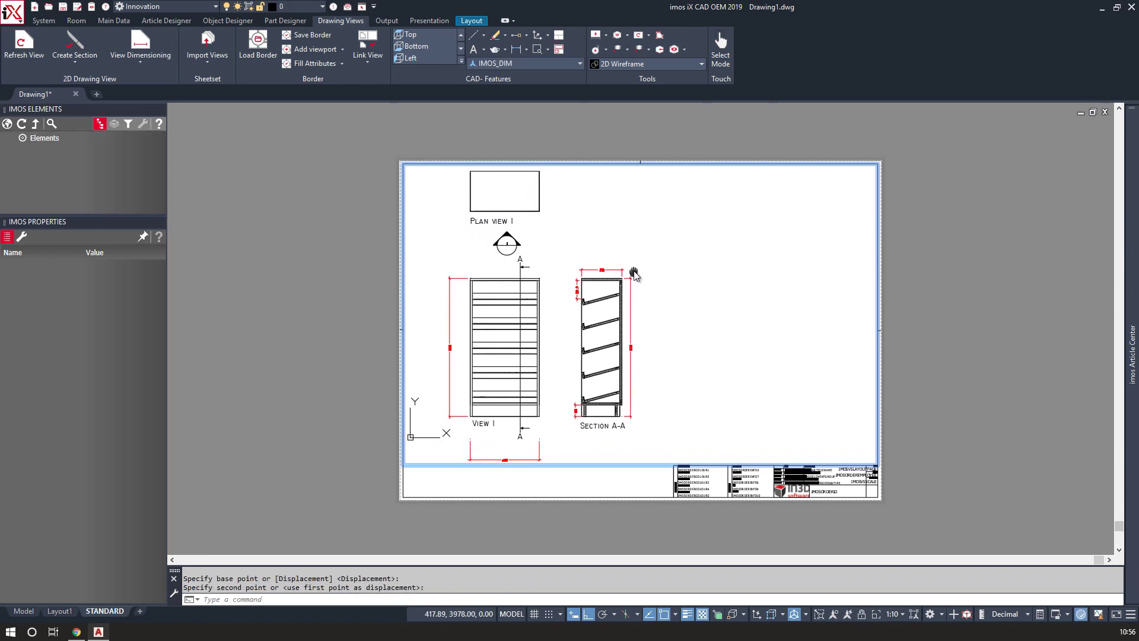
pyautogui.doubleClick(303, 285)
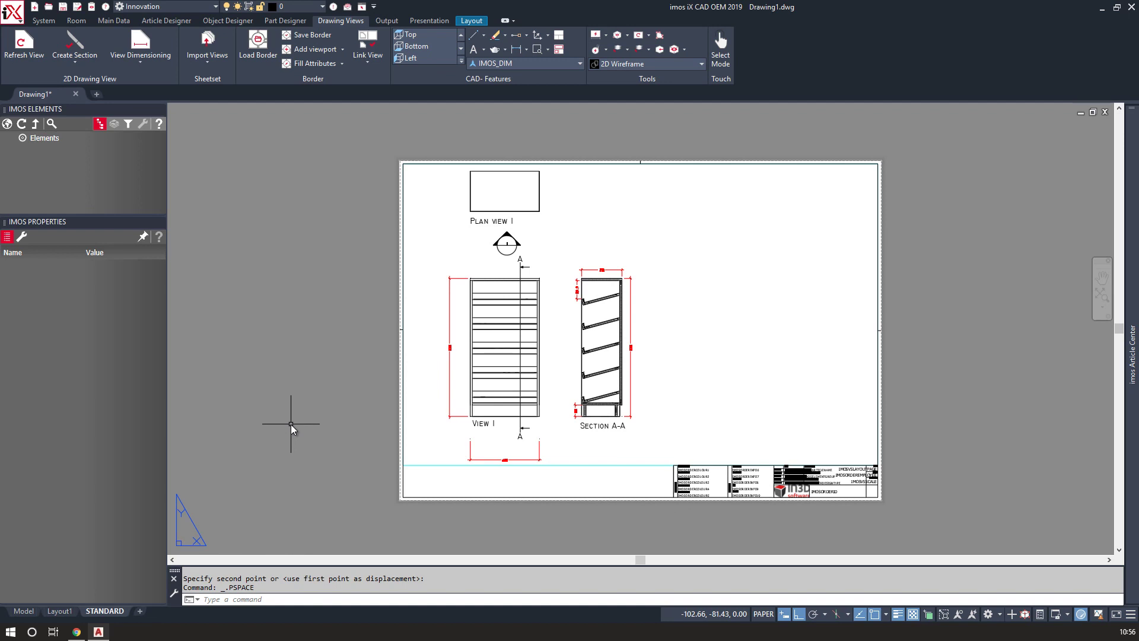
pyautogui.click(48, 22)
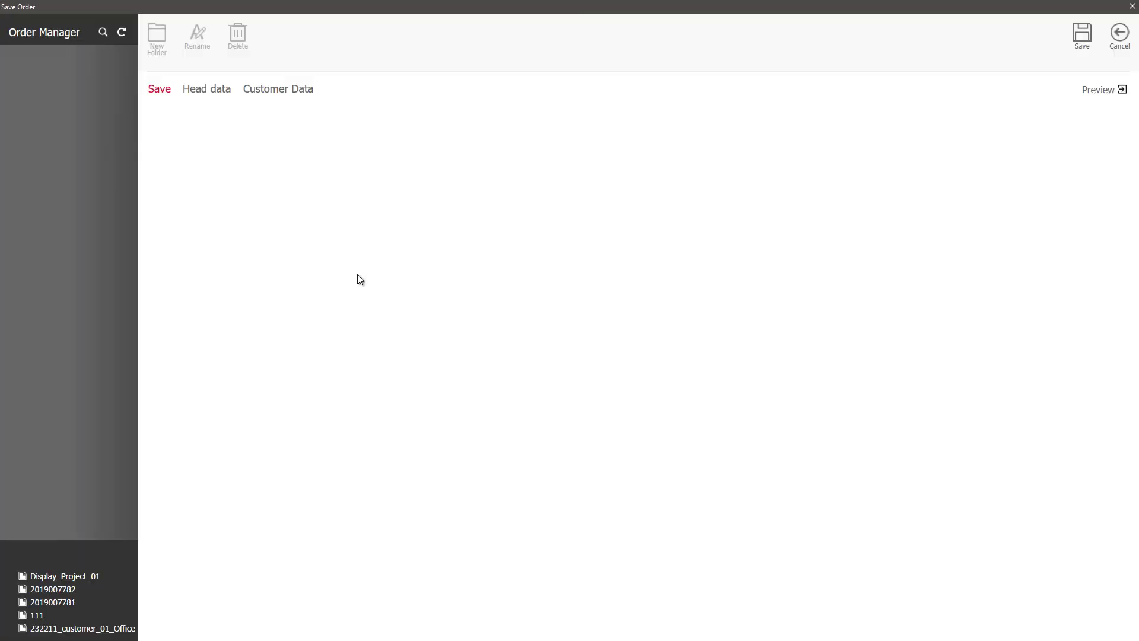
# - Save the order as Shelf_unit with Generate CNC data (iX CAM) ticked
pyautogui.click(479, 144)
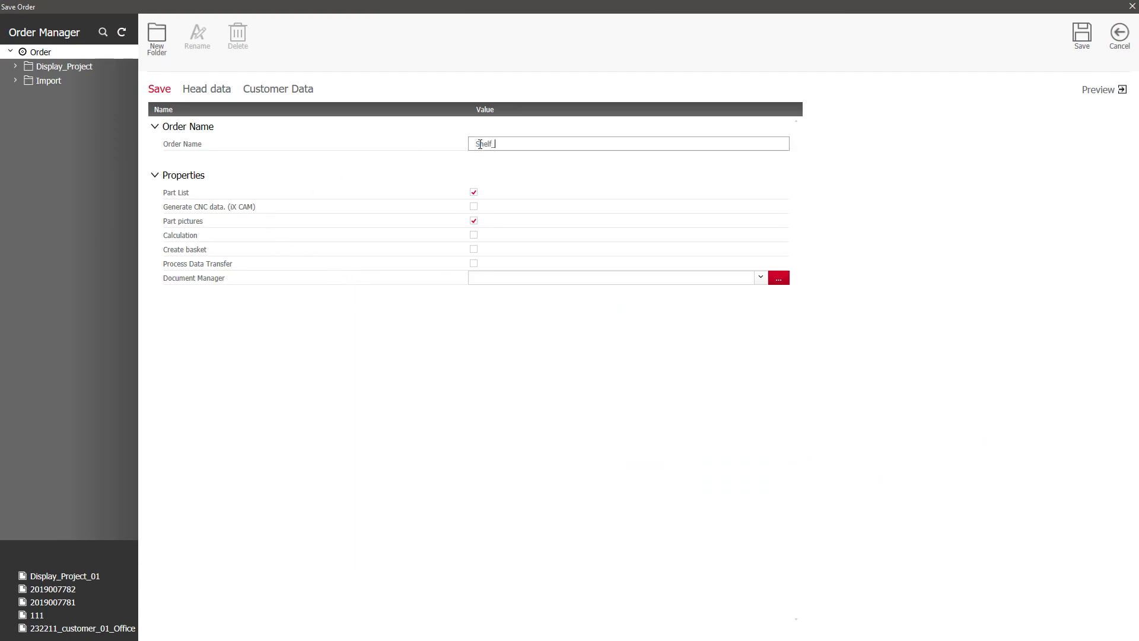
pyautogui.click(452, 317)
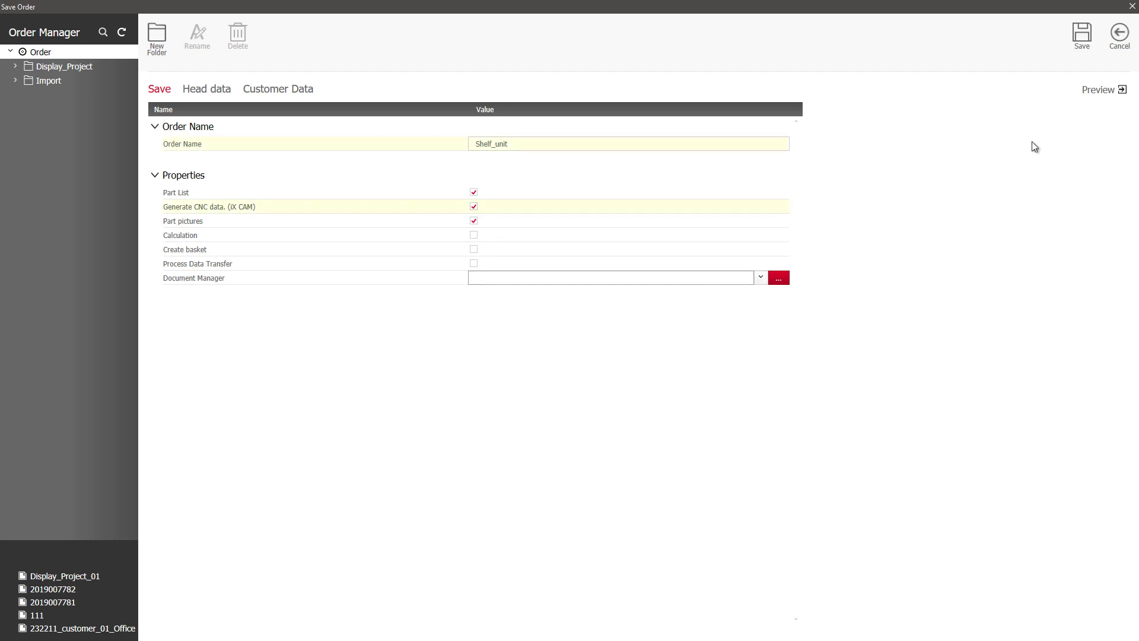
pyautogui.click(1090, 35)
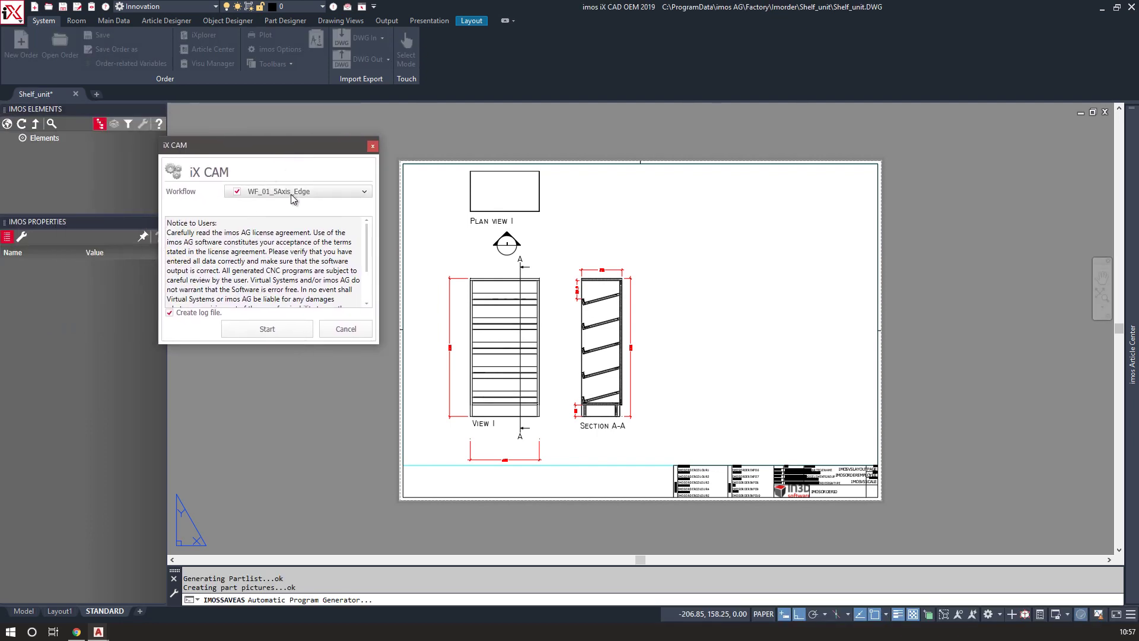
# - Run iX CAM on order Shelf_unit with workflow WF_01_5Axis_Edge
pyautogui.click(255, 191)
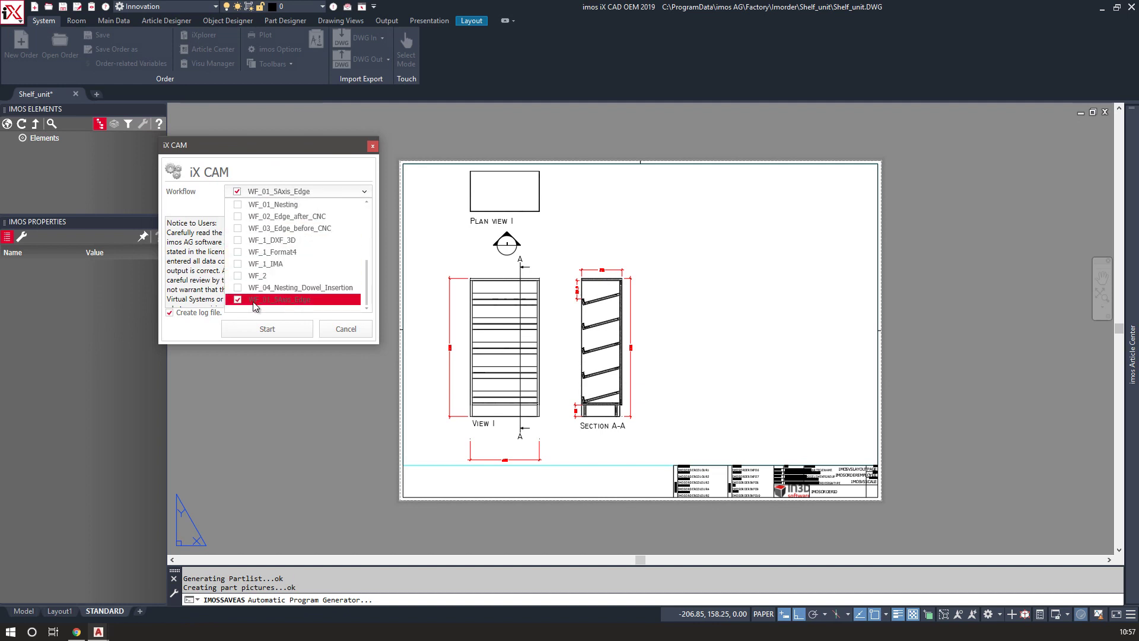
pyautogui.scroll(3, 280, 233)
pyautogui.scroll(-3, 280, 233)
pyautogui.click(279, 299)
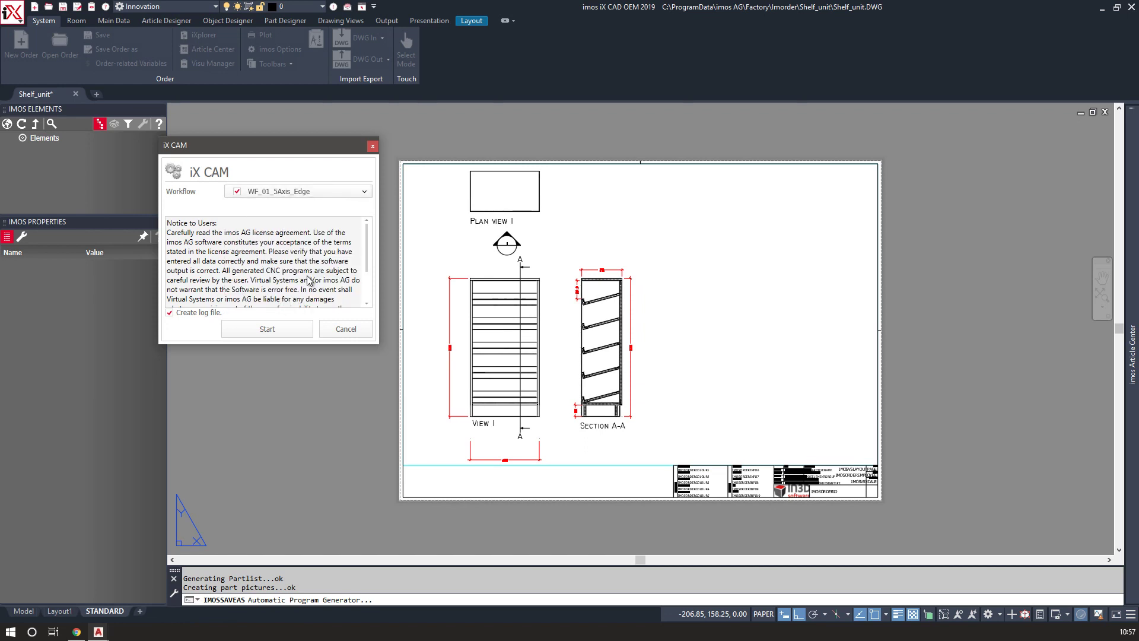
pyautogui.click(265, 332)
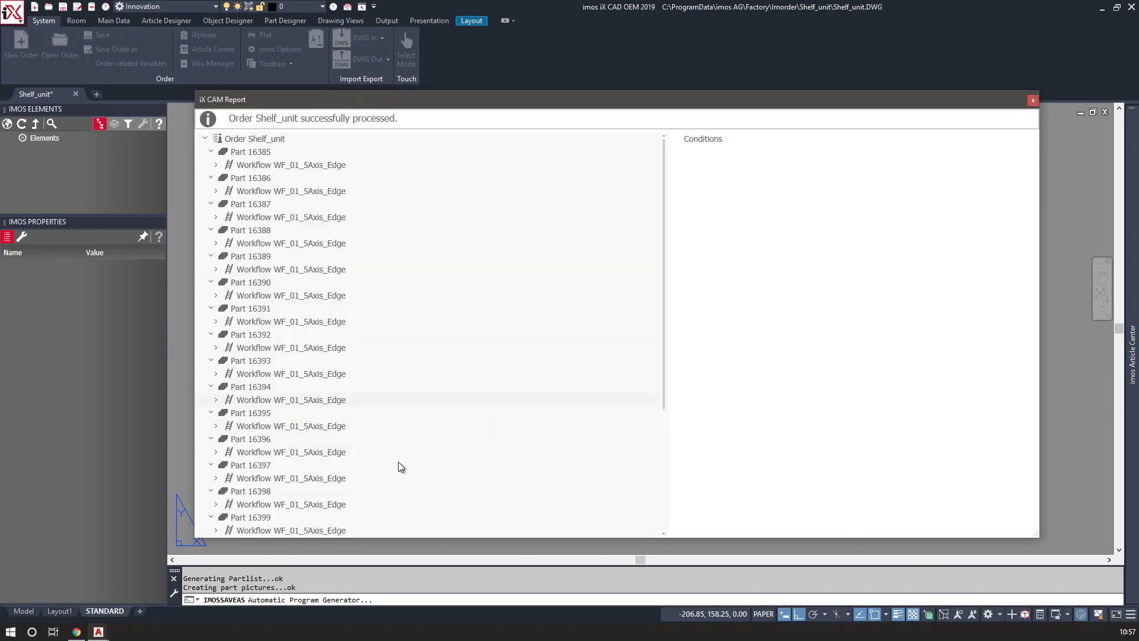
# - Review and close the iX CAM processing report
pyautogui.scroll(-5, 295, 425)
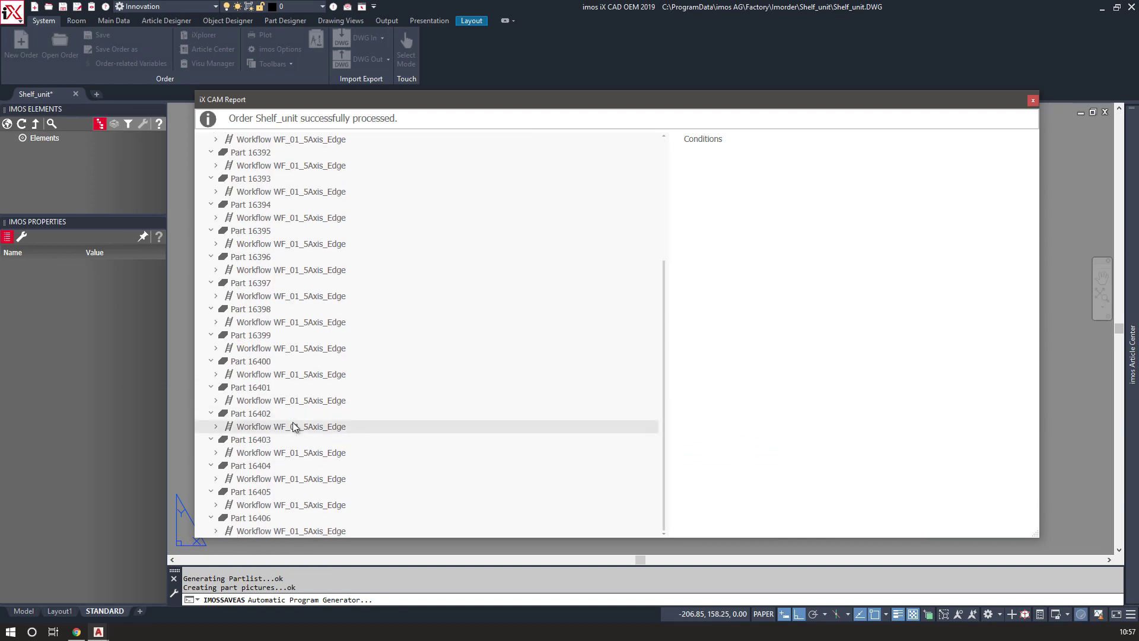
pyautogui.click(1033, 100)
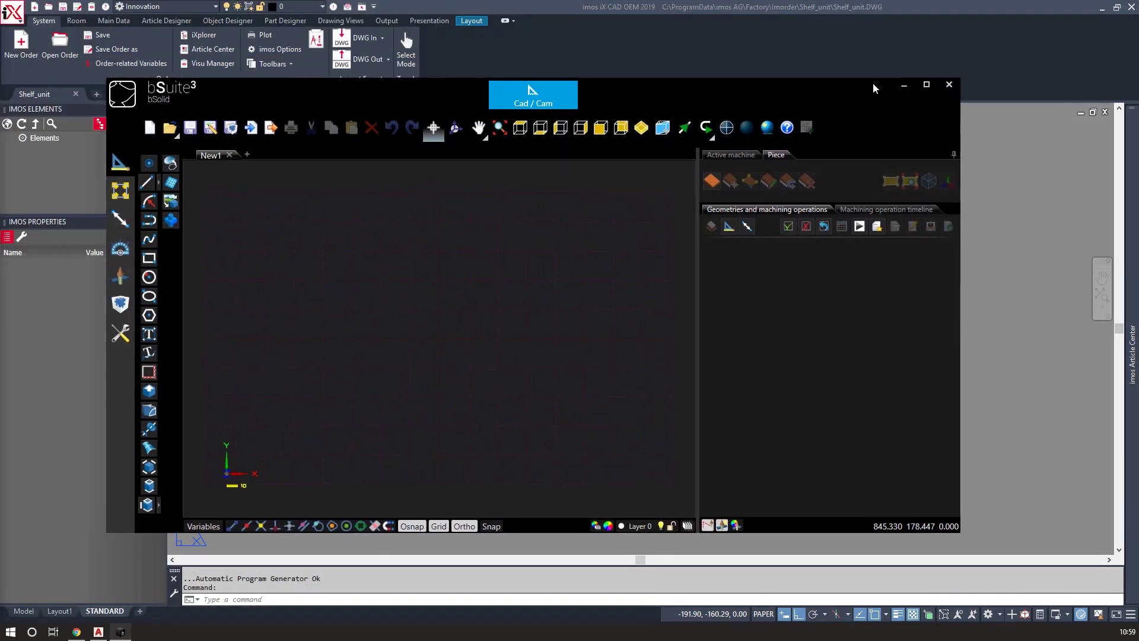
# - Maximize bSuite and import Shelf_un1001_1.cix from CAM iX > Shelf_unit > iX_PB18_MEL_Oak_H
pyautogui.doubleClick(930, 86)
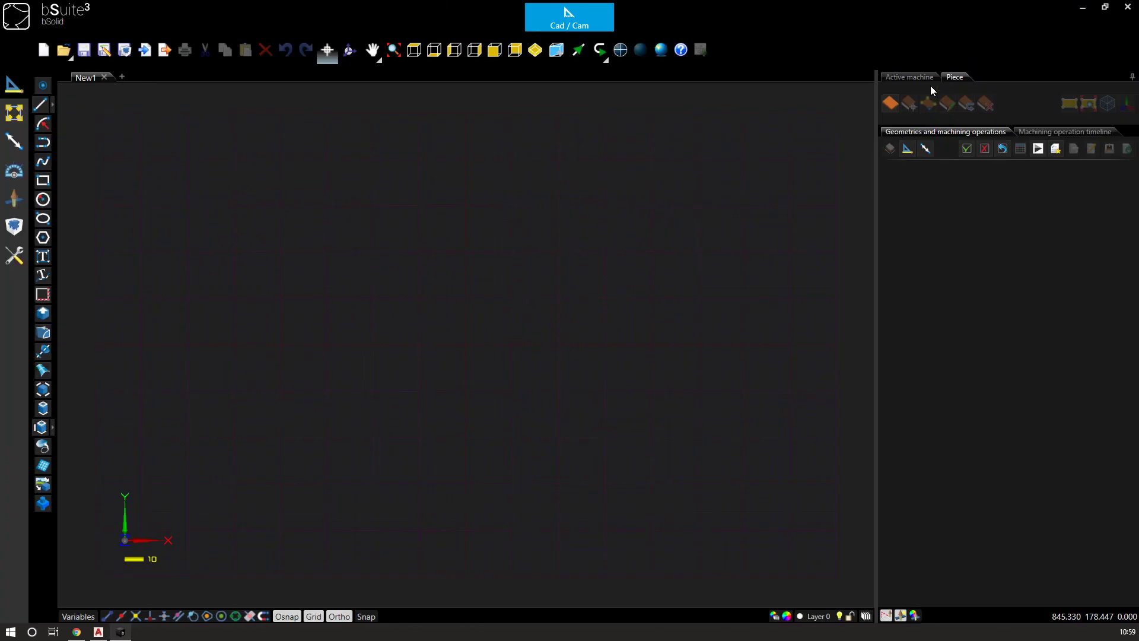
pyautogui.click(149, 51)
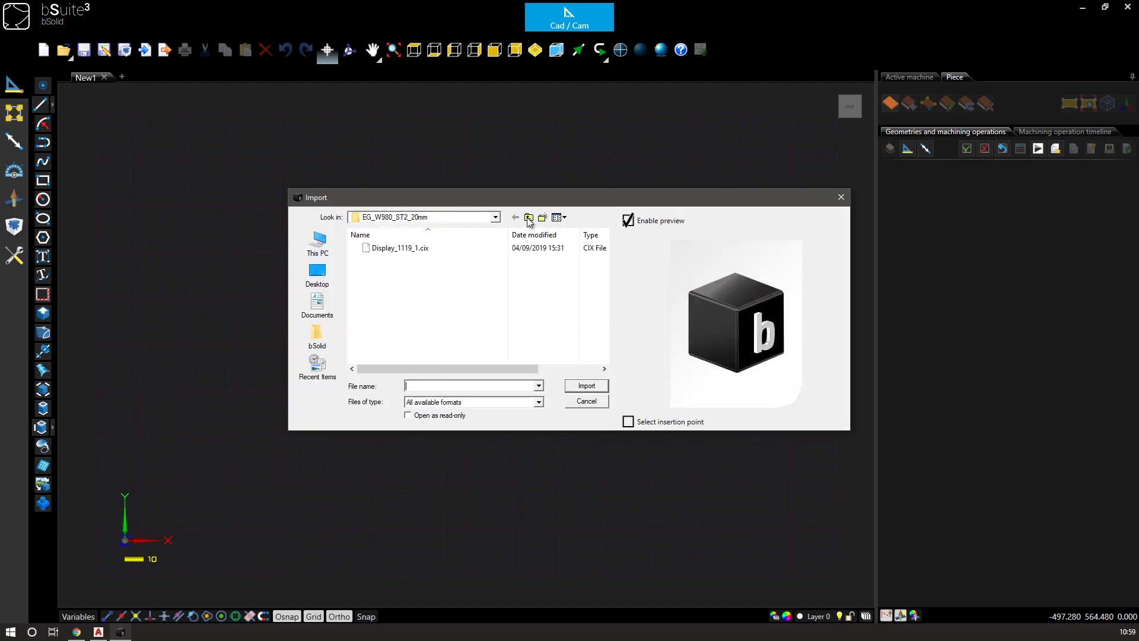
pyautogui.click(495, 218)
pyautogui.click(496, 218)
pyautogui.click(497, 218)
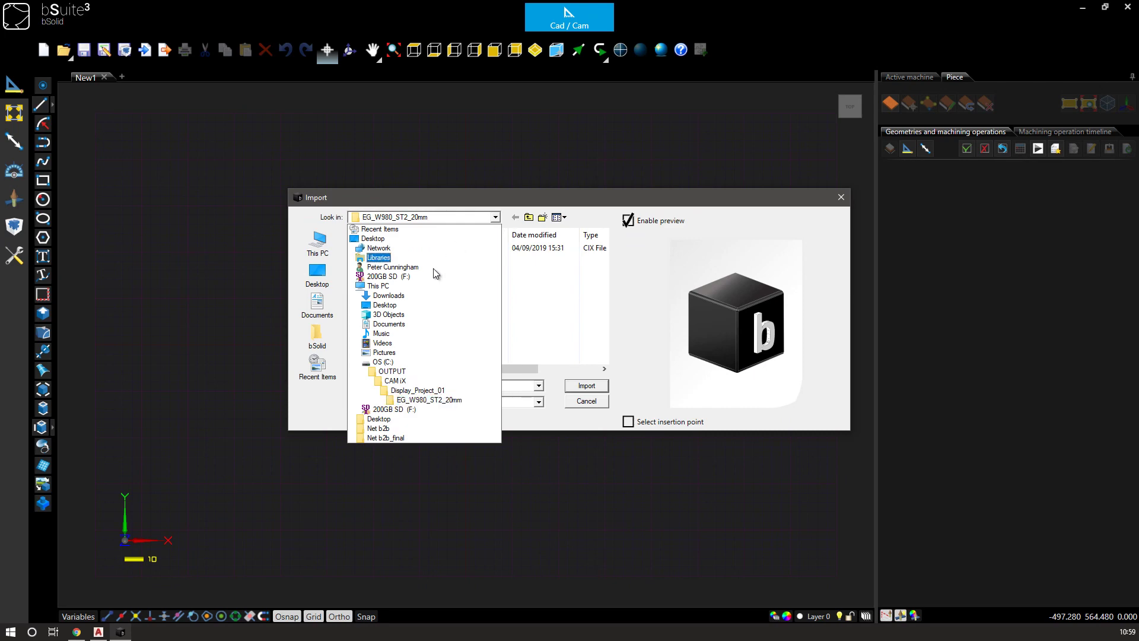
pyautogui.click(395, 381)
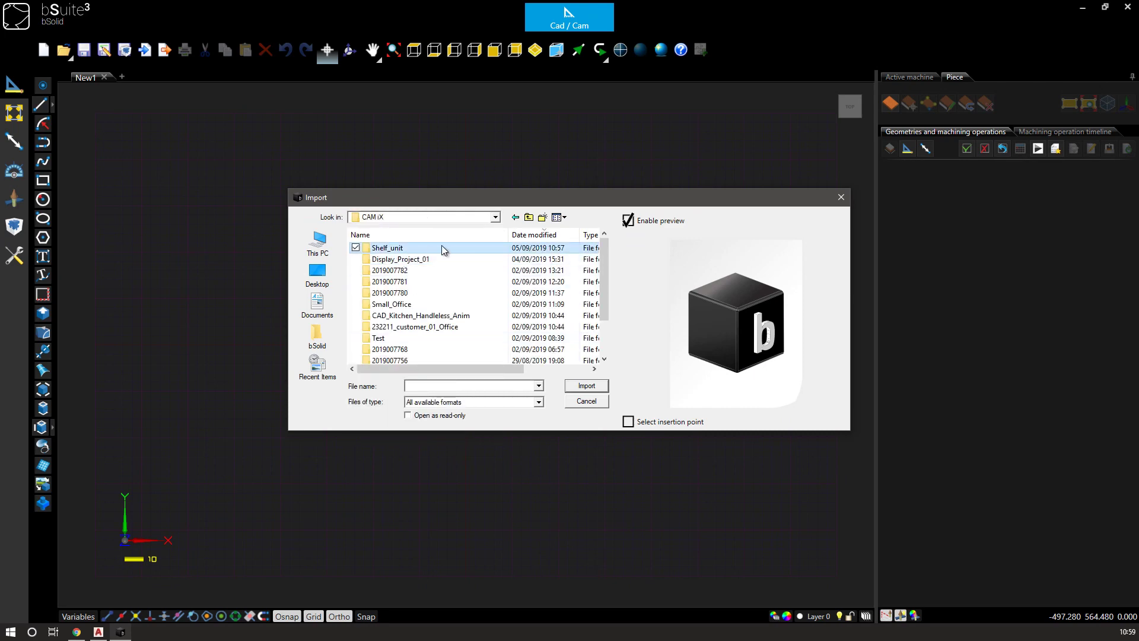
pyautogui.doubleClick(401, 249)
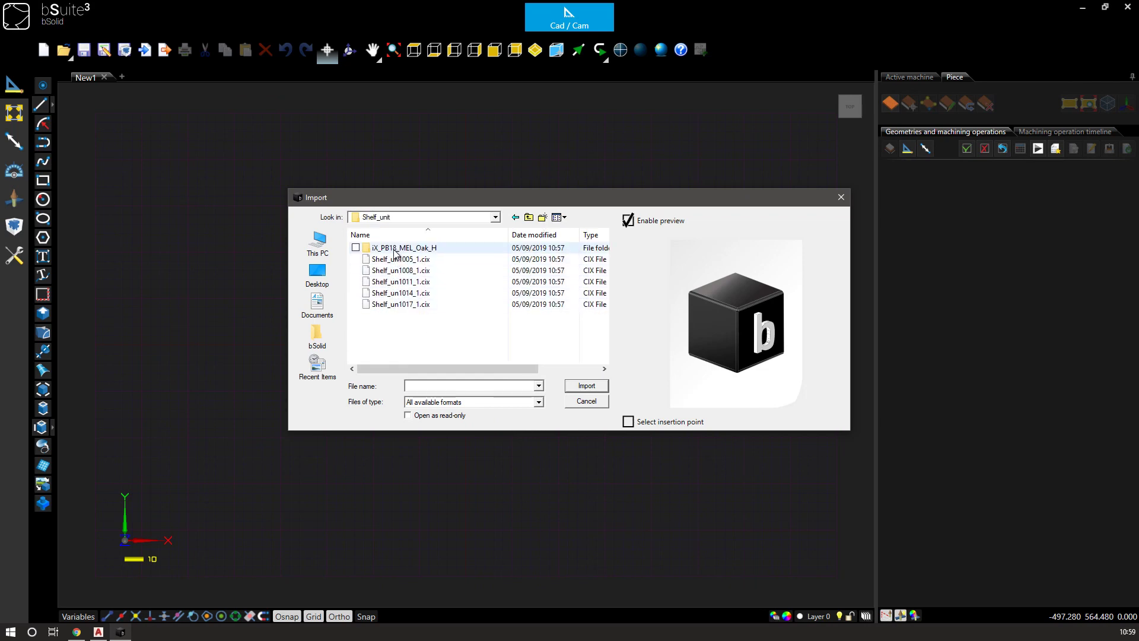
pyautogui.click(394, 250)
pyautogui.doubleClick(394, 249)
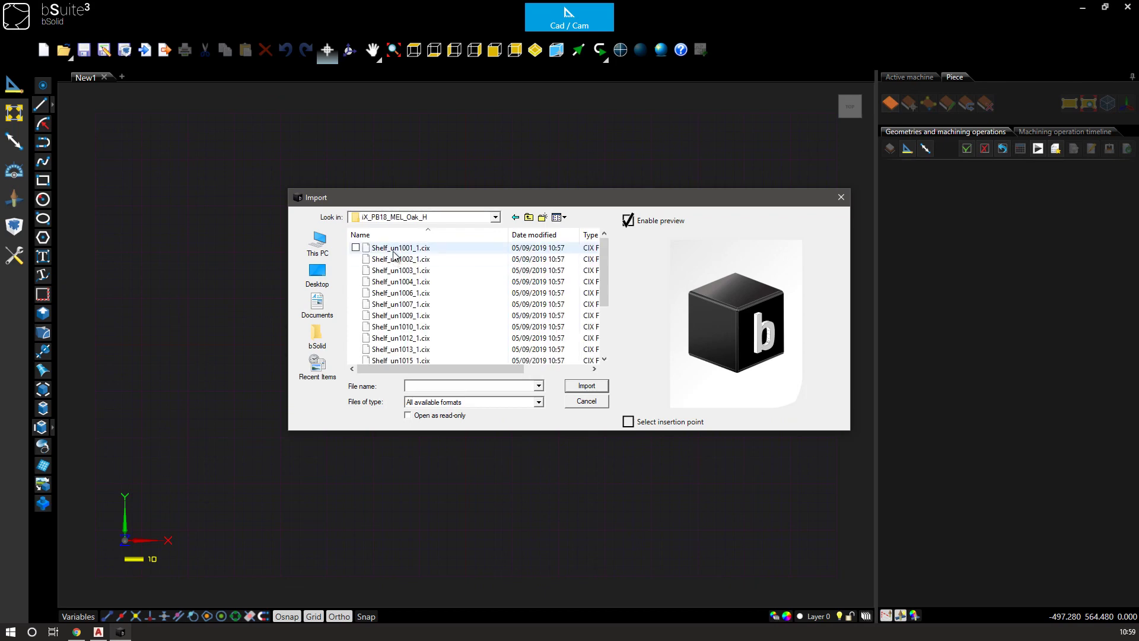
pyautogui.click(584, 386)
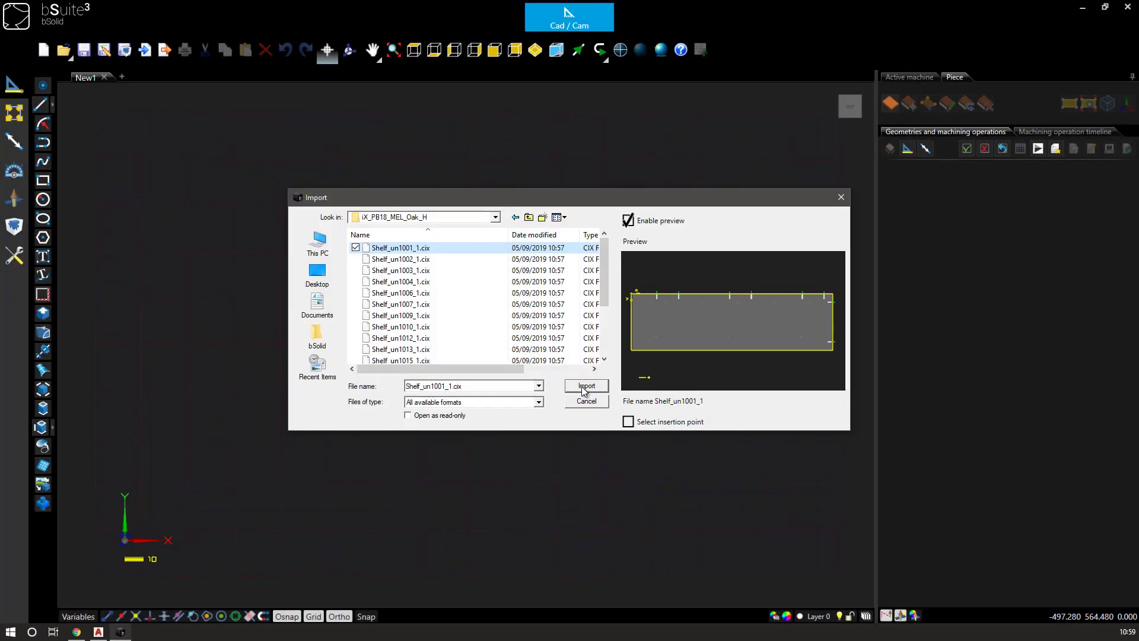
pyautogui.click(584, 388)
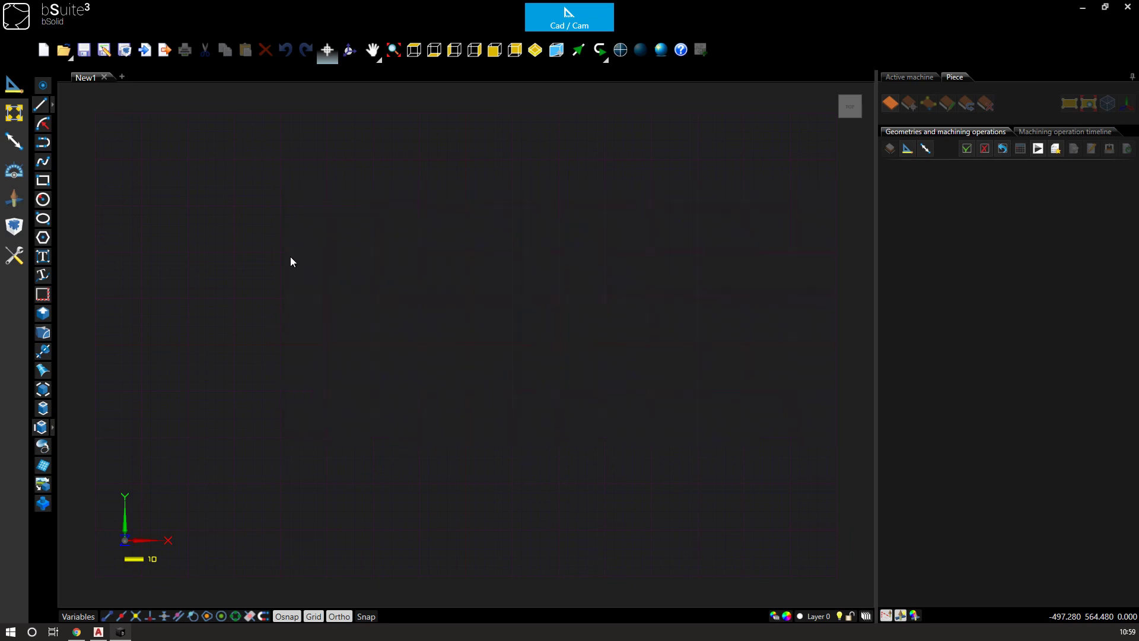
# - Show the machining operation timeline and view panel P1001 in 3D isometric
pyautogui.moveTo(563, 261); pyautogui.dragTo(313, 263, button='middle')
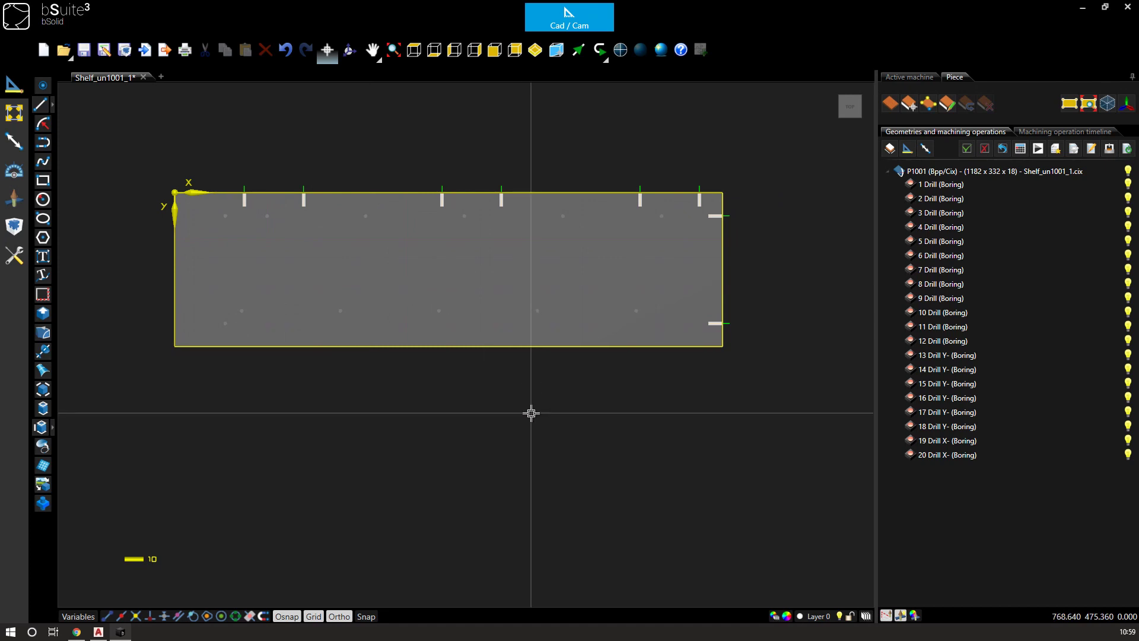
pyautogui.click(1037, 150)
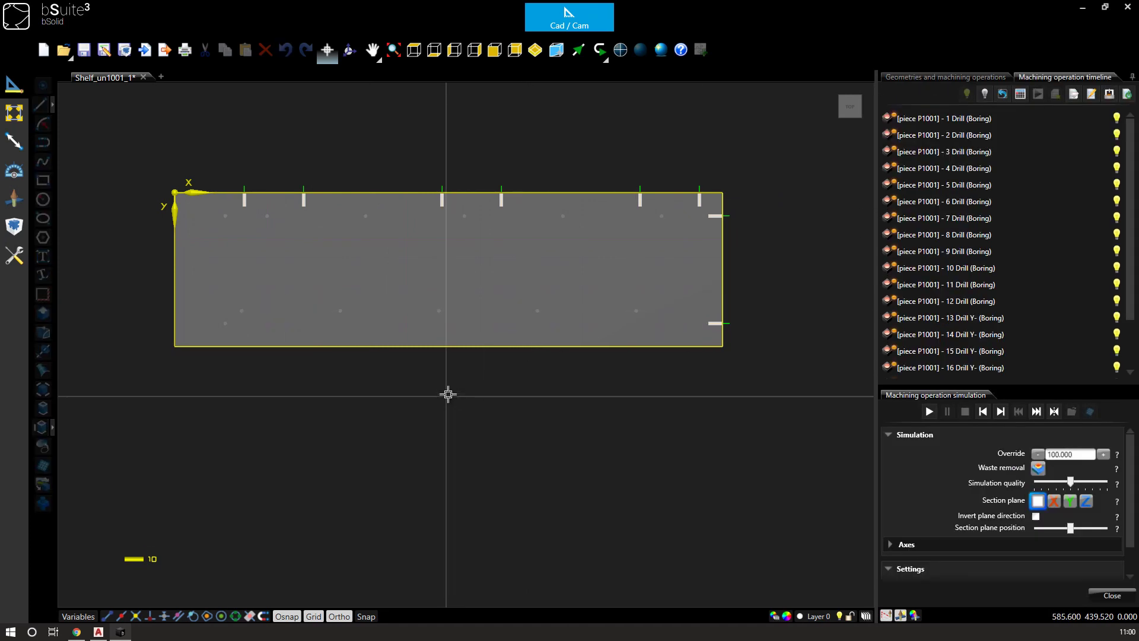
pyautogui.moveTo(501, 379); pyautogui.dragTo(539, 447, button='middle')
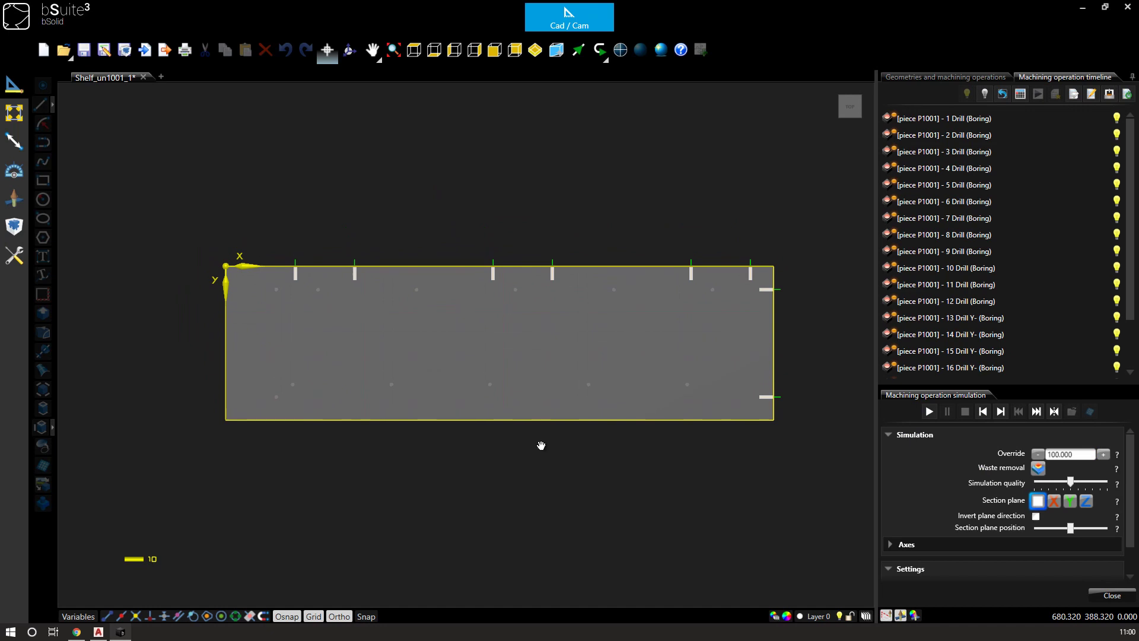
pyautogui.click(860, 102)
pyautogui.scroll(1, 452, 380)
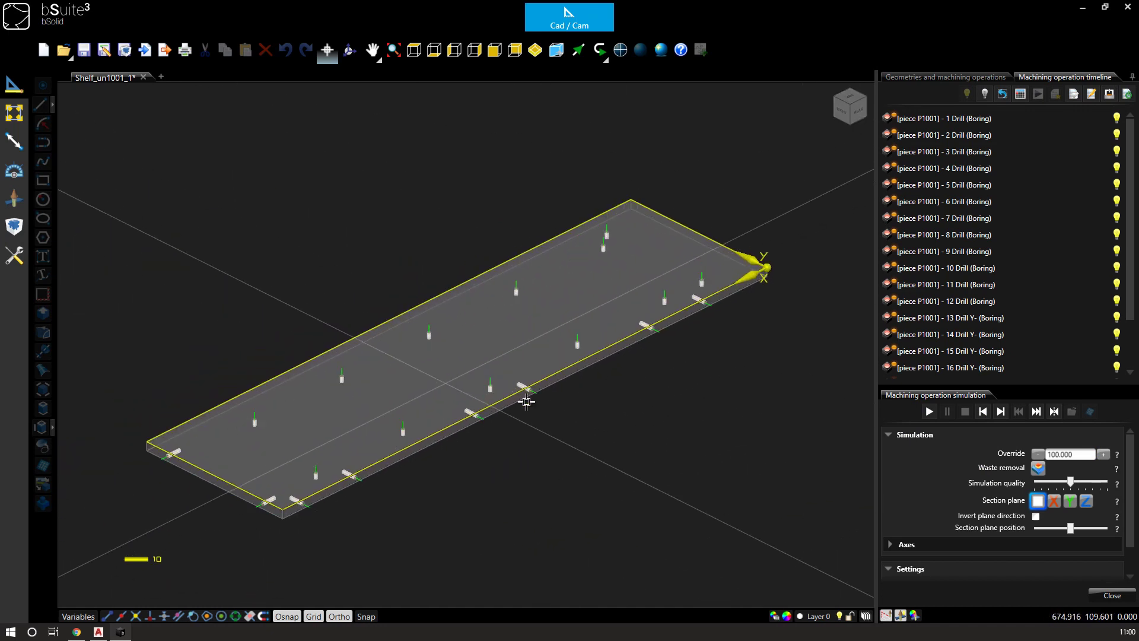
# - Lower the simulation override to 30 and play the drilling simulation
pyautogui.click(1038, 454)
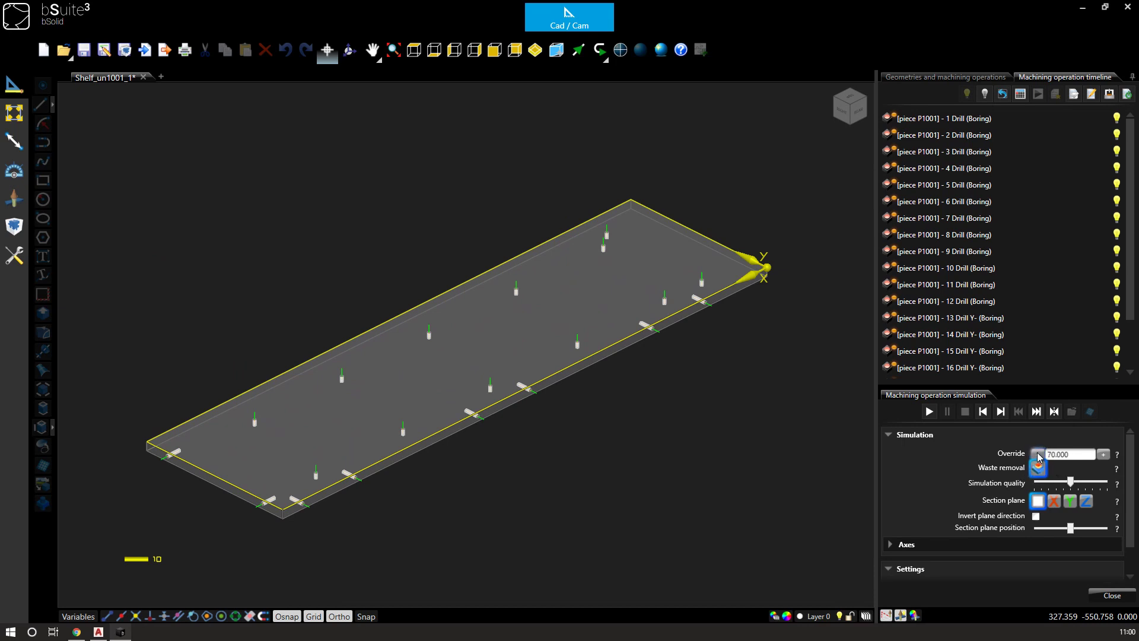
pyautogui.click(1037, 454)
pyautogui.click(935, 412)
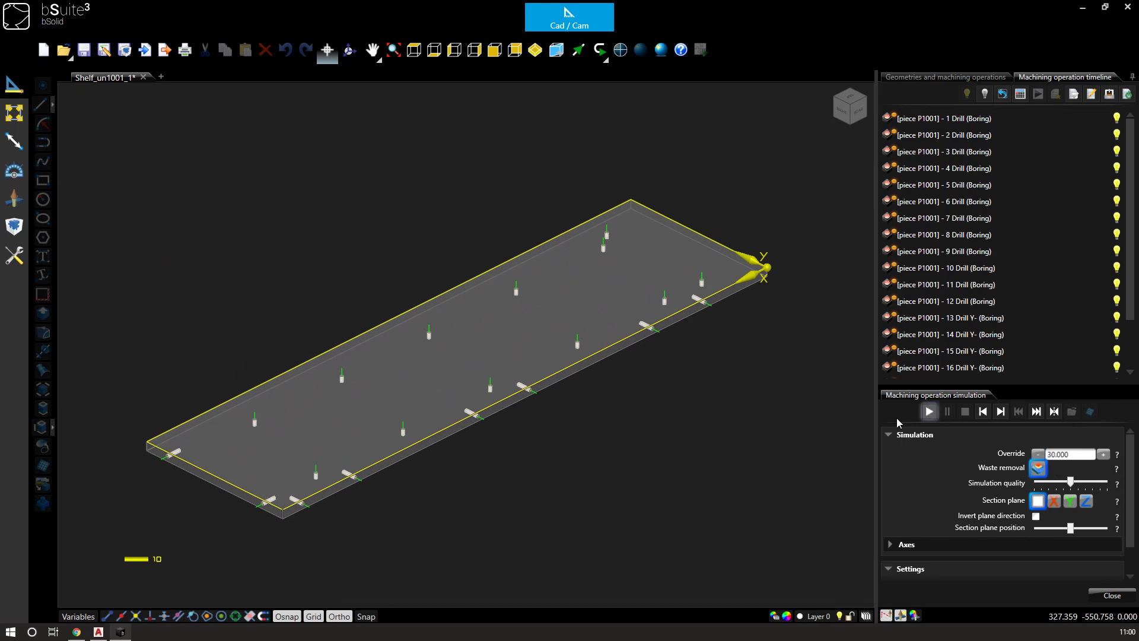